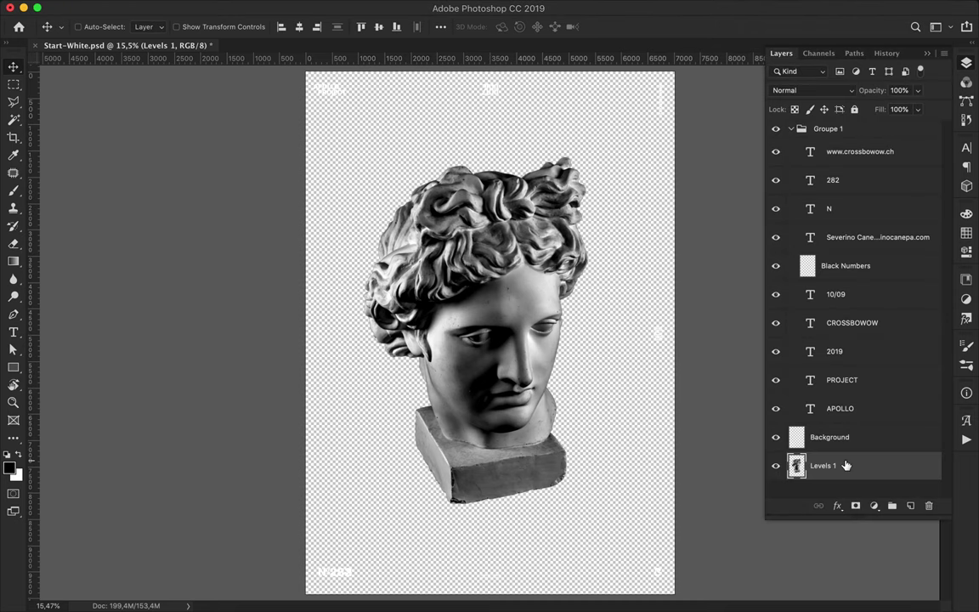
Move the statue layer above Background and try pink and cyan-green rectangle gradient fills
drag(812, 465, 812, 429)
key(u)
click(148, 27)
drag(227, 241, 281, 344)
scroll(161, 162, down, 3)
click(133, 155)
click(111, 155)
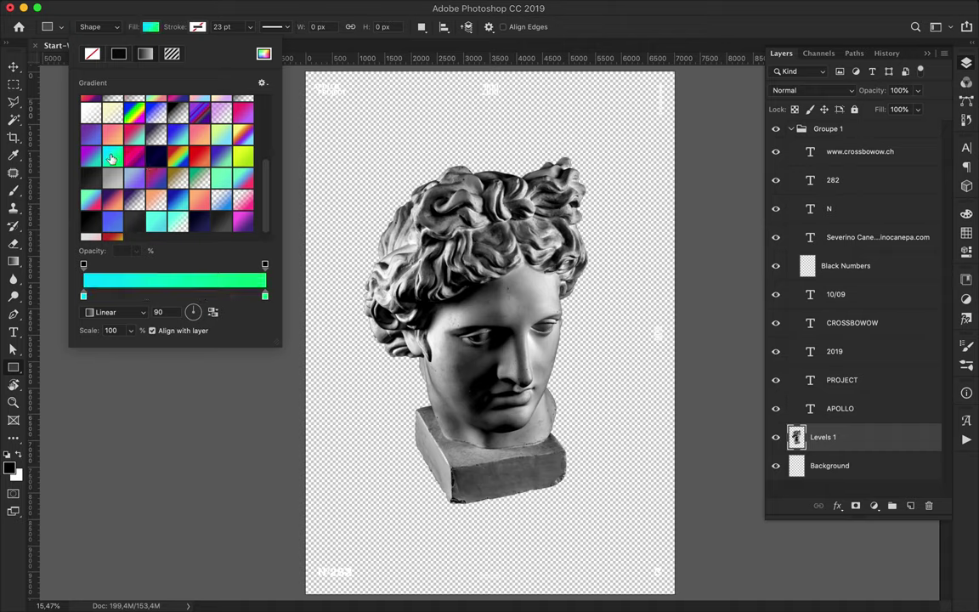
Add a new layer and fill it with a top-to-bottom cyan-green gradient
click(910, 506)
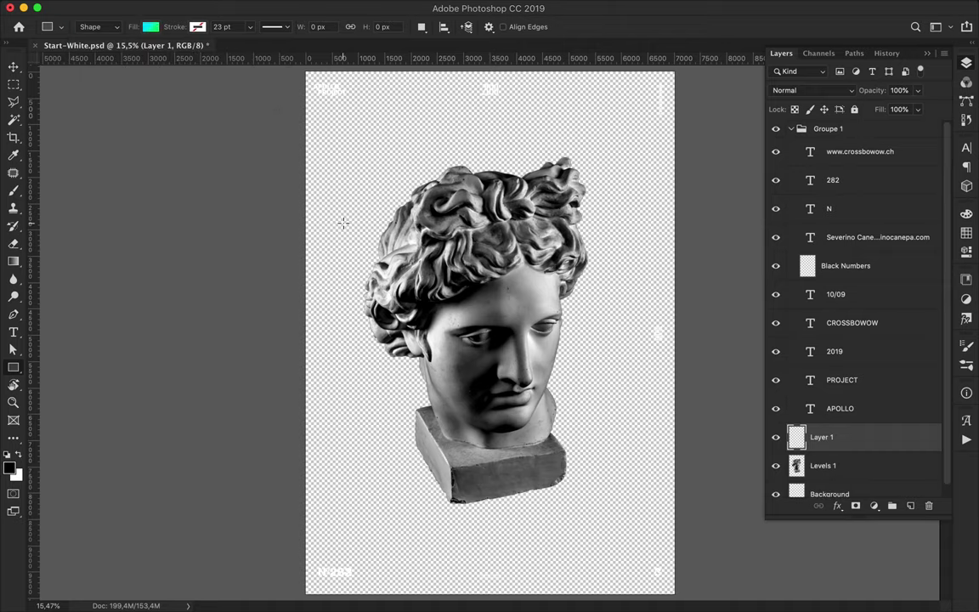
key(g)
click(128, 27)
scroll(102, 119, down, 1)
scroll(102, 119, down, 1)
click(73, 120)
click(51, 119)
drag(434, 139, 435, 527)
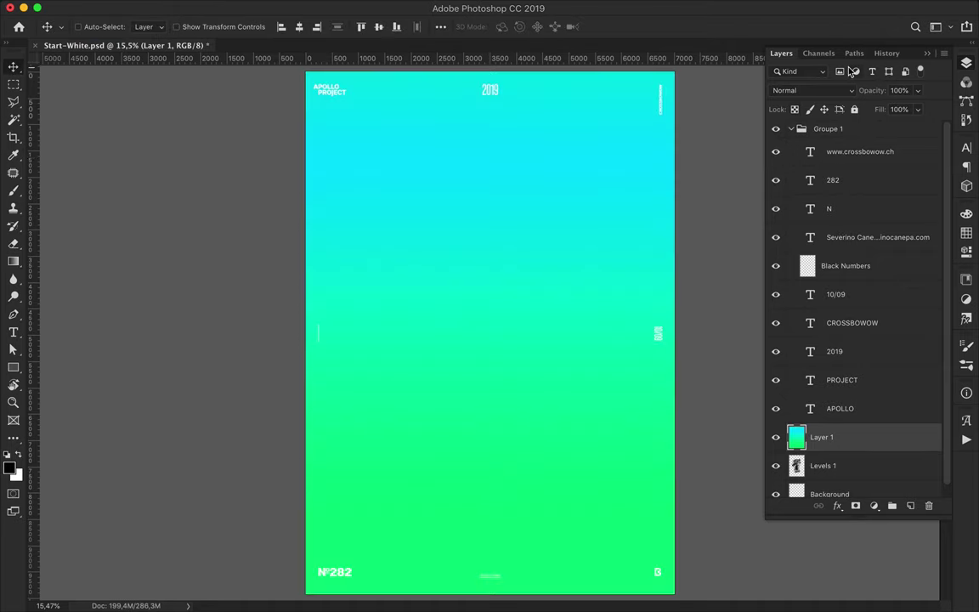
Clip the gradient layer to the statue, trying Hard Light then Color blend modes
click(814, 91)
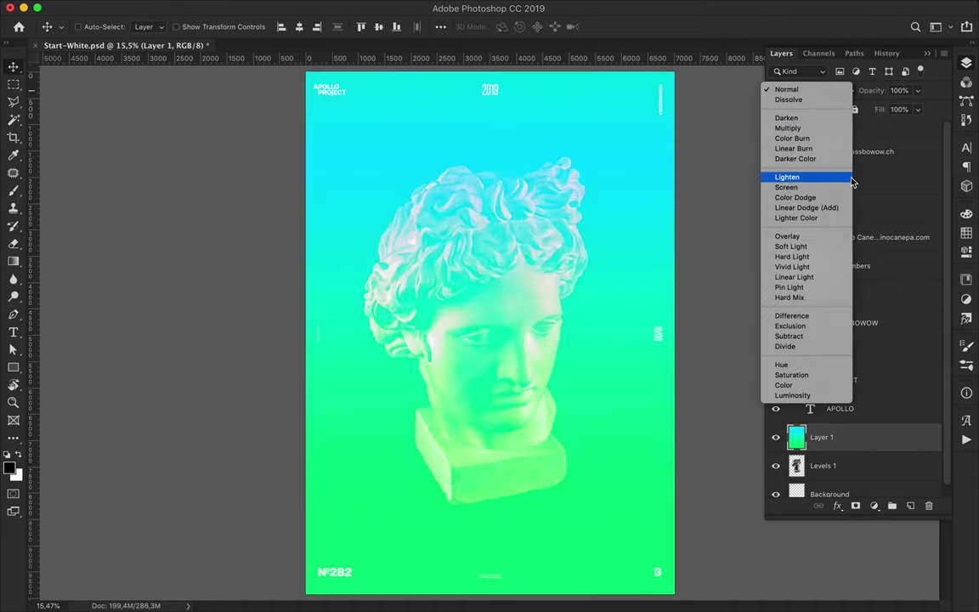
click(843, 256)
alt+click(807, 452)
click(818, 89)
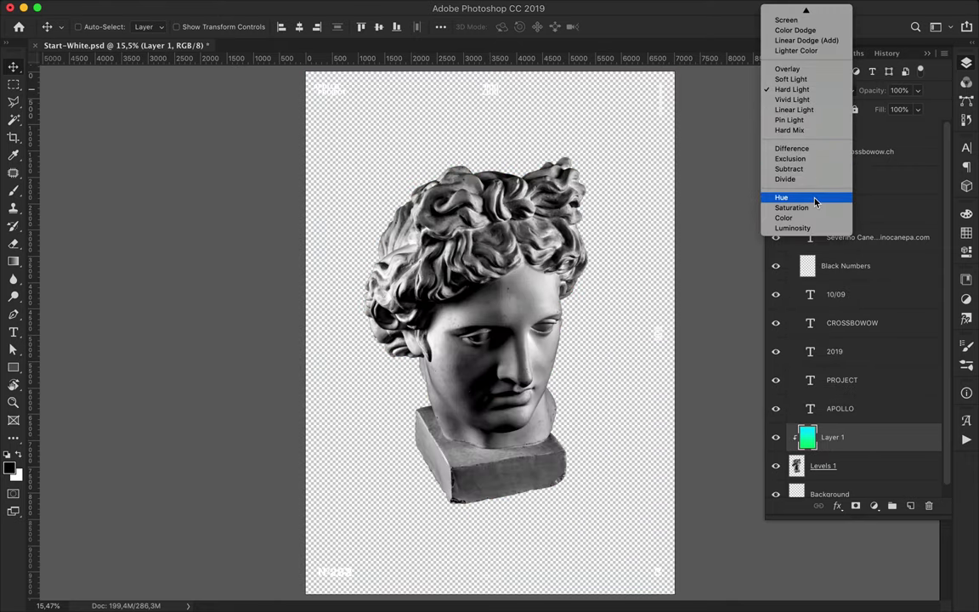
click(813, 219)
Duplicate the gradient layer as a clipped Linear Burn copy and compare its visibility
alt+drag(799, 452, 822, 448)
alt+click(823, 448)
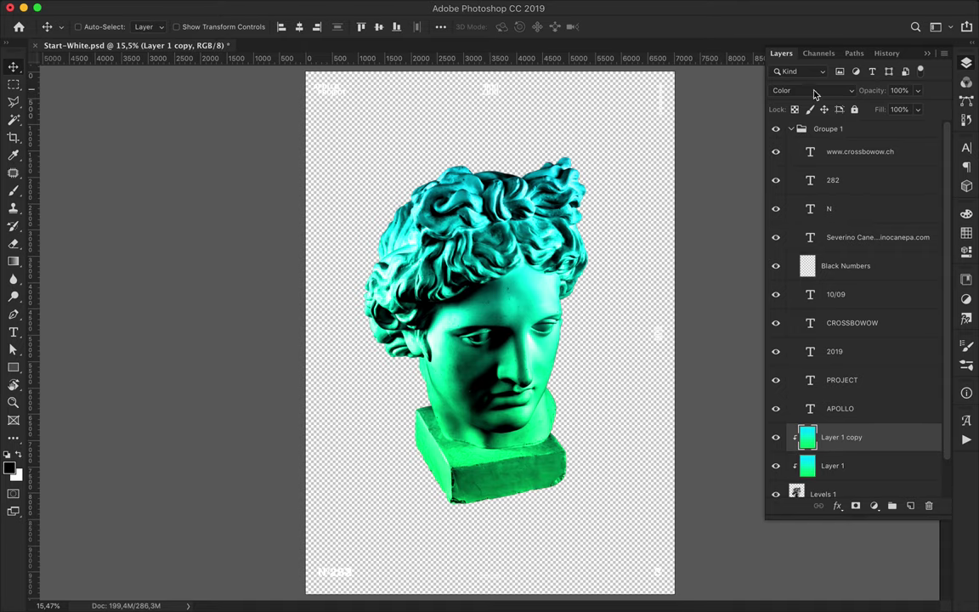
click(813, 90)
click(806, 72)
click(775, 437)
click(775, 437)
Delete both trial gradient layers, add a fresh empty layer, and bring up the Gradient Editor
shift+click(839, 467)
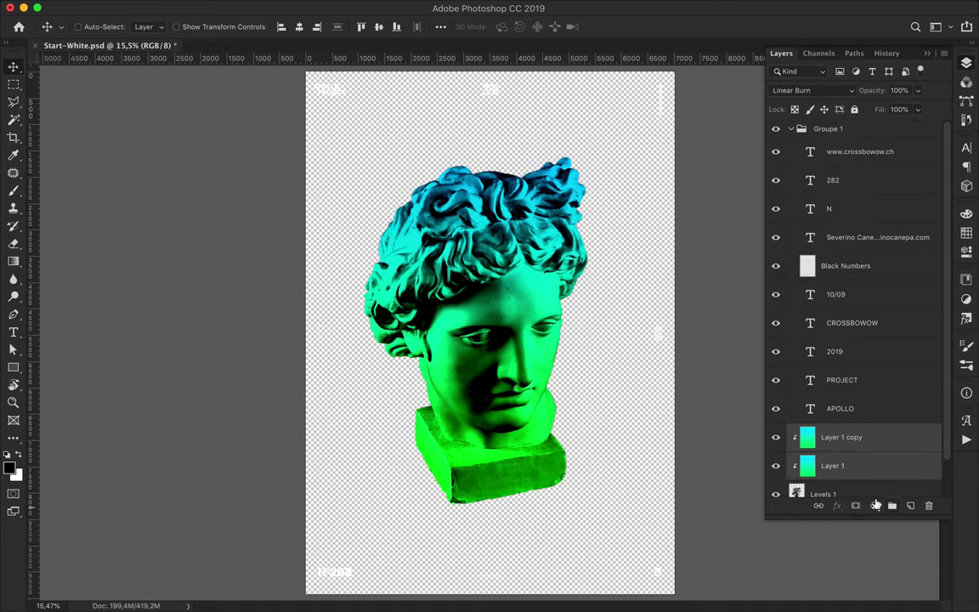
click(928, 505)
click(589, 210)
click(910, 506)
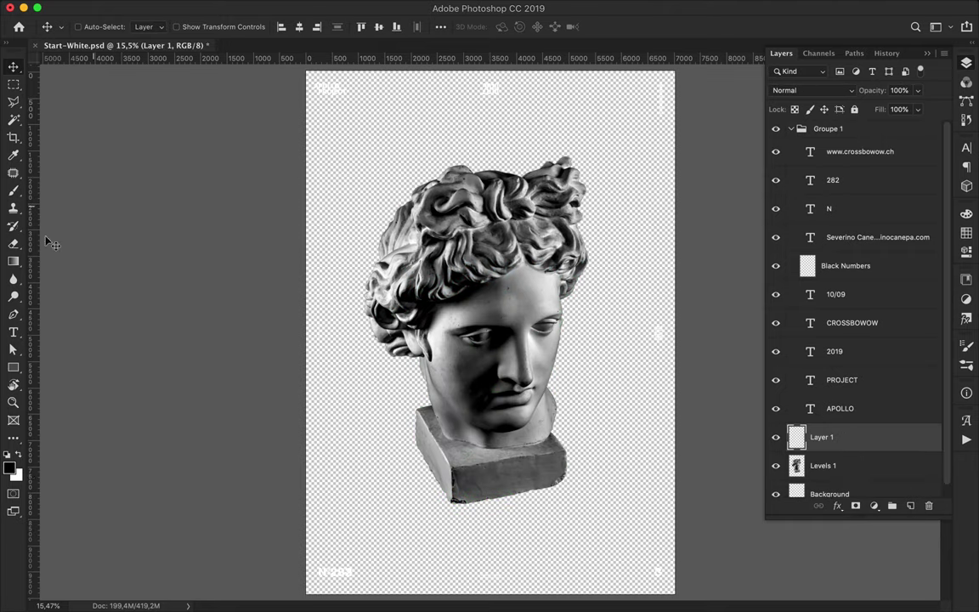
click(13, 261)
click(108, 26)
scroll(730, 161, down, 5)
Fill the layer with a vertical cyan-purple-pink gradient clipped to the statue in Hard Light
click(631, 193)
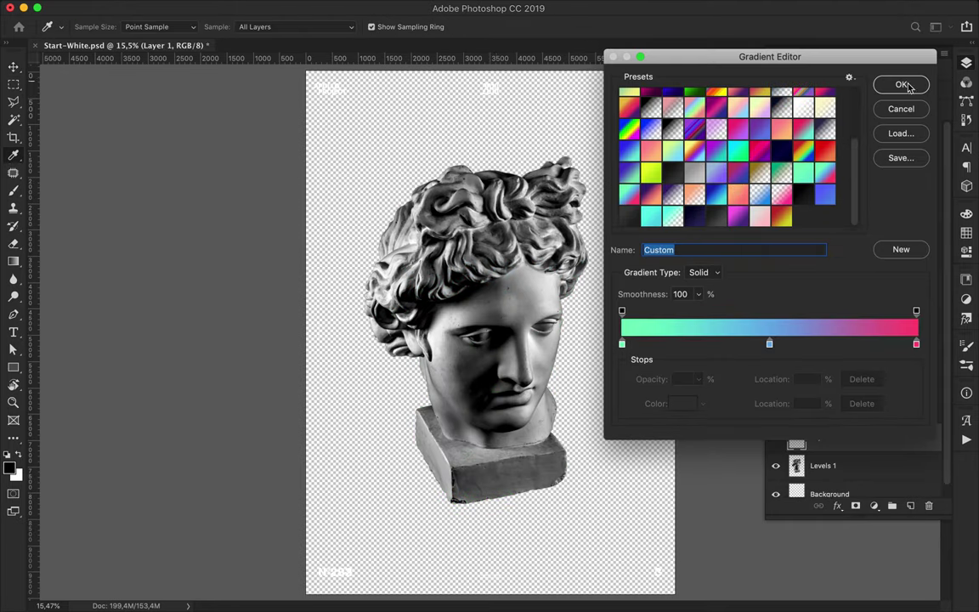
click(901, 84)
drag(491, 152, 504, 515)
alt+click(815, 451)
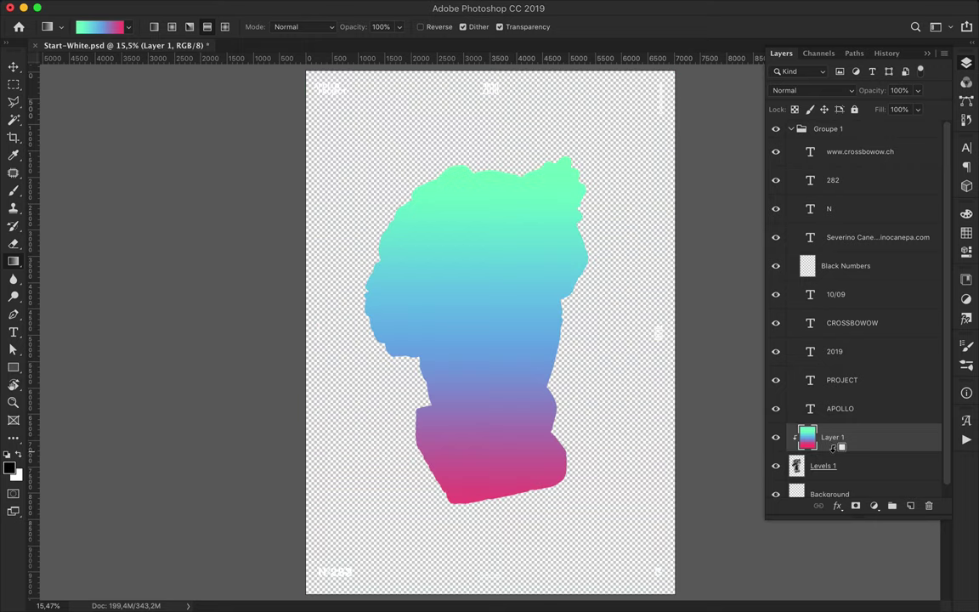
click(813, 90)
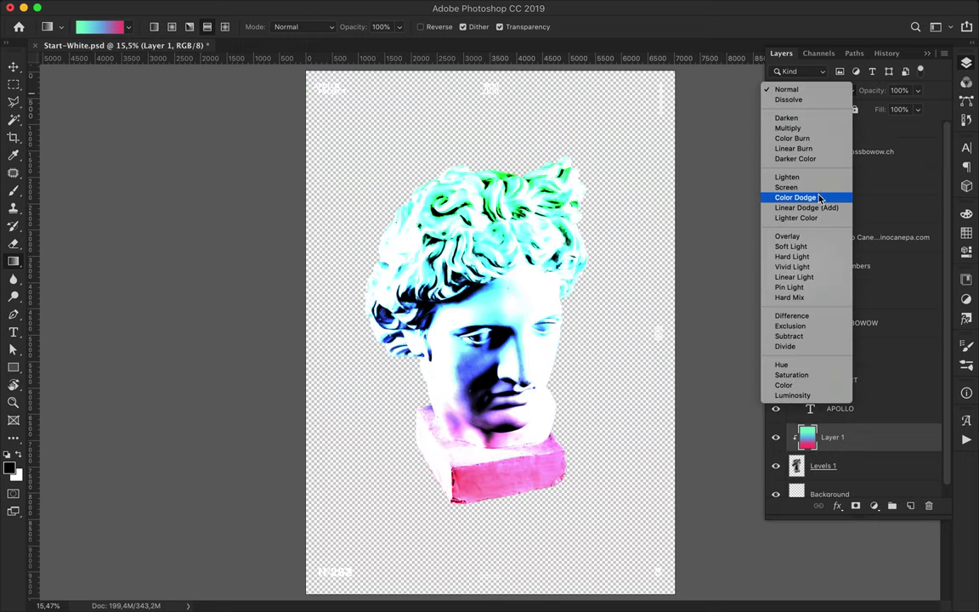
click(808, 256)
Add a clipped Color Burn copy of the gradient, then group and hide the text layers
drag(831, 437, 840, 425)
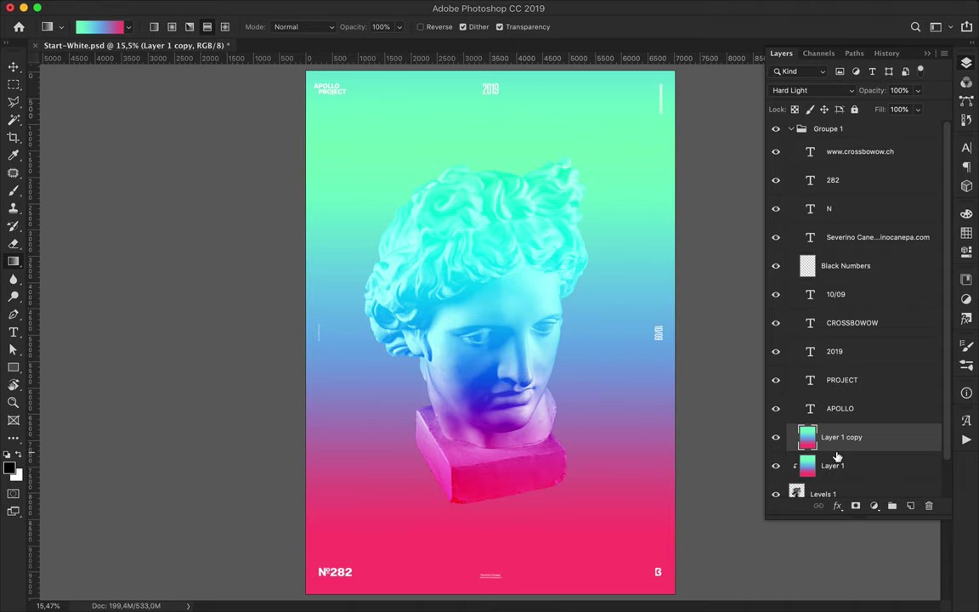
scroll(837, 450, down, 2)
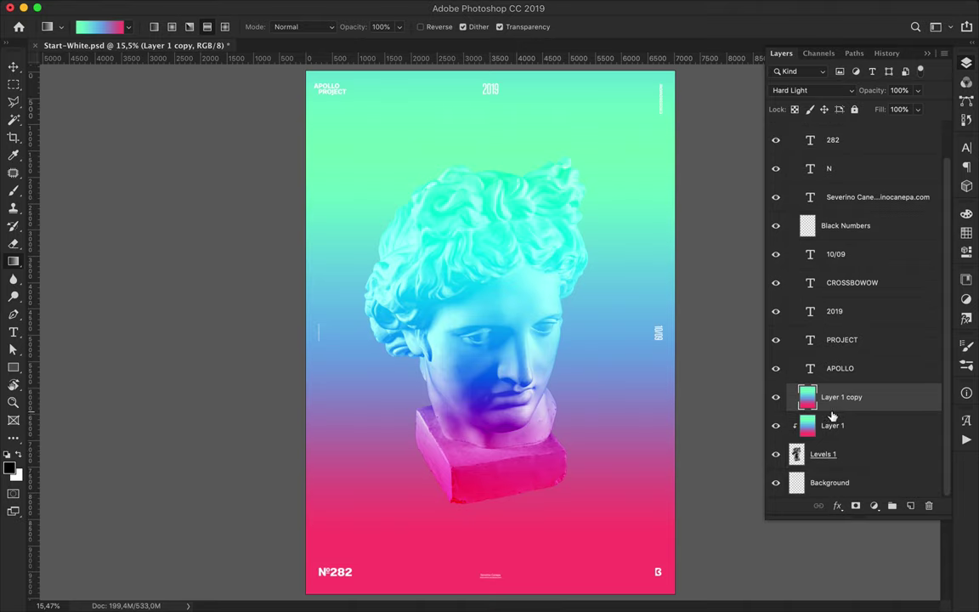
alt+click(828, 432)
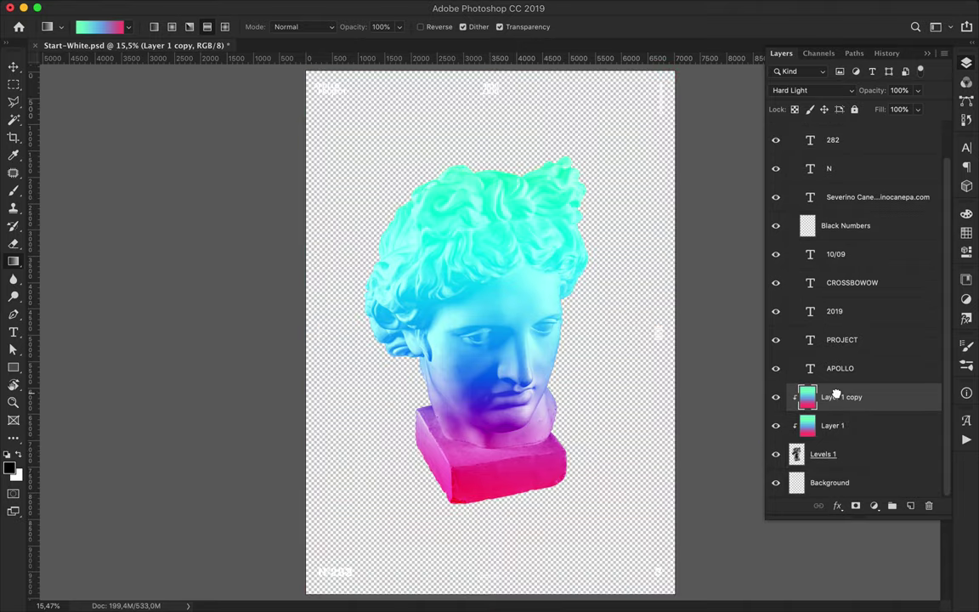
click(775, 397)
click(775, 396)
click(775, 397)
click(775, 397)
click(838, 92)
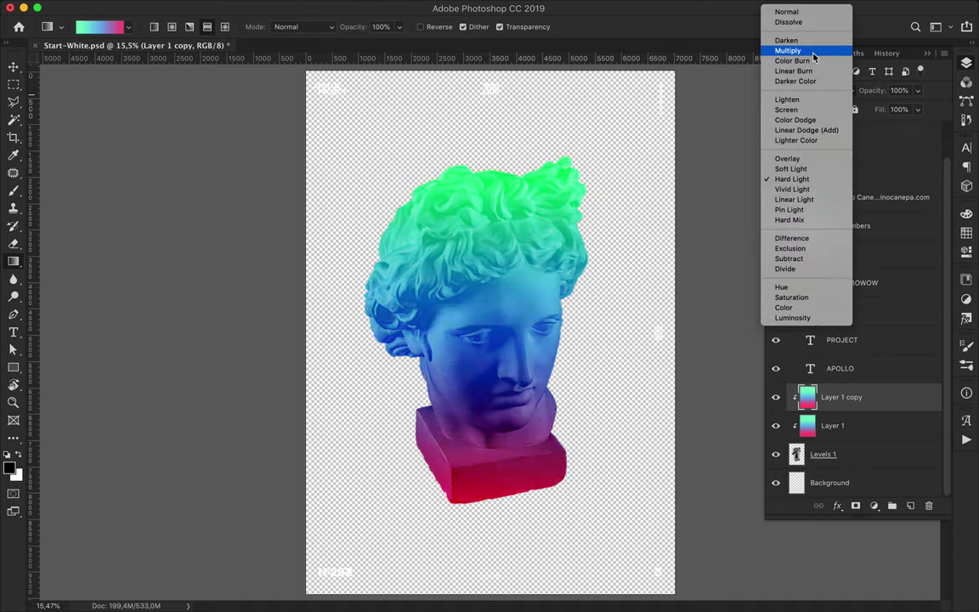
click(803, 61)
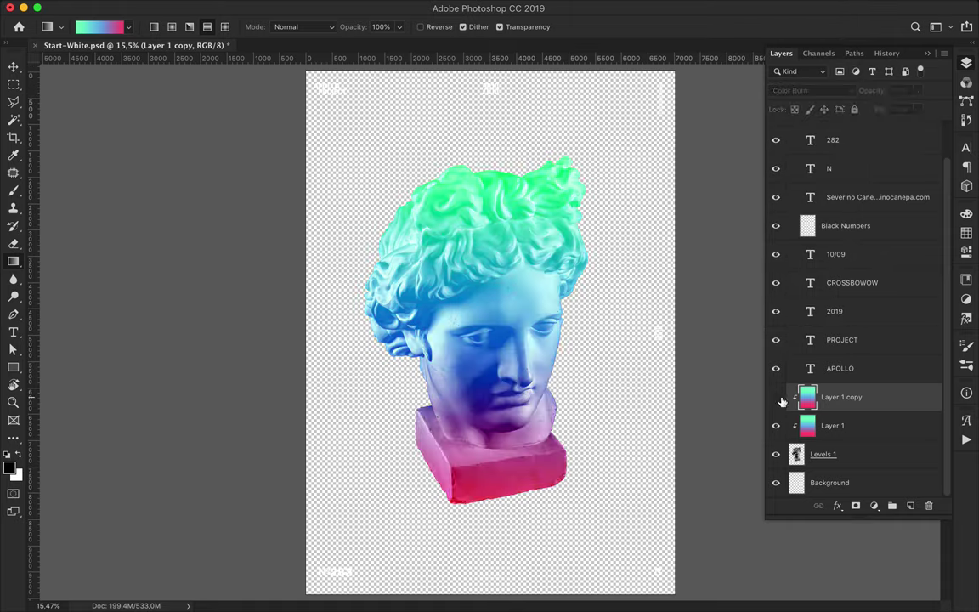
key(super+g)
click(775, 129)
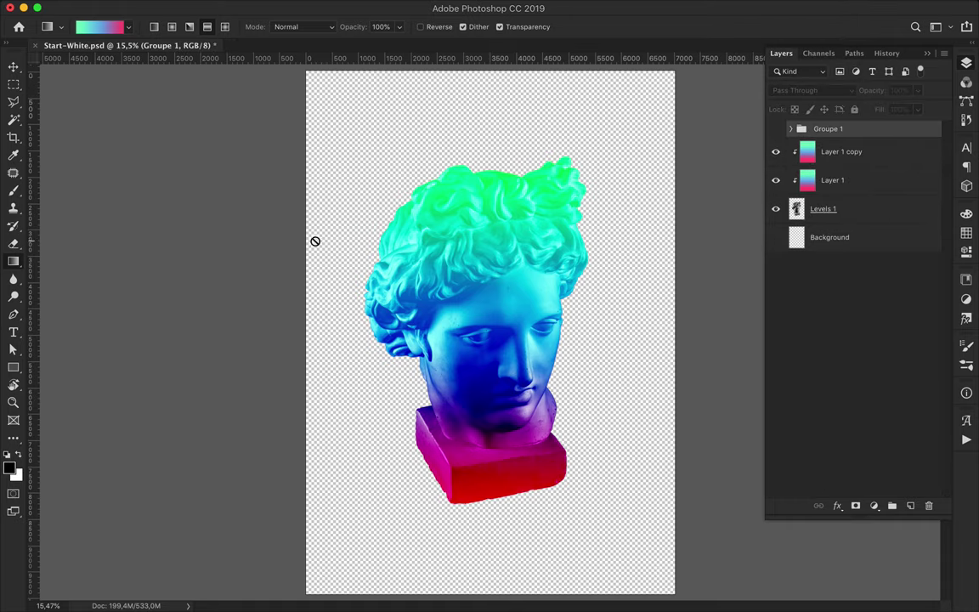
Quick Export the tinted statue as a PNG saved in the ASDFPixelSort folder
click(127, 6)
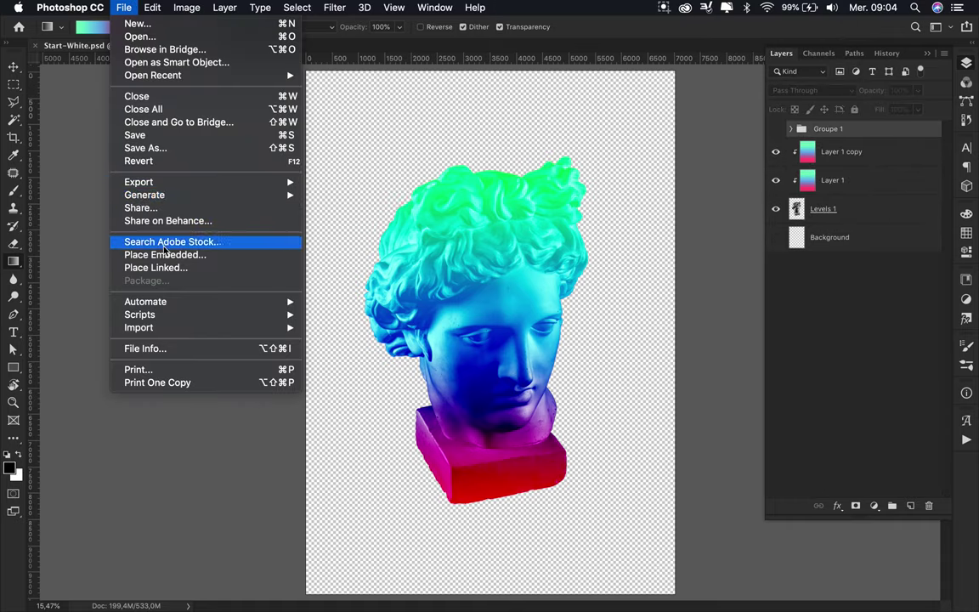
click(325, 185)
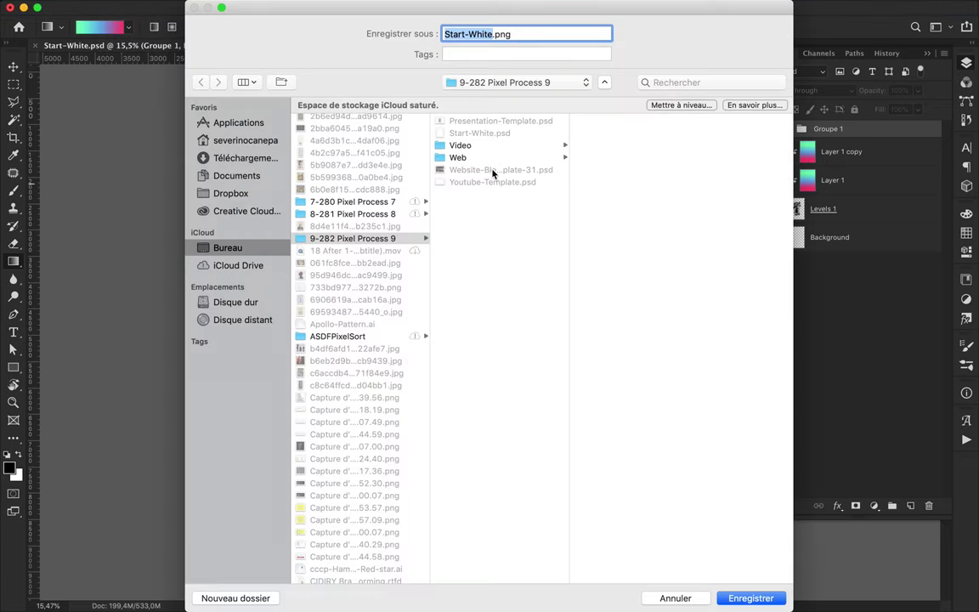
click(338, 336)
click(751, 598)
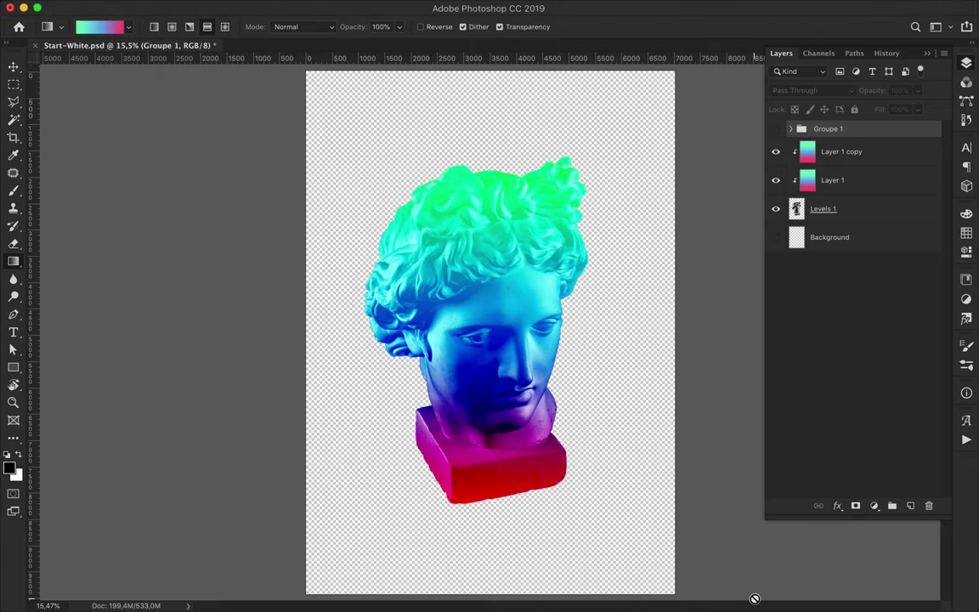
key(XF86MonBrightnessUp)
click(567, 590)
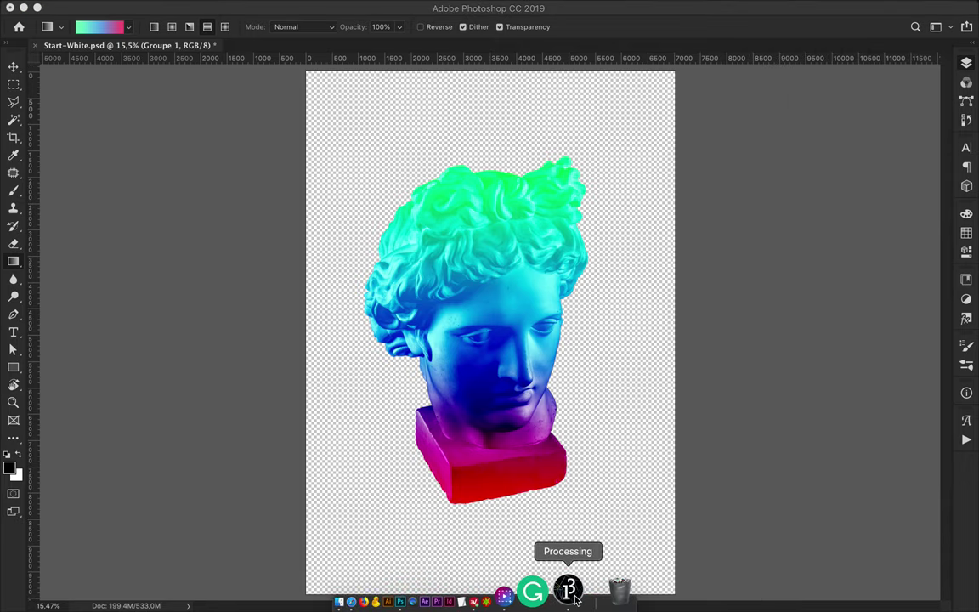
click(393, 599)
click(746, 49)
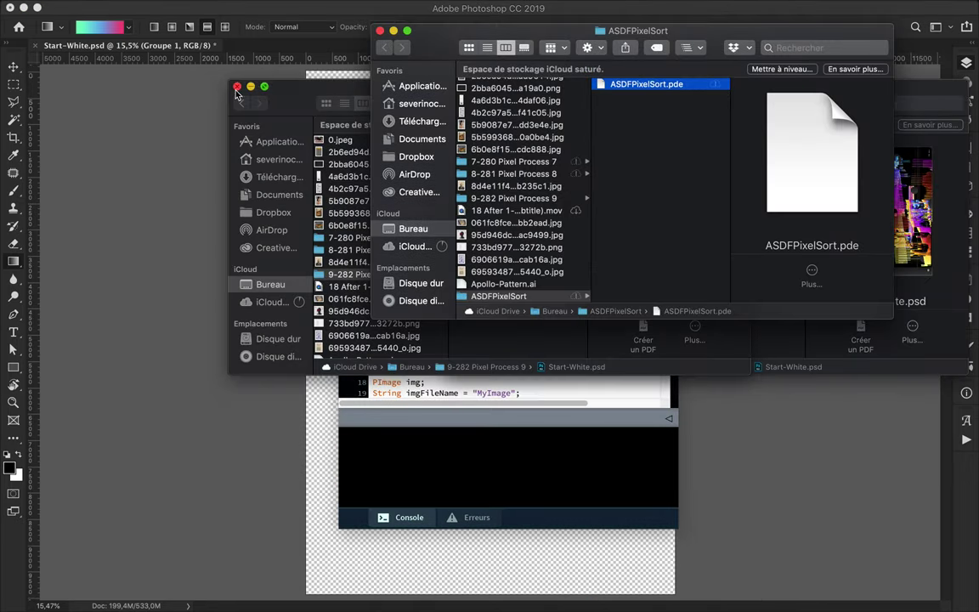
click(643, 97)
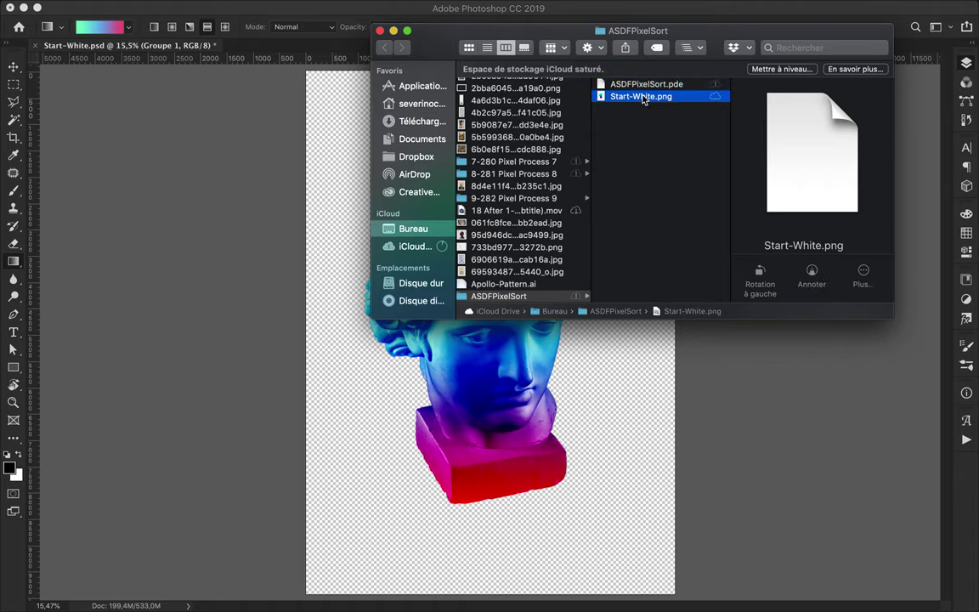
click(544, 340)
mouse_move(516, 590)
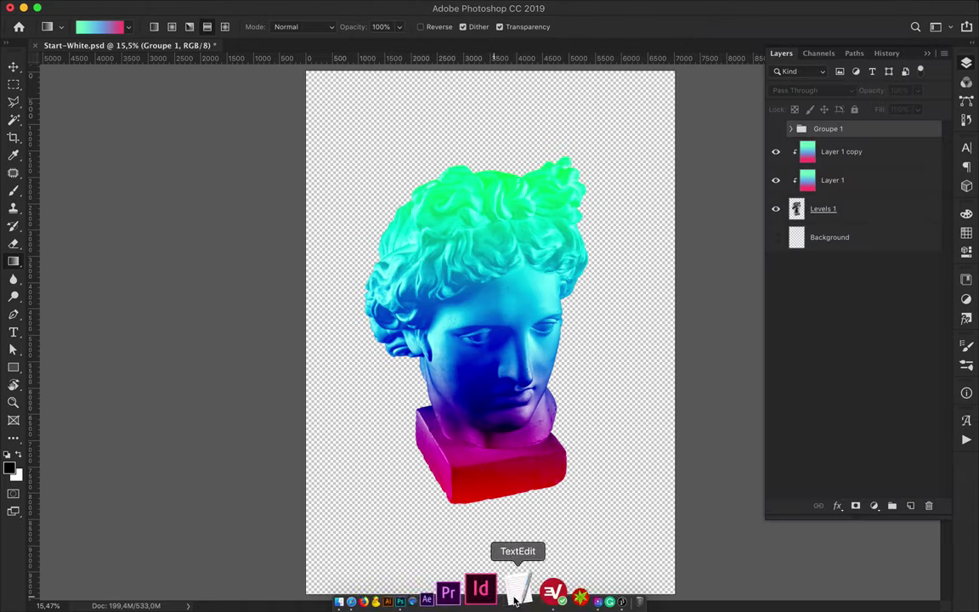
click(481, 591)
scroll(482, 360, down, 3)
double_click(483, 317)
Set imgFileName to "Start", run the sketch and preview the sorted Start_1.png
text(Star)
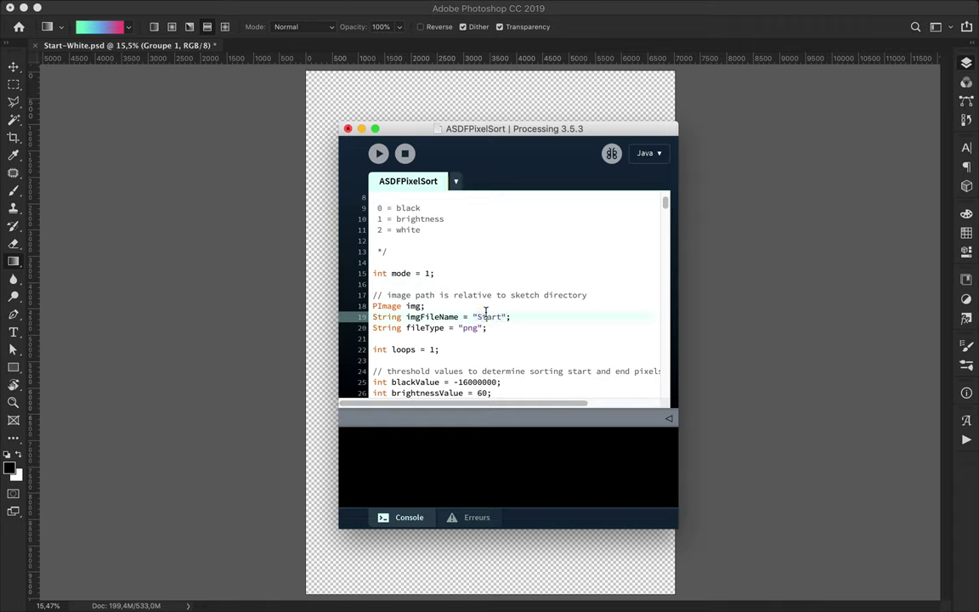
click(379, 154)
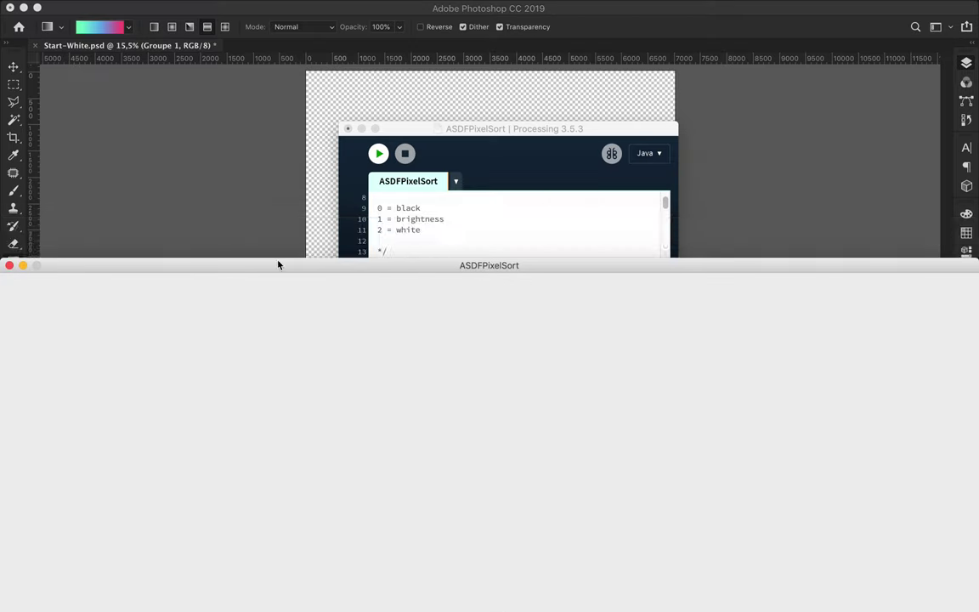
click(376, 586)
scroll(493, 234, down, 5)
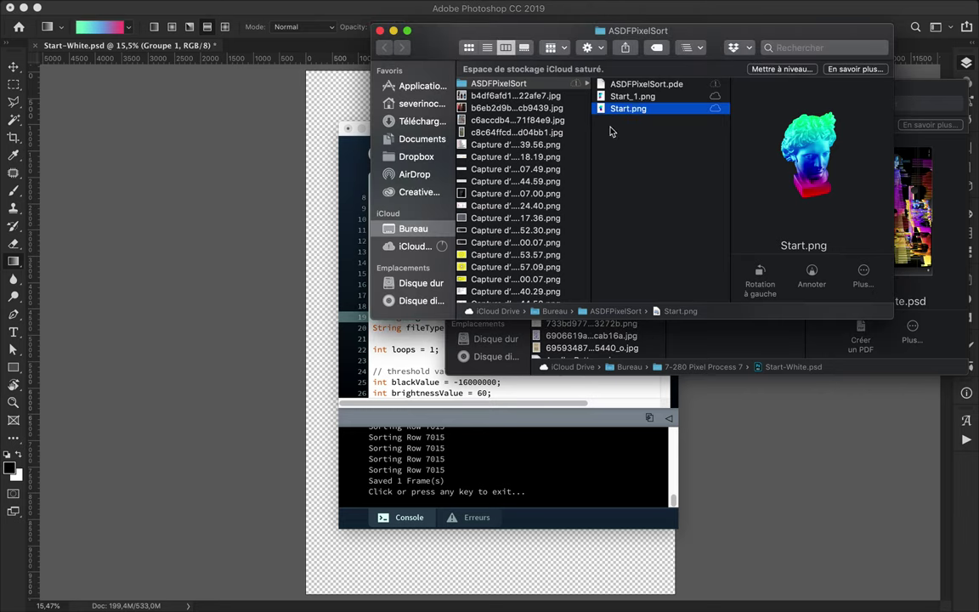
click(631, 99)
key(space)
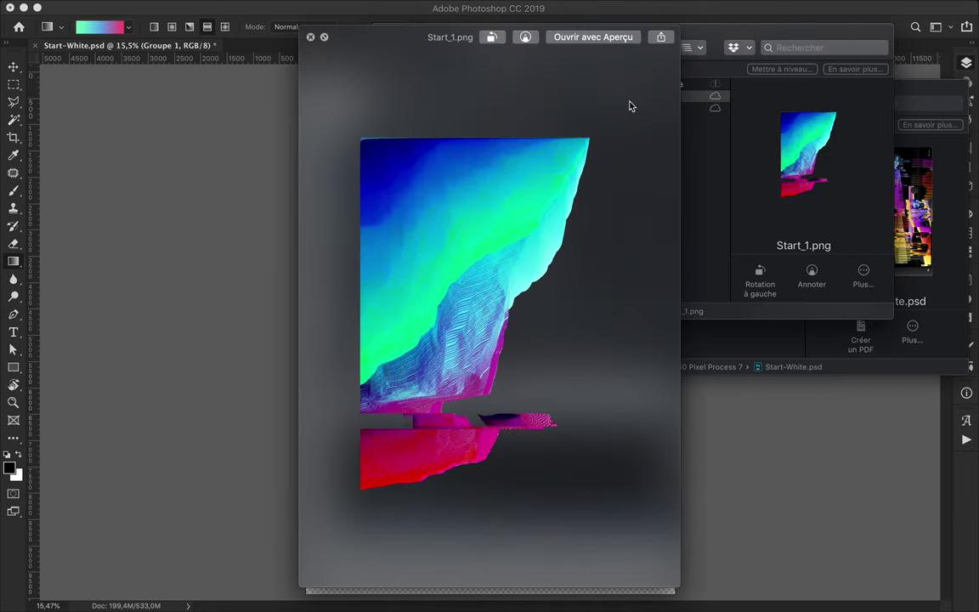
click(311, 39)
Change brightnessValue to 80 and rerun the pixel-sort sketch
click(670, 109)
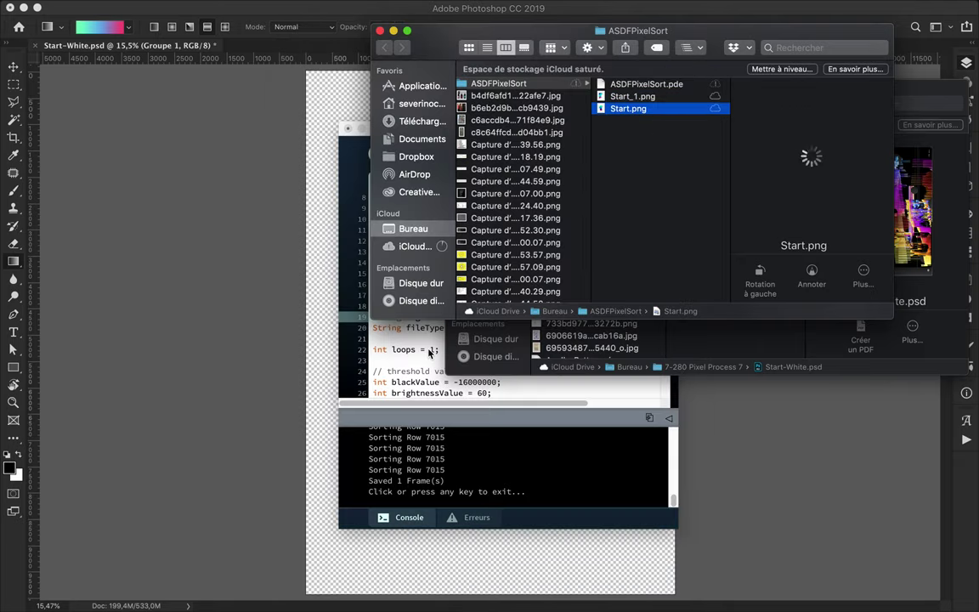
click(431, 349)
scroll(431, 278, down, 2)
double_click(484, 338)
text(80)
click(380, 156)
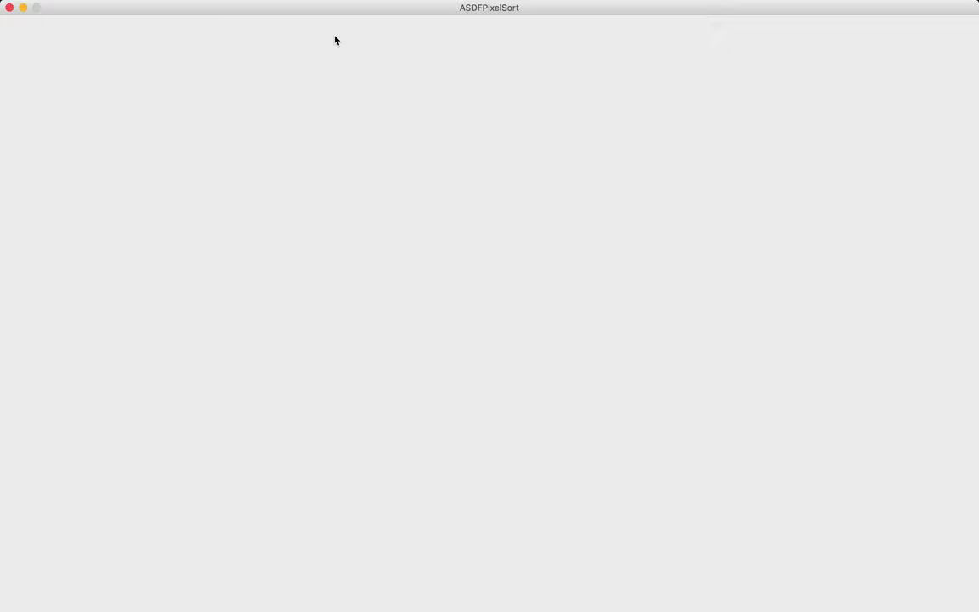
Rename the sorted output Start_1.png to 1.png in Finder
drag(333, 15, 328, 271)
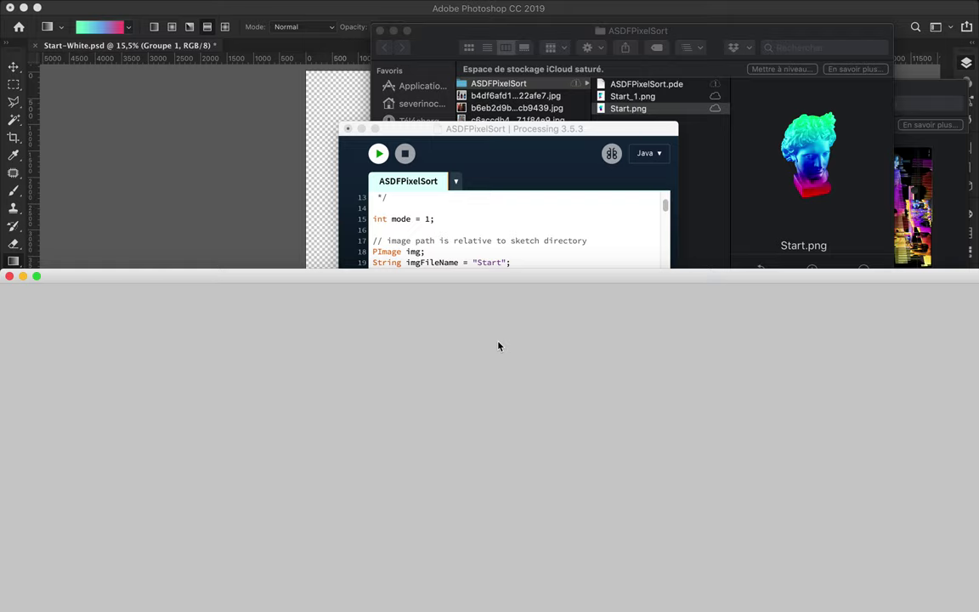
click(507, 252)
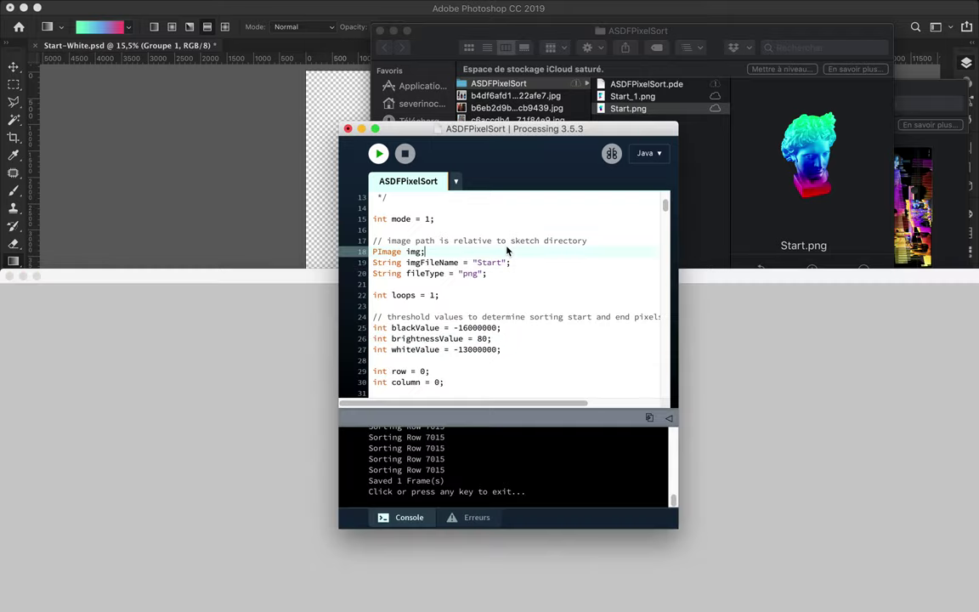
click(632, 96)
key(Return)
text(1)
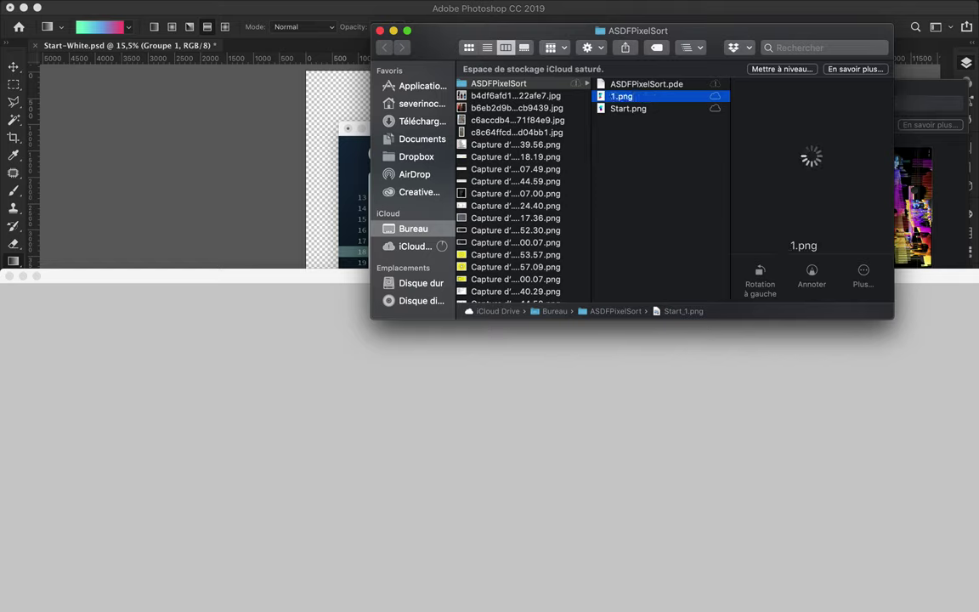
key(Return)
Rerun the sketch and preview the new Start_1.png output
click(360, 146)
click(379, 153)
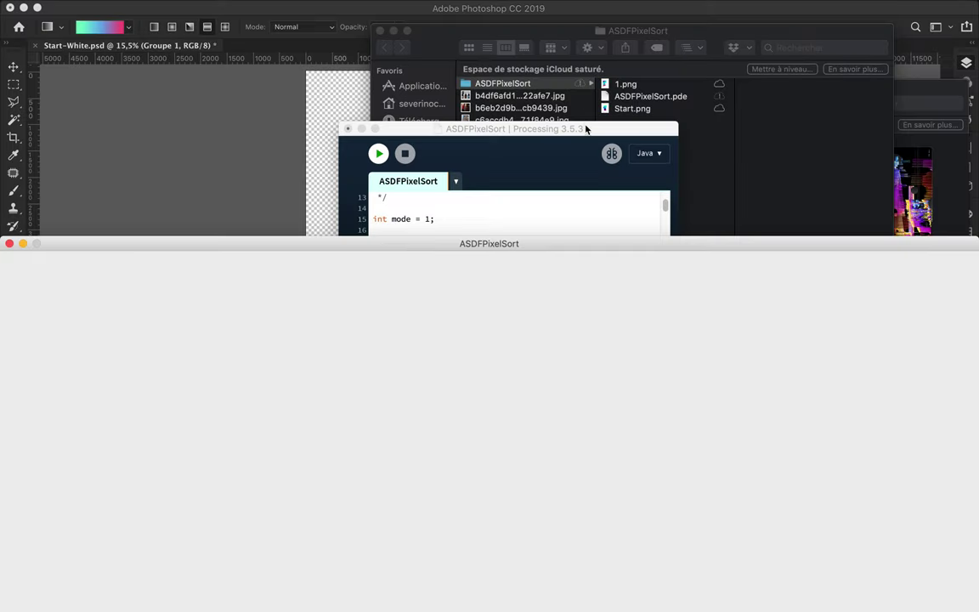
drag(586, 129, 507, 105)
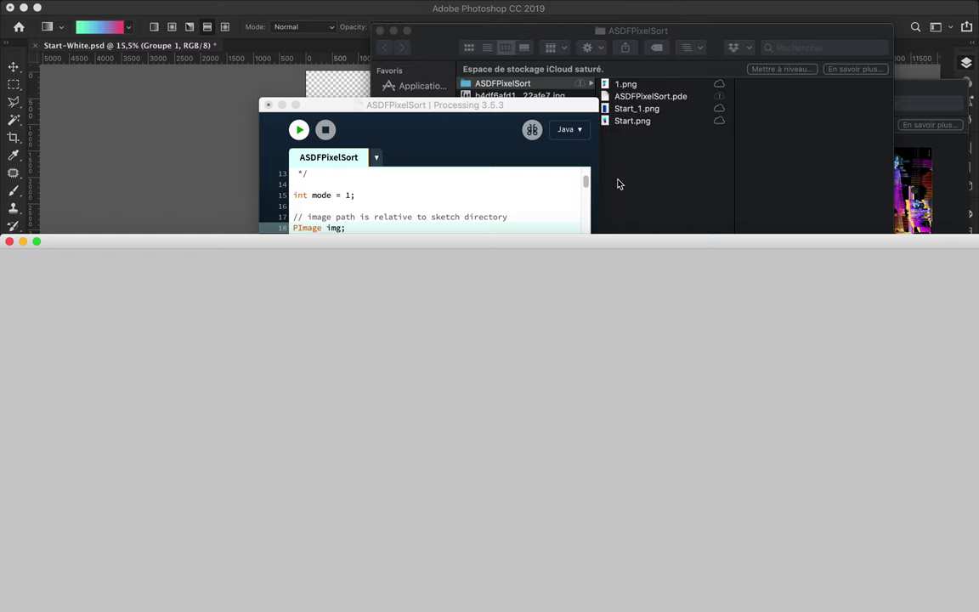
click(631, 109)
key(space)
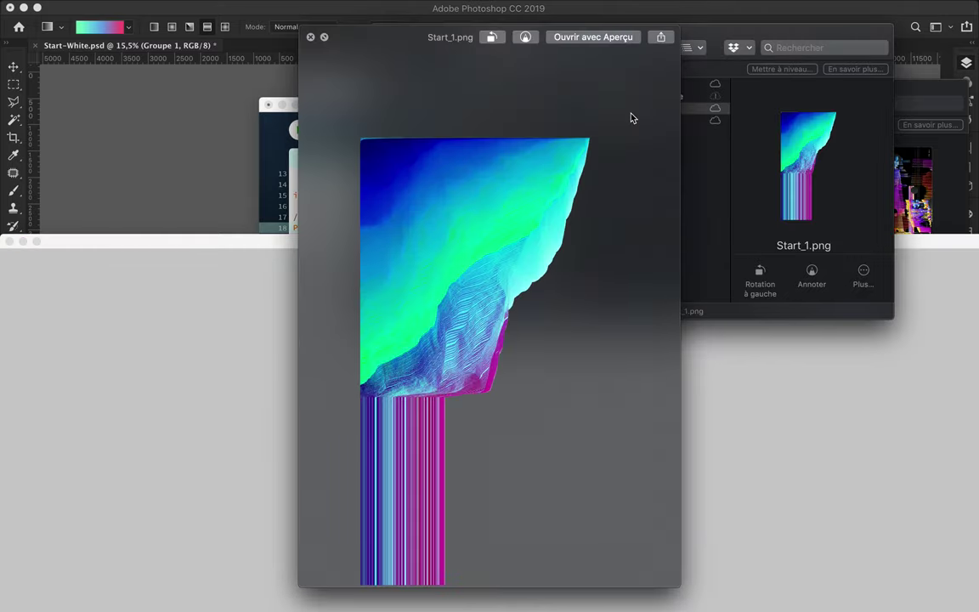
click(311, 38)
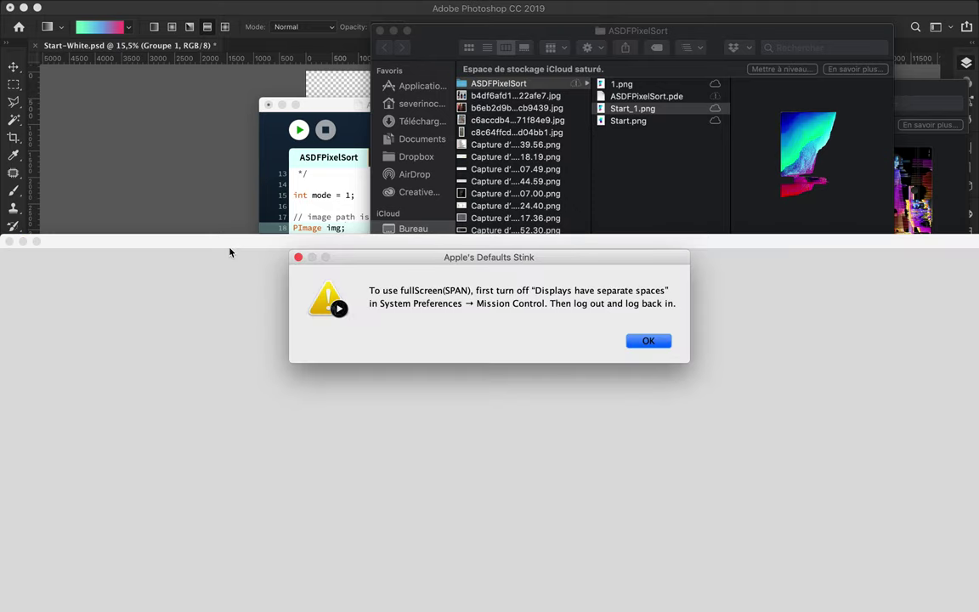
Rename the new output to 2.png and close the sketch window
key(Return)
key(Return)
click(715, 134)
text(2)
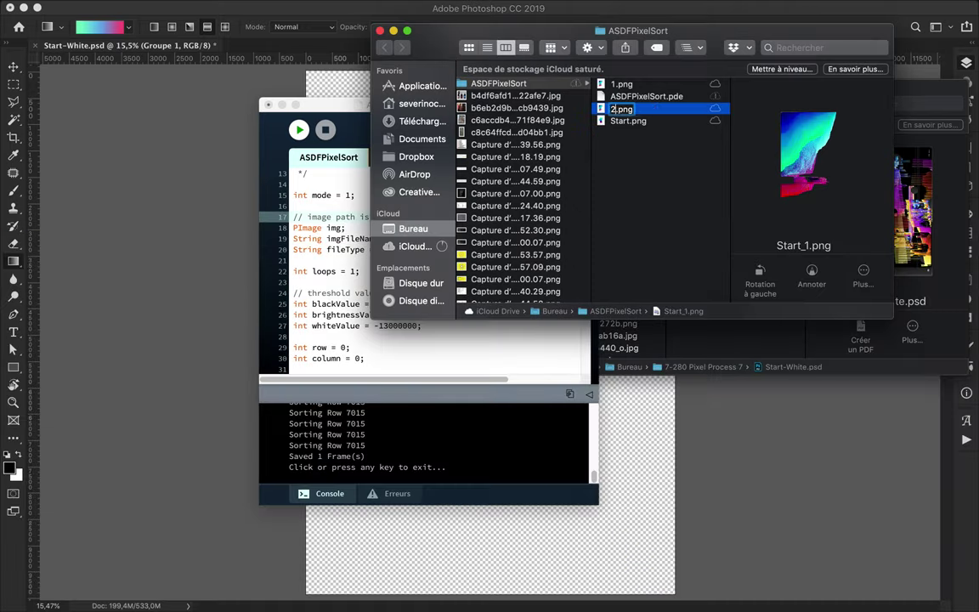
key(Return)
Set brightnessValue to 40, rerun, and start renaming the output to 3.png
double_click(404, 314)
text(40)
click(298, 129)
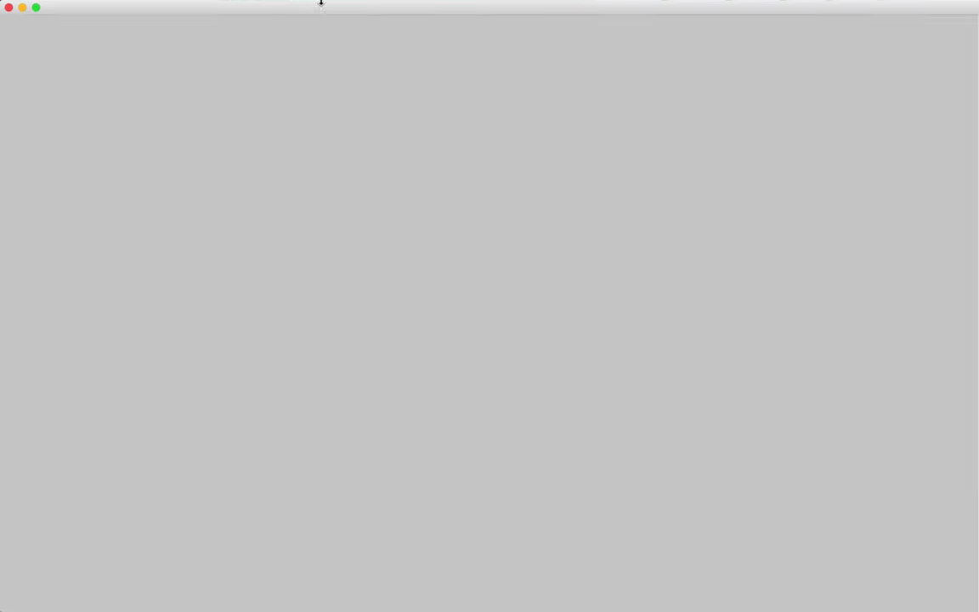
drag(321, 3, 306, 322)
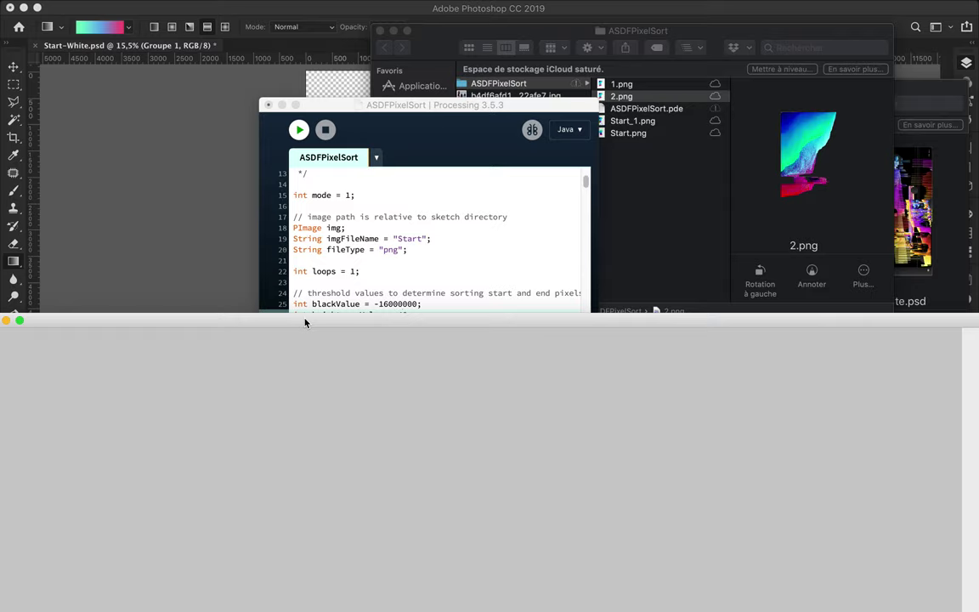
click(628, 132)
click(619, 121)
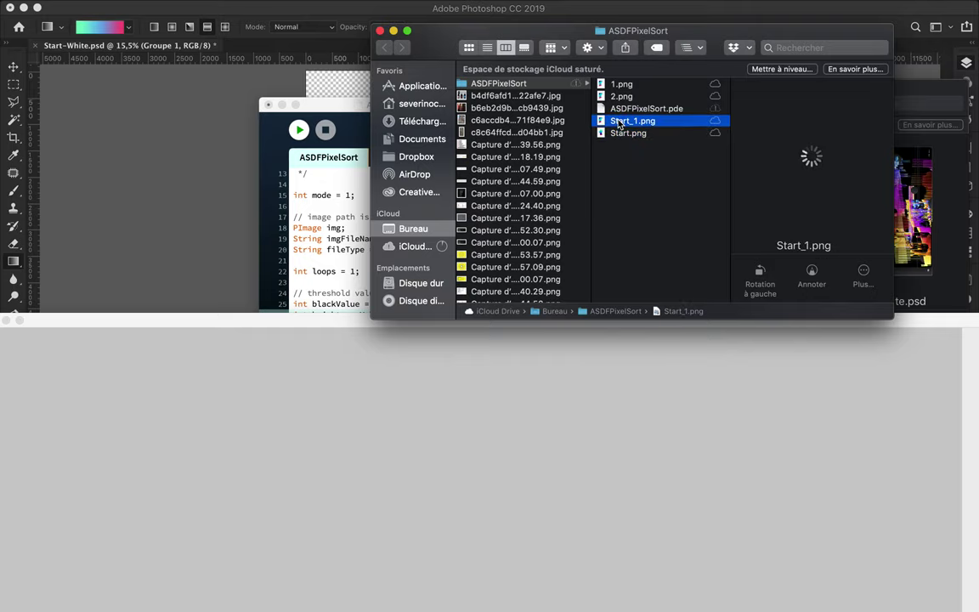
text(3)
click(340, 203)
Edit the whiteValue threshold, rerun the sketch, and rename the output 4.png
click(450, 308)
click(417, 328)
click(298, 129)
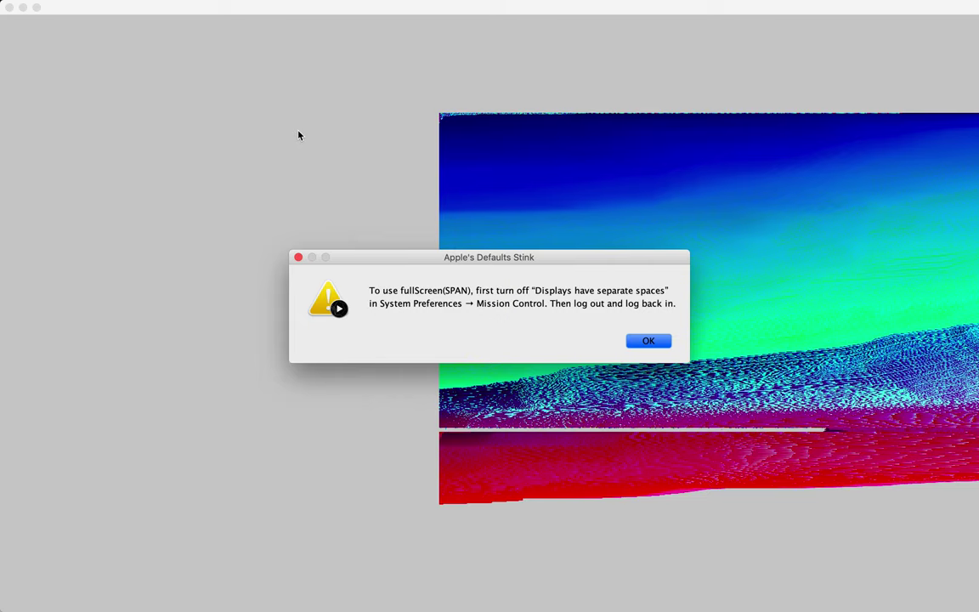
key(Return)
click(10, 7)
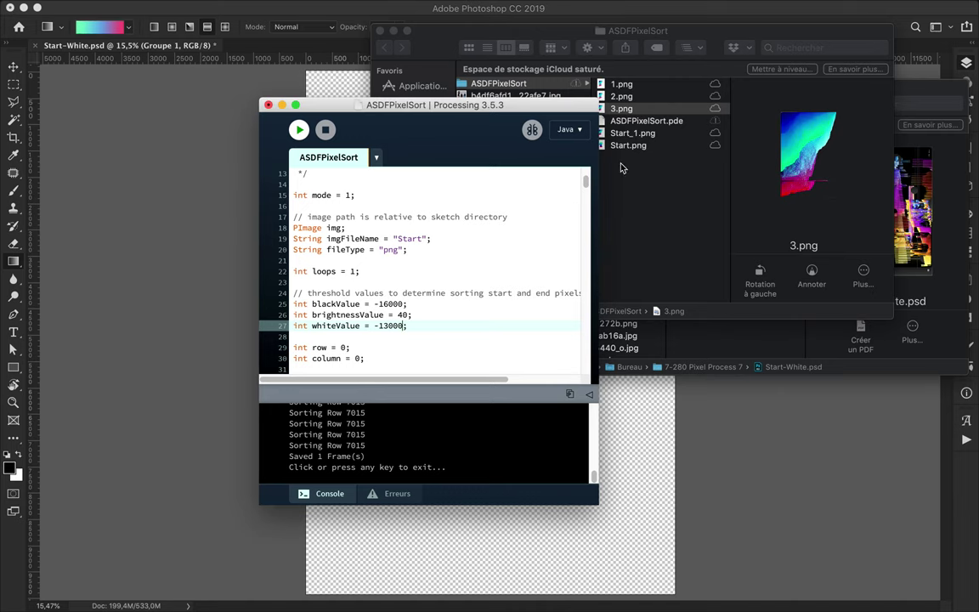
text(4)
key(Return)
Lower brightnessValue, set mode to 2, and rerun the sketch in white sorting mode
click(402, 314)
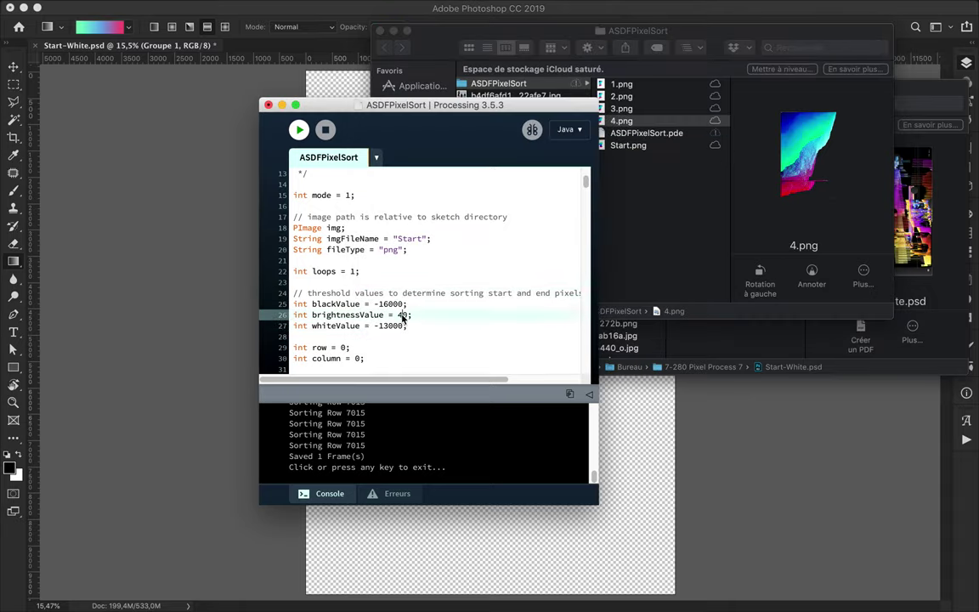
text(3)
scroll(416, 280, up, 4)
double_click(349, 325)
text(2)
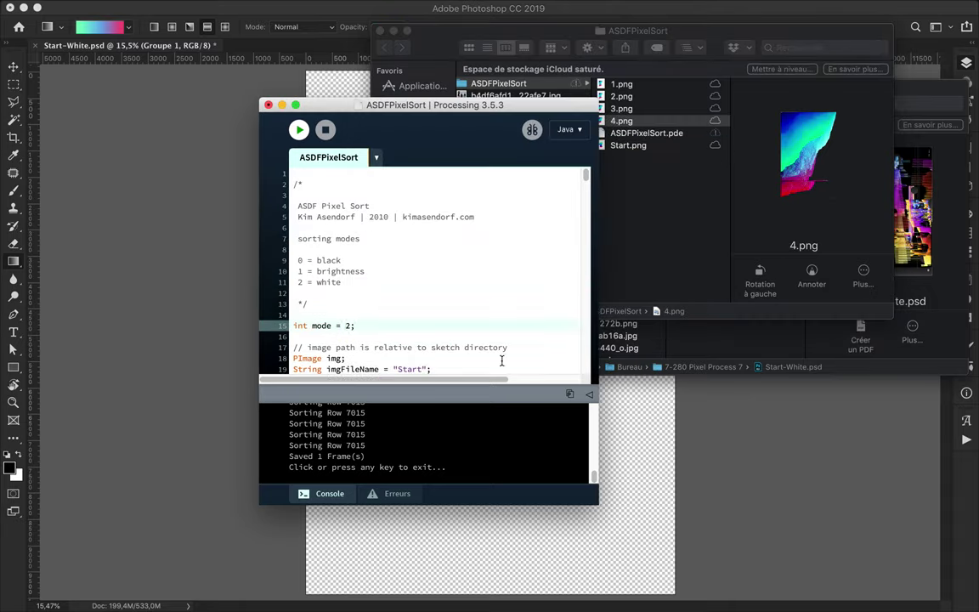
click(299, 130)
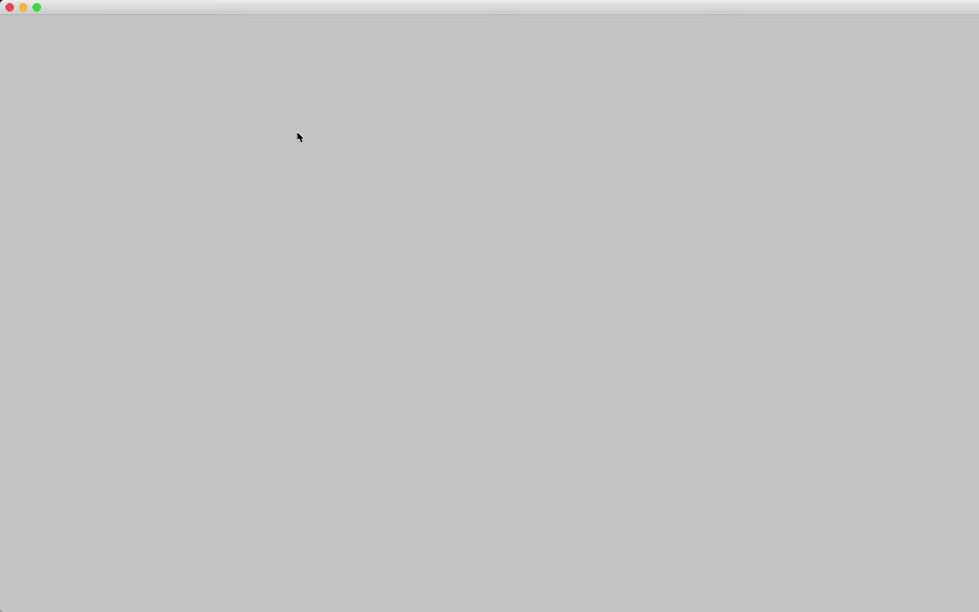
drag(92, 12, 92, 217)
click(651, 146)
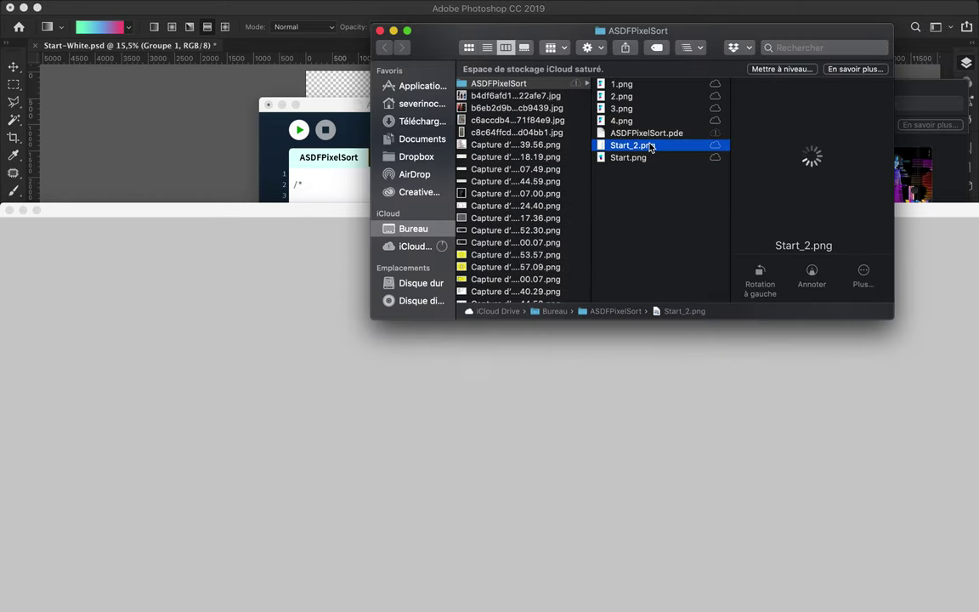
Edit the blackValue and whiteValue thresholds and the brightnessValue digit in the code
click(334, 181)
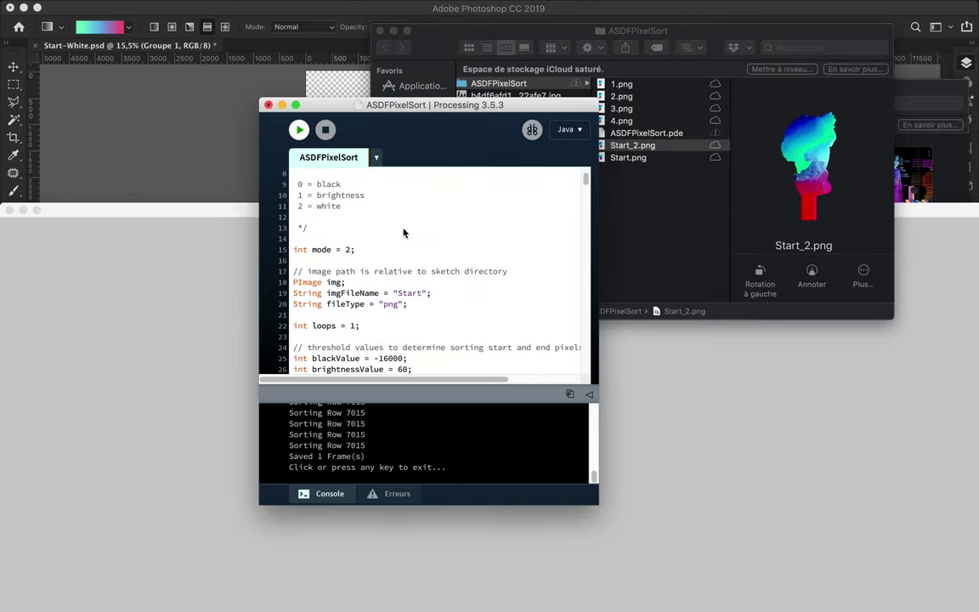
scroll(403, 232, down, 1)
click(416, 336)
text(00)
click(459, 358)
text(000;)
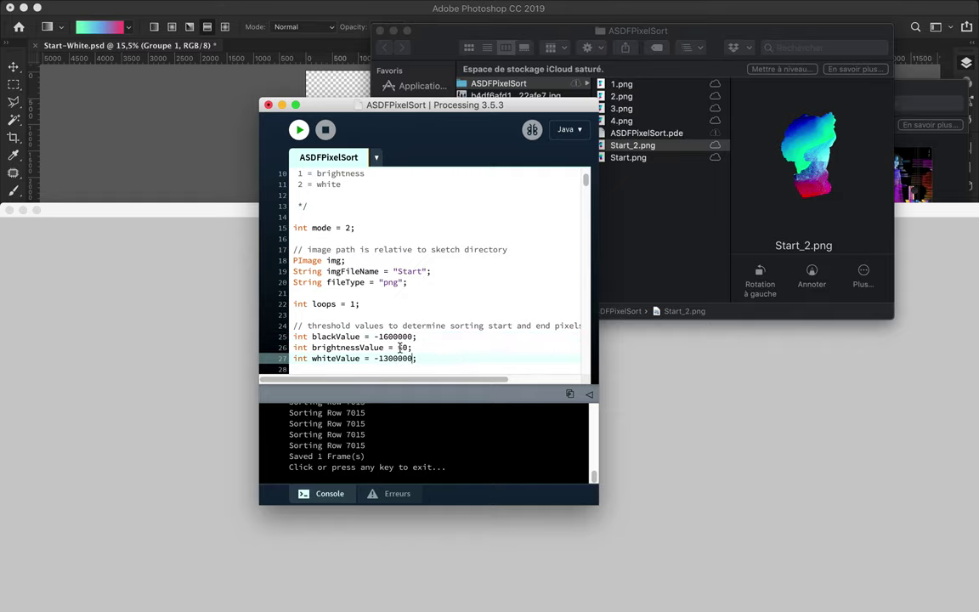
drag(398, 347, 403, 346)
Rearrange the sketch and code editor windows to view the output
click(213, 219)
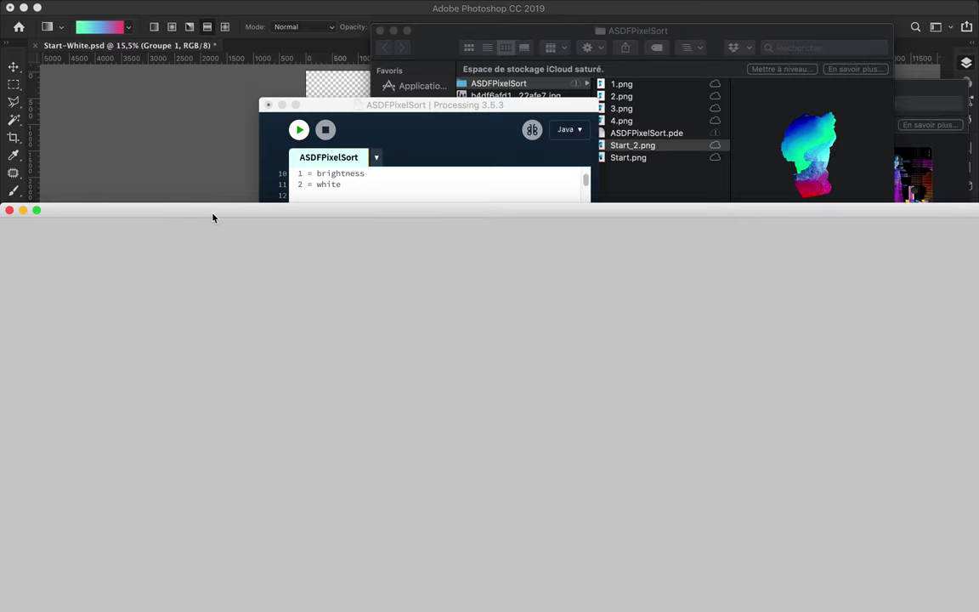
drag(213, 219, 214, 89)
click(408, 106)
click(218, 211)
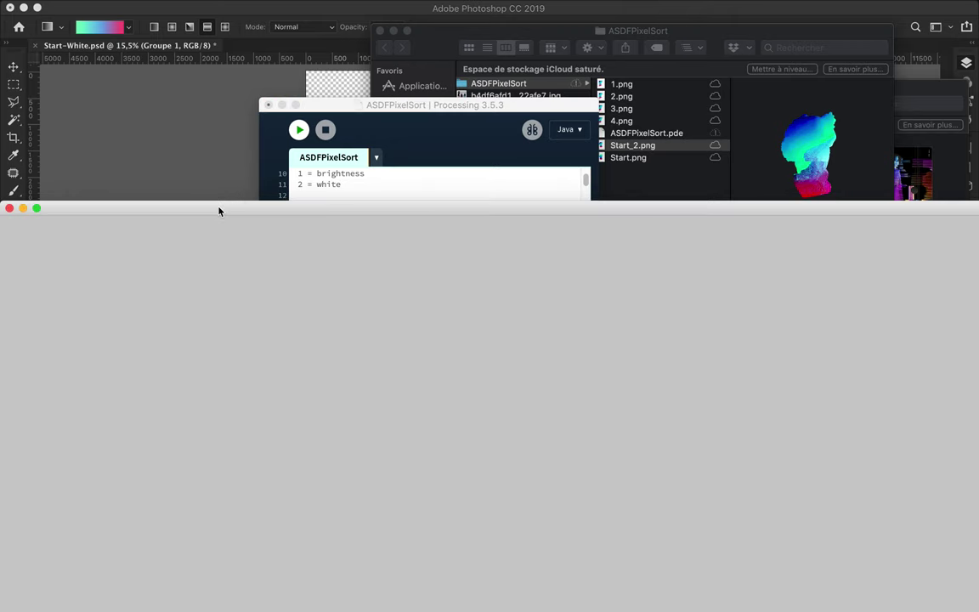
drag(479, 103, 471, 16)
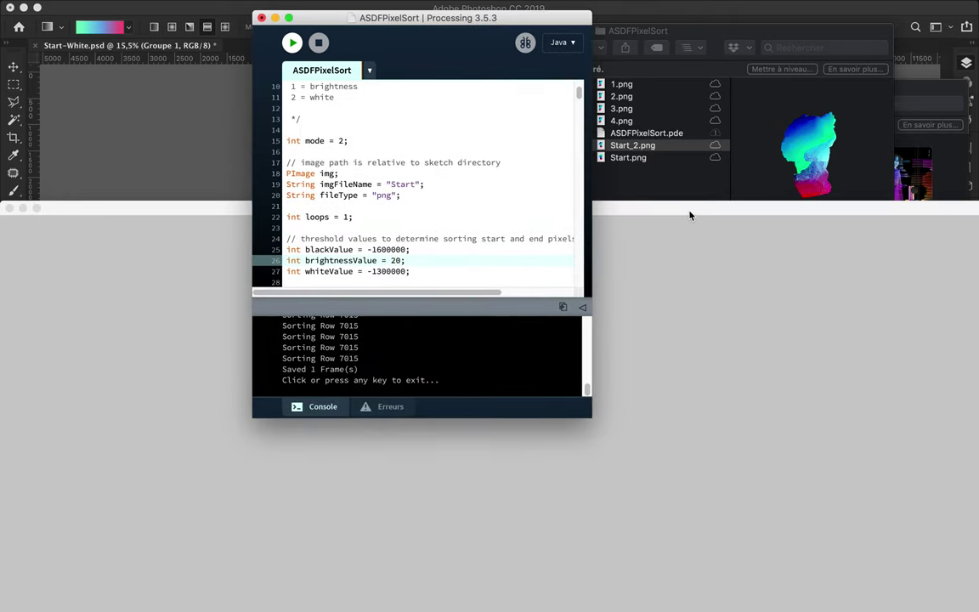
click(690, 216)
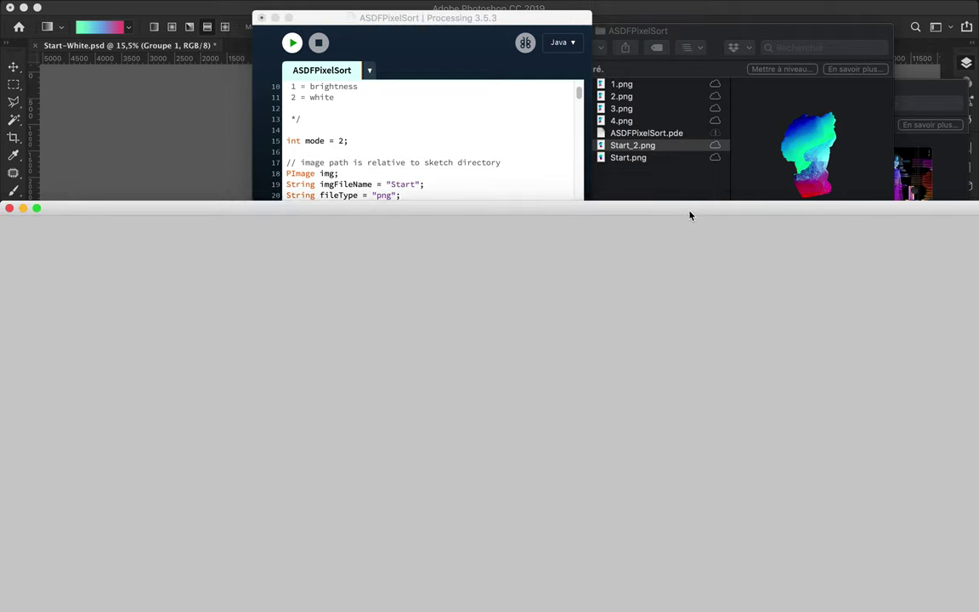
Rename the Start_2.png output to 5.png and close the sketch window
click(632, 145)
key(Return)
text(5)
key(Return)
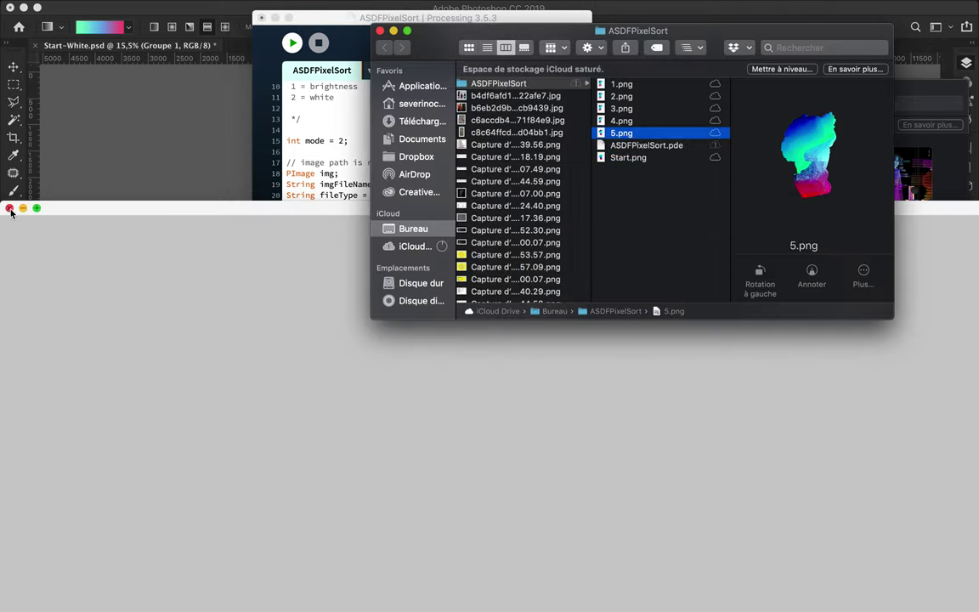
click(8, 207)
click(292, 43)
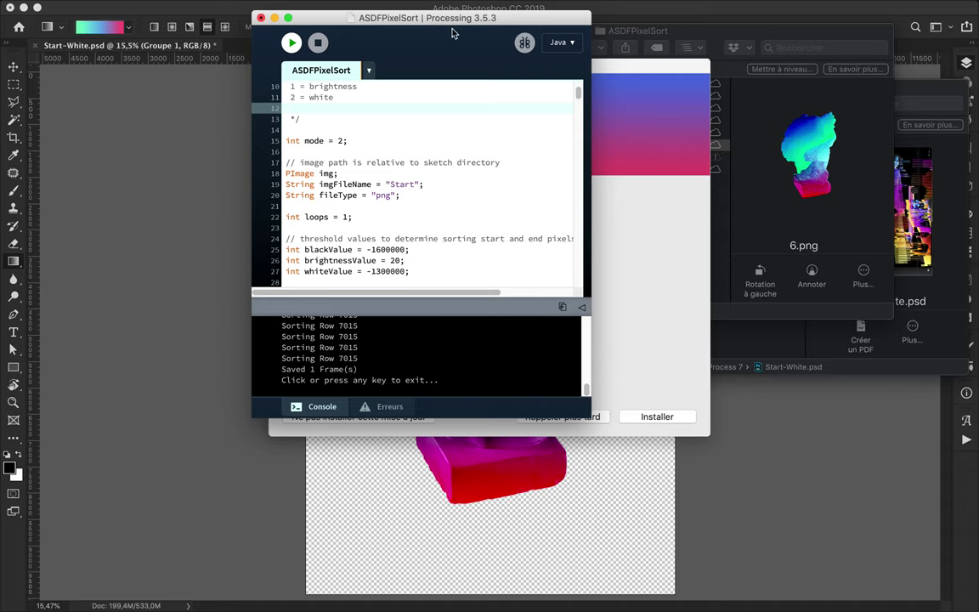
Rerun the pixel sort and rename the new Start_2.png output to 7.png
click(732, 41)
click(291, 43)
click(292, 42)
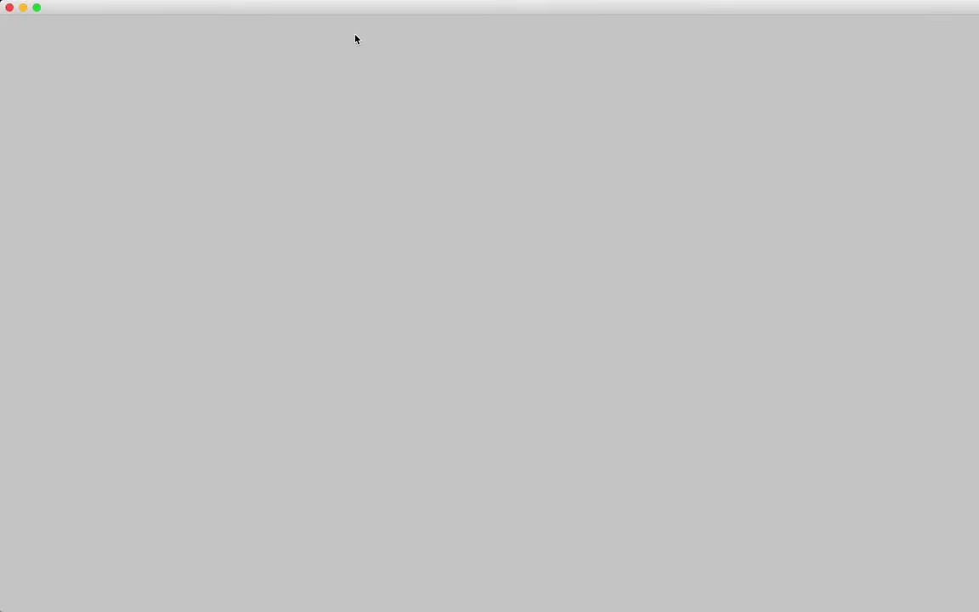
drag(342, 10, 342, 243)
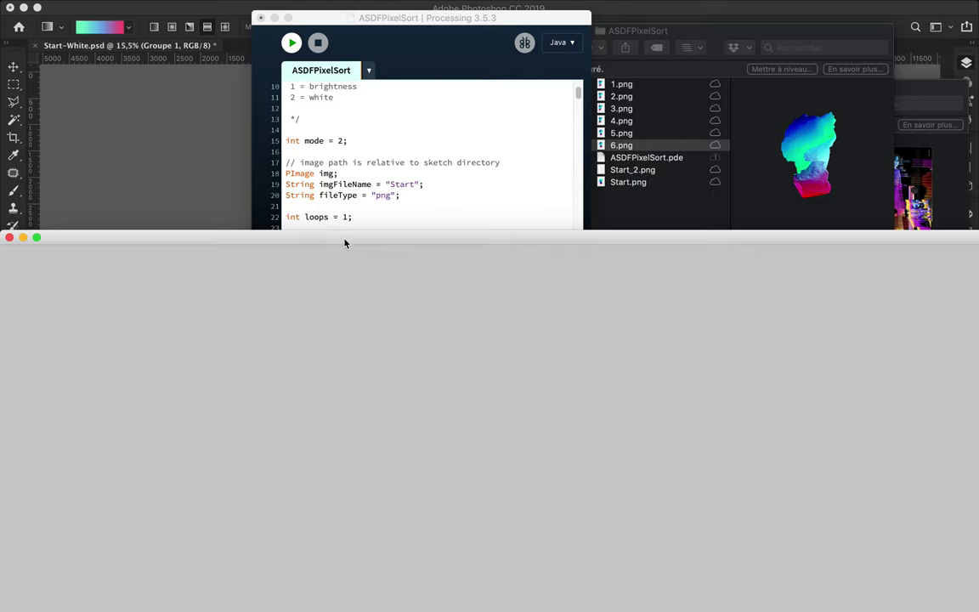
click(632, 170)
click(648, 169)
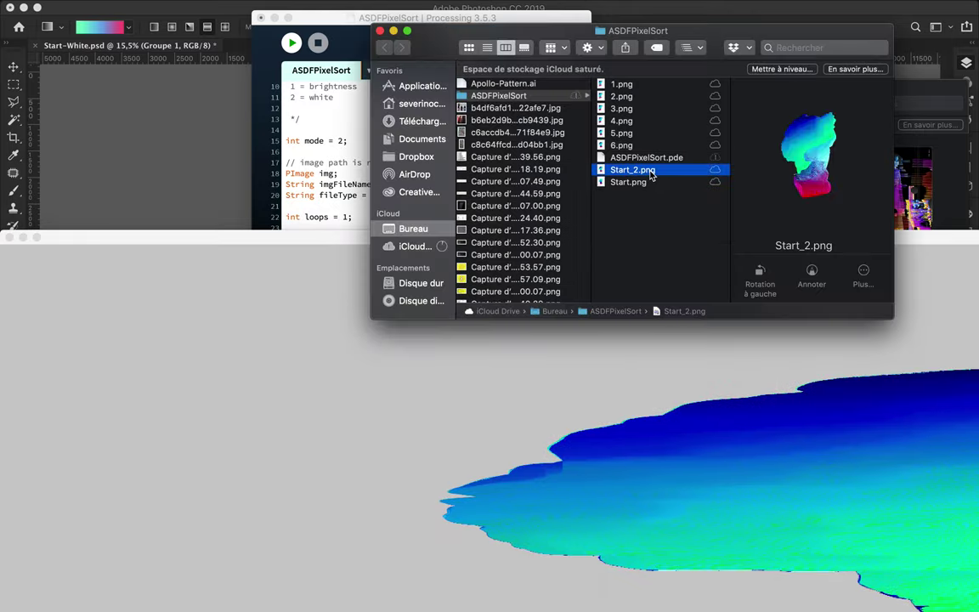
text(7)
key(Return)
Change brightnessValue to 10, rerun the sketch and preview the new Start_2.png
double_click(395, 261)
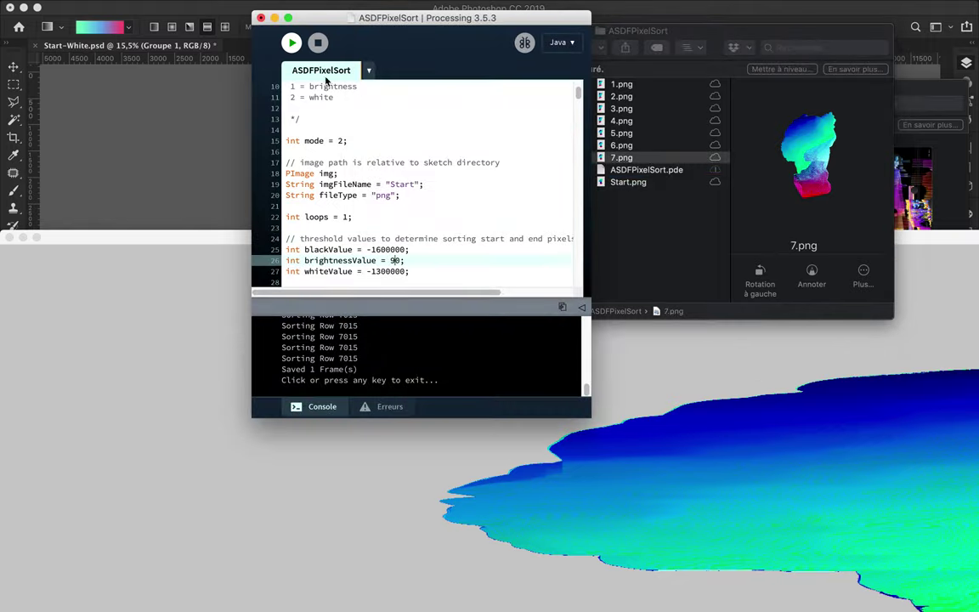
key(super+r)
mouse_move(328, 13)
mouse_down()
mouse_move(334, 222)
mouse_move(326, 247)
mouse_up()
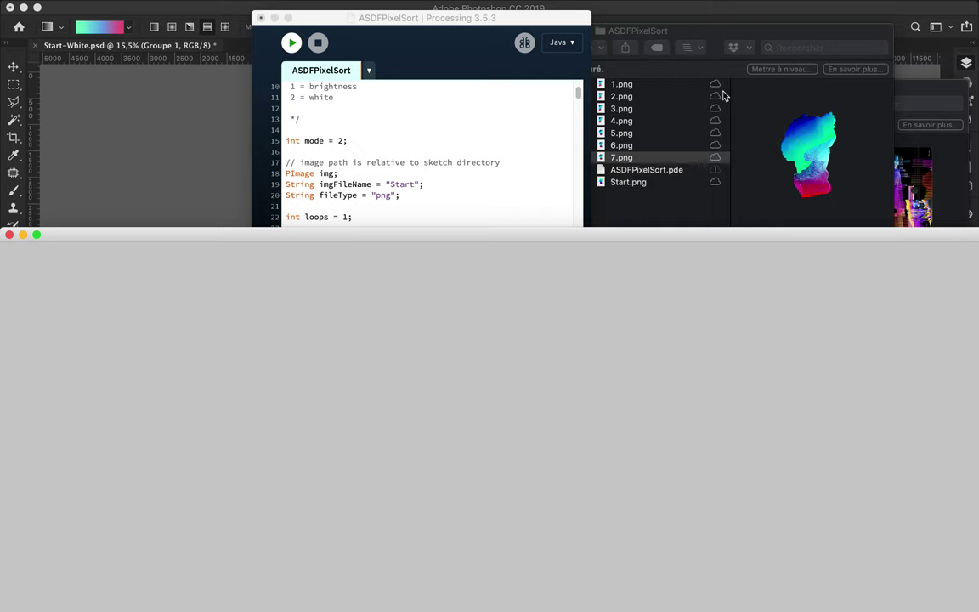
click(651, 182)
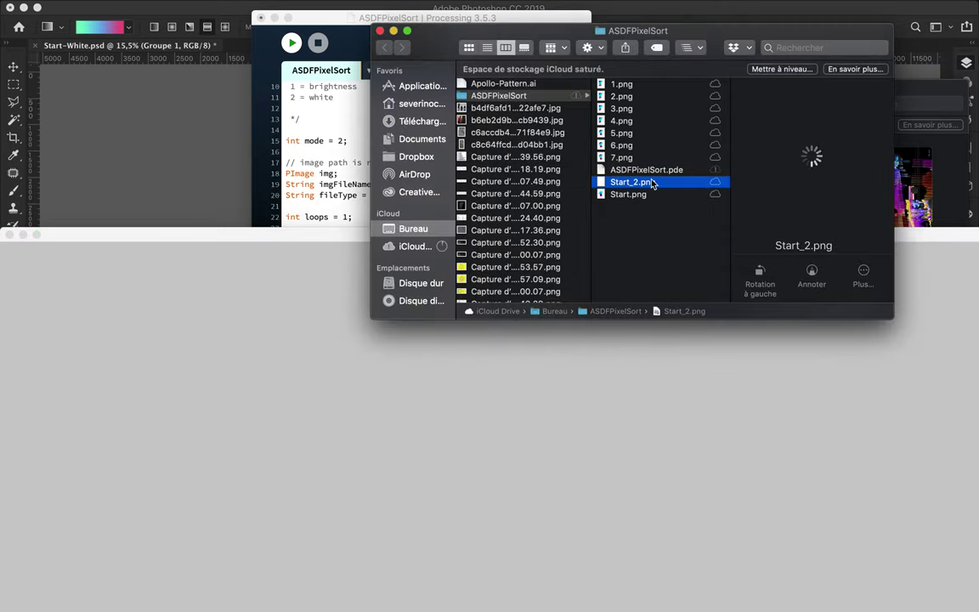
click(652, 182)
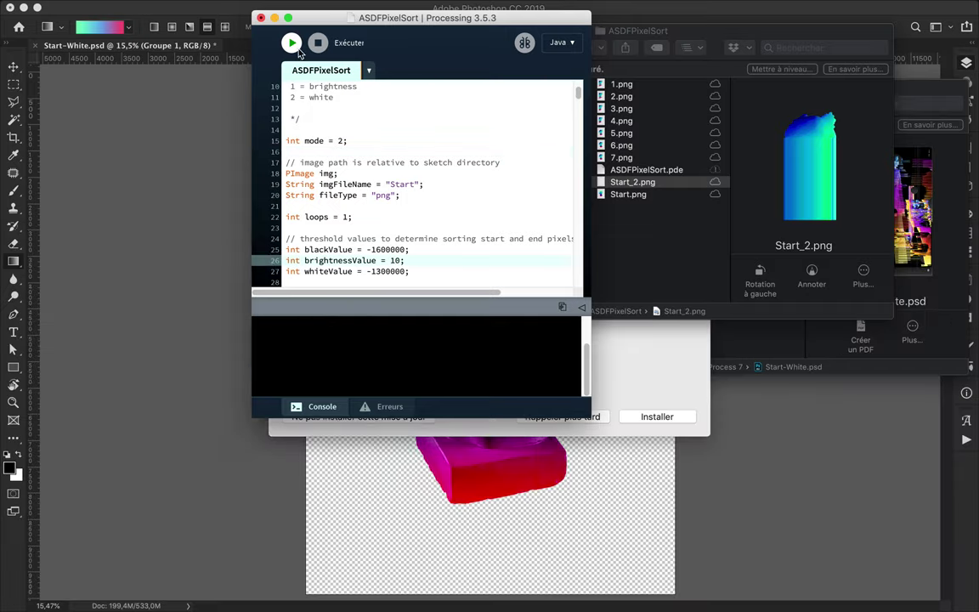
click(646, 183)
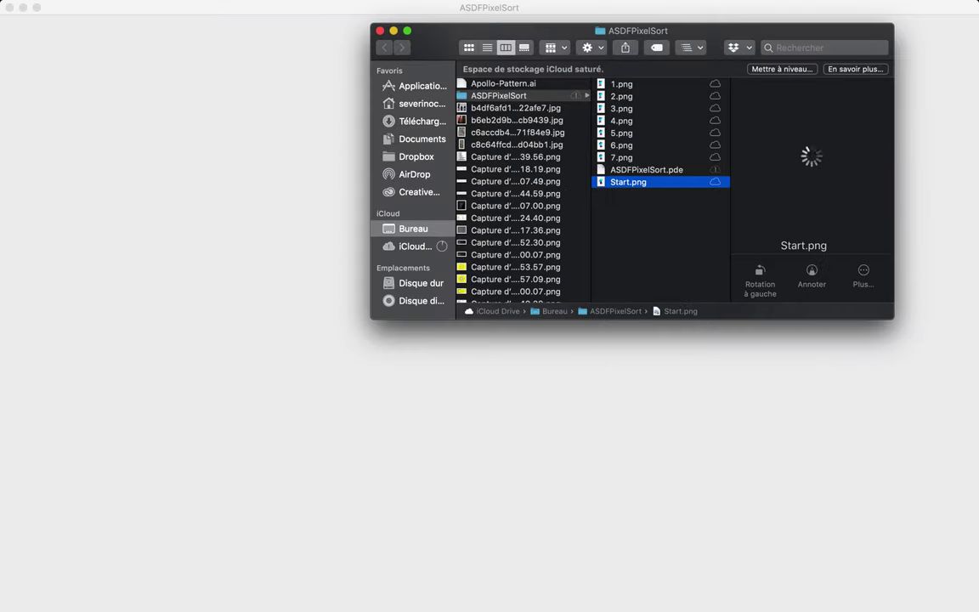
drag(92, 9, 92, 151)
click(396, 24)
key(super+r)
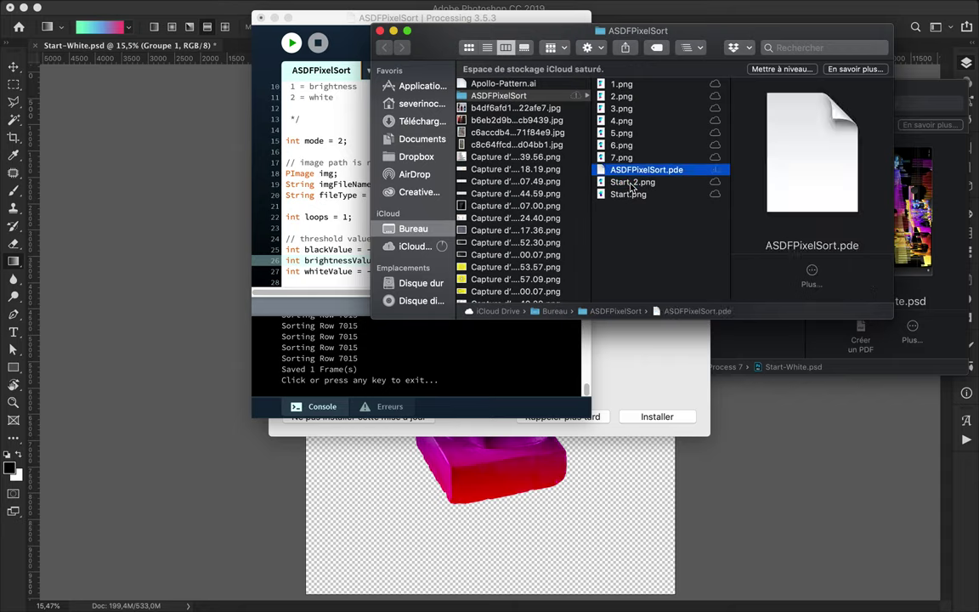
click(340, 242)
Change brightnessValue from 10 to 220, rerun, and Quick Look the streaked Start_2.png
scroll(347, 211, down, 2)
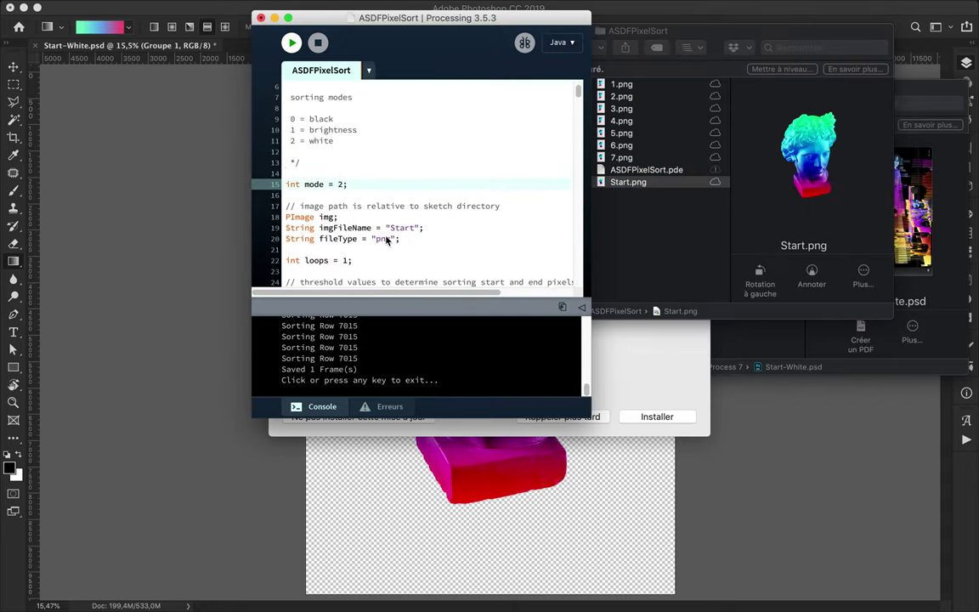
scroll(347, 211, down, 3)
click(399, 207)
click(405, 228)
double_click(395, 218)
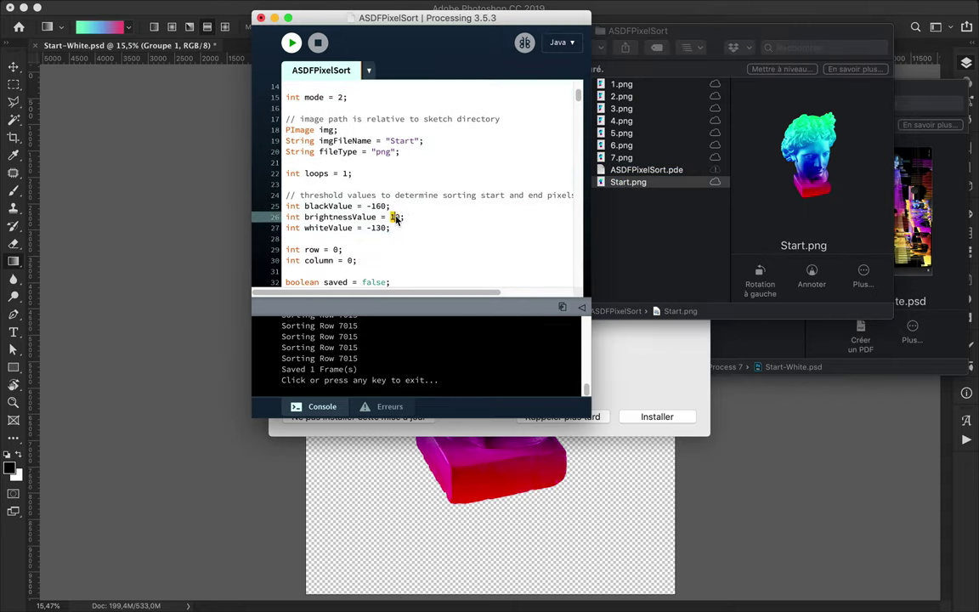
text(20)
click(291, 42)
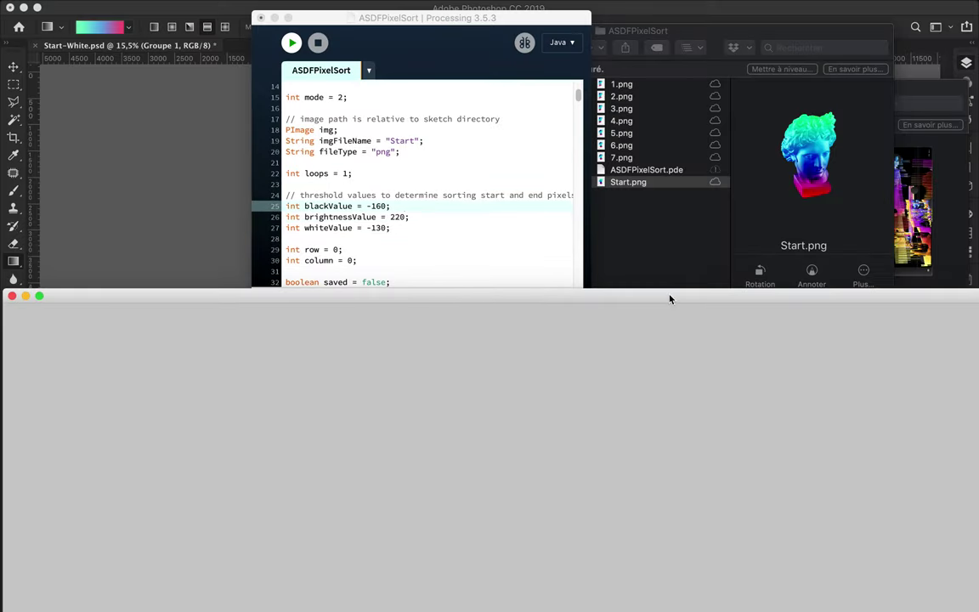
click(651, 184)
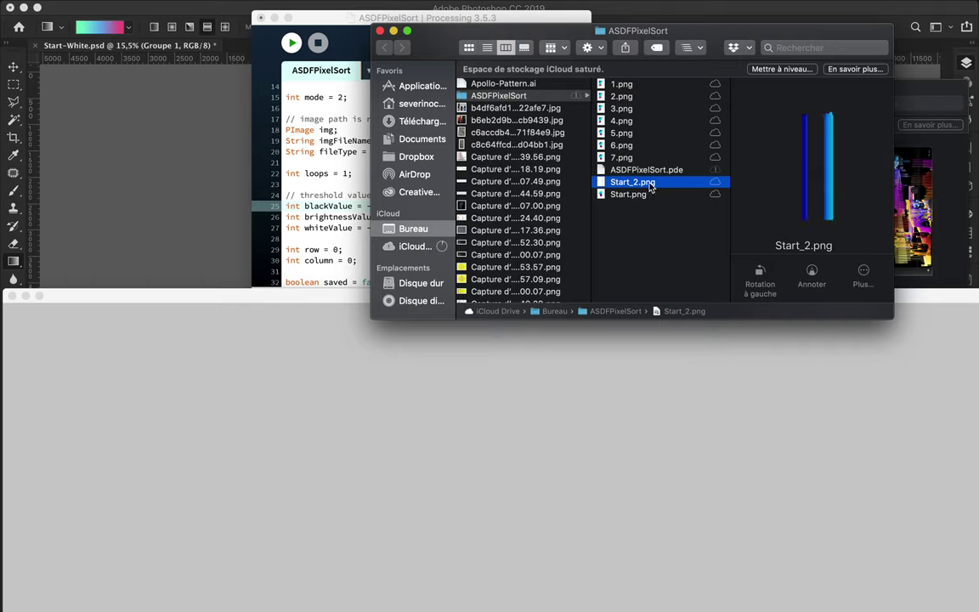
key(space)
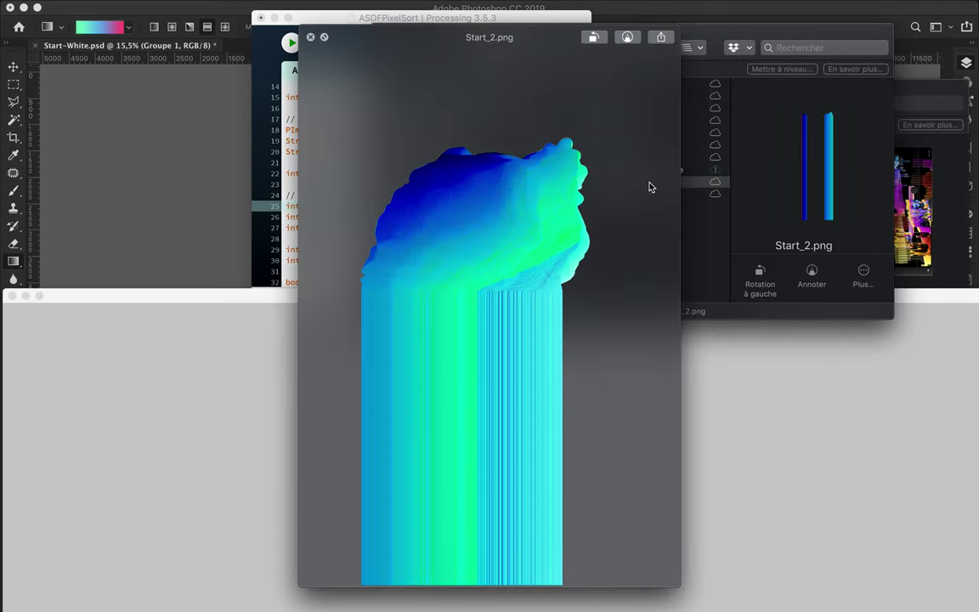
key(space)
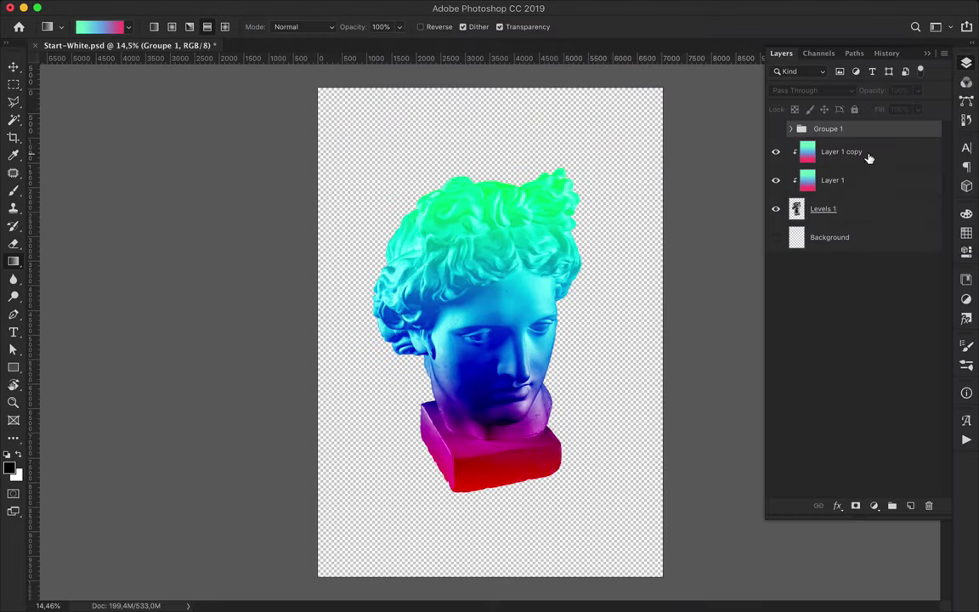
Set the gradient copy to Normal blending and give it a square Wave with amplitude 998–999
click(811, 41)
key(v)
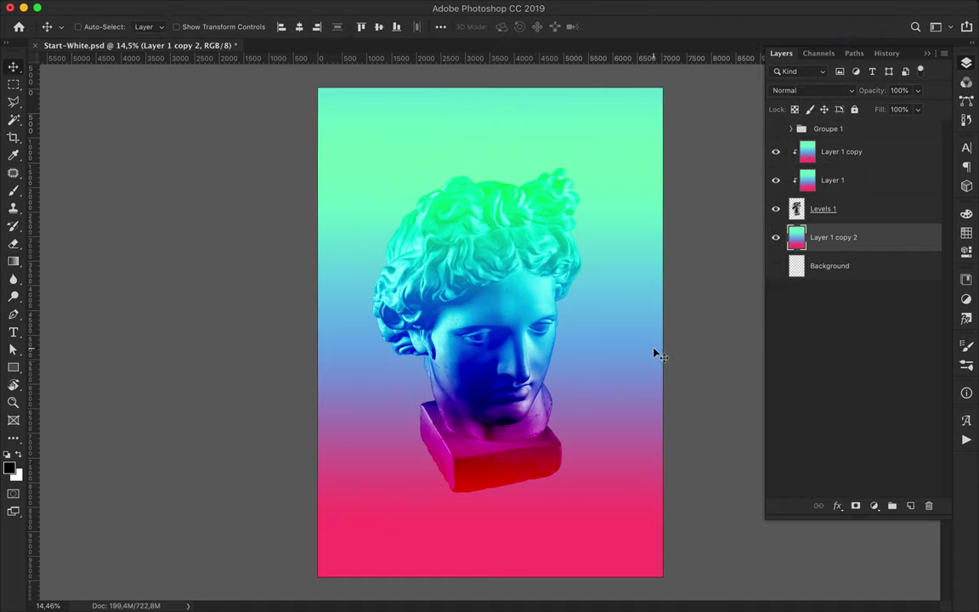
click(302, 7)
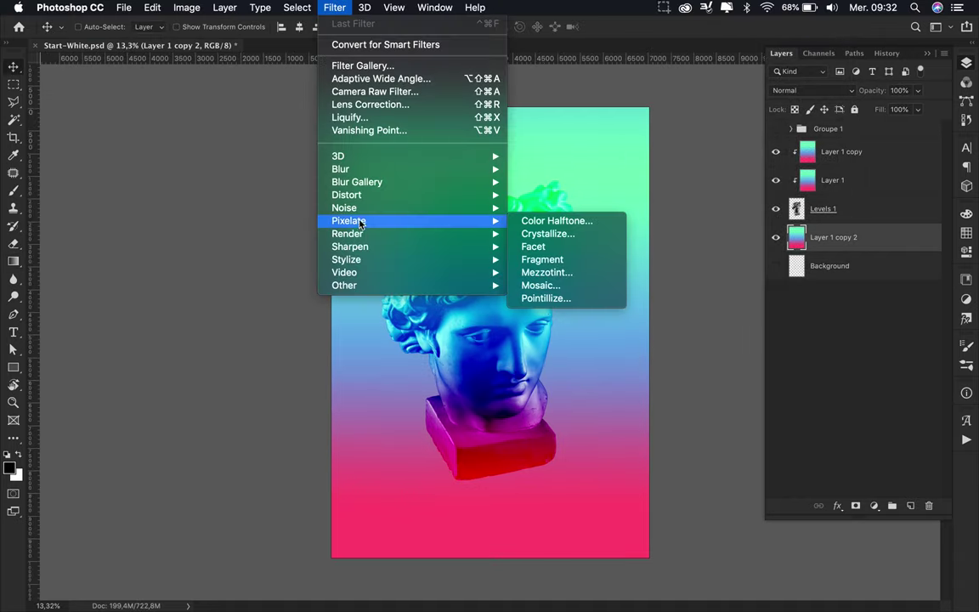
click(543, 284)
click(796, 181)
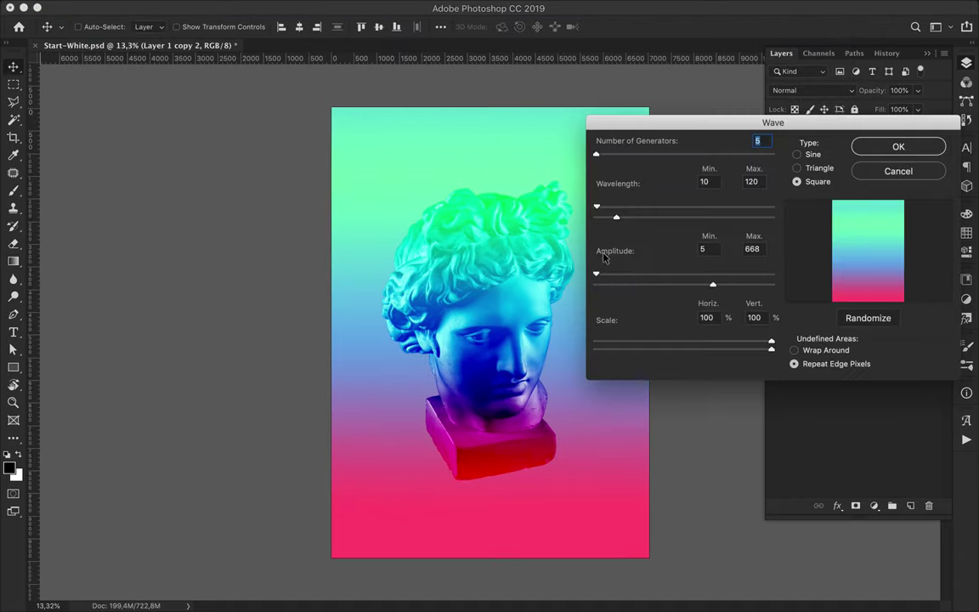
drag(633, 284, 771, 284)
drag(595, 274, 771, 274)
mouse_move(616, 218)
mouse_down()
mouse_move(718, 218)
mouse_move(657, 205)
mouse_up()
Set the Wave wavelengths to 397/849 and vertical scale to 47%, then apply it
drag(717, 217, 744, 218)
mouse_move(618, 155)
mouse_down()
mouse_move(585, 161)
mouse_move(596, 164)
mouse_up()
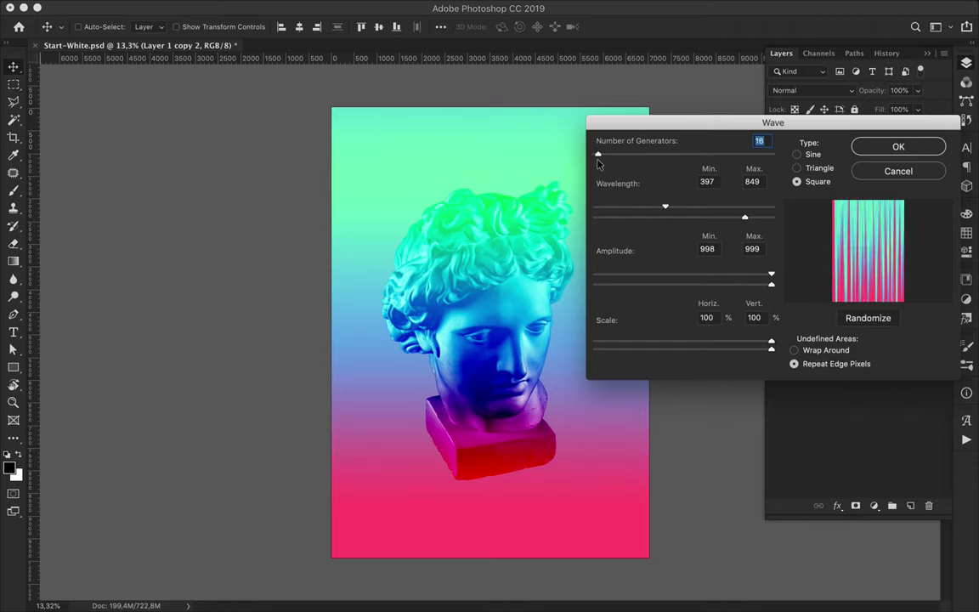
drag(771, 350, 677, 349)
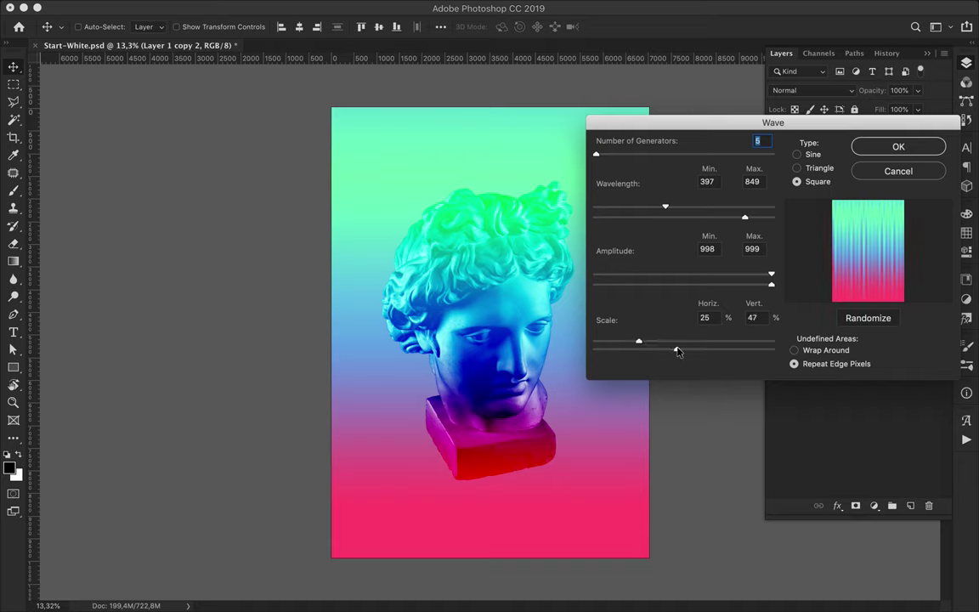
click(896, 147)
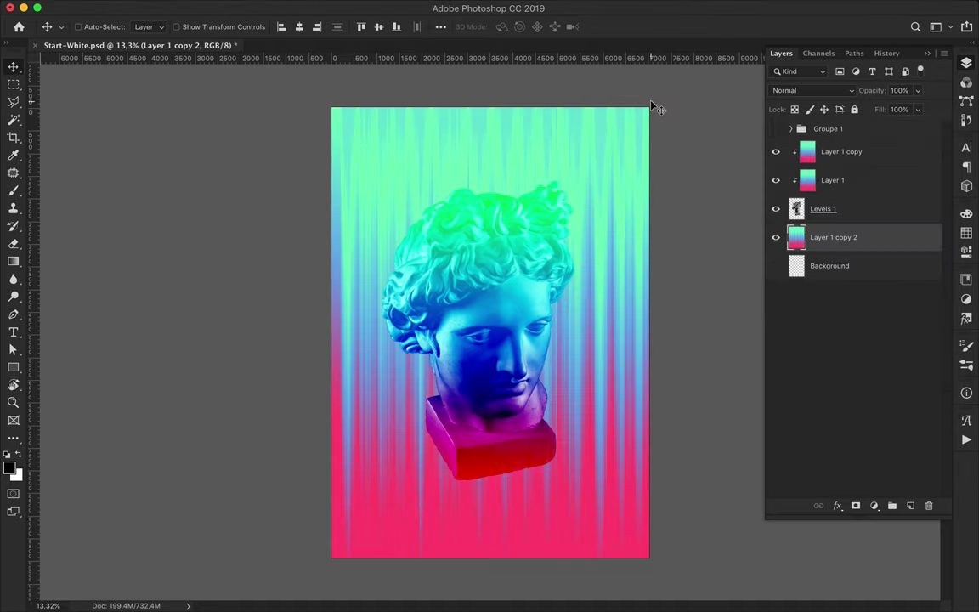
click(124, 7)
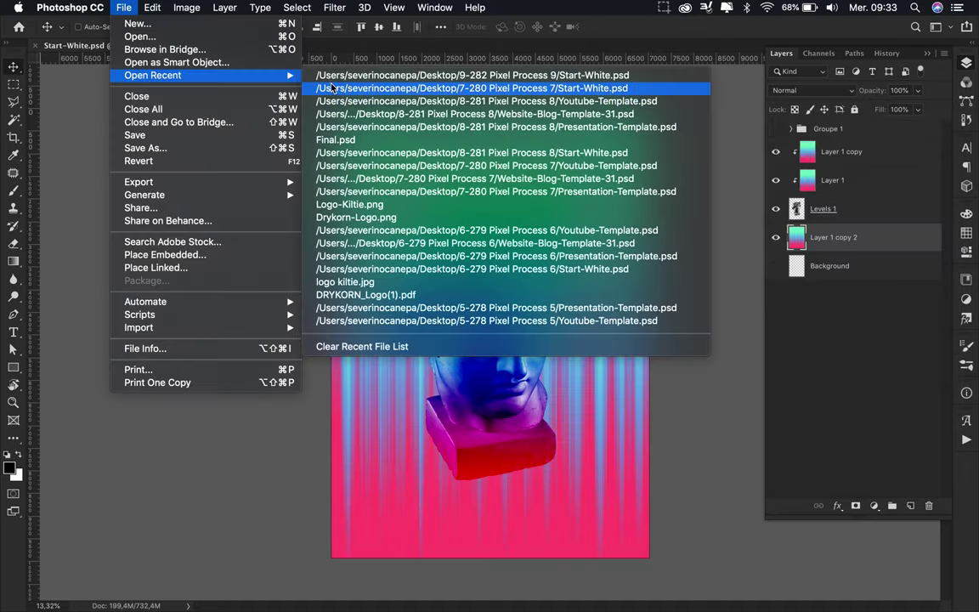
Quick-export the poster as Start.png
mouse_move(138, 182)
click(367, 187)
text(Start.png)
key(Return)
click(394, 587)
Edit the sketch's threshold values and run it on the newly exported Start image
click(563, 586)
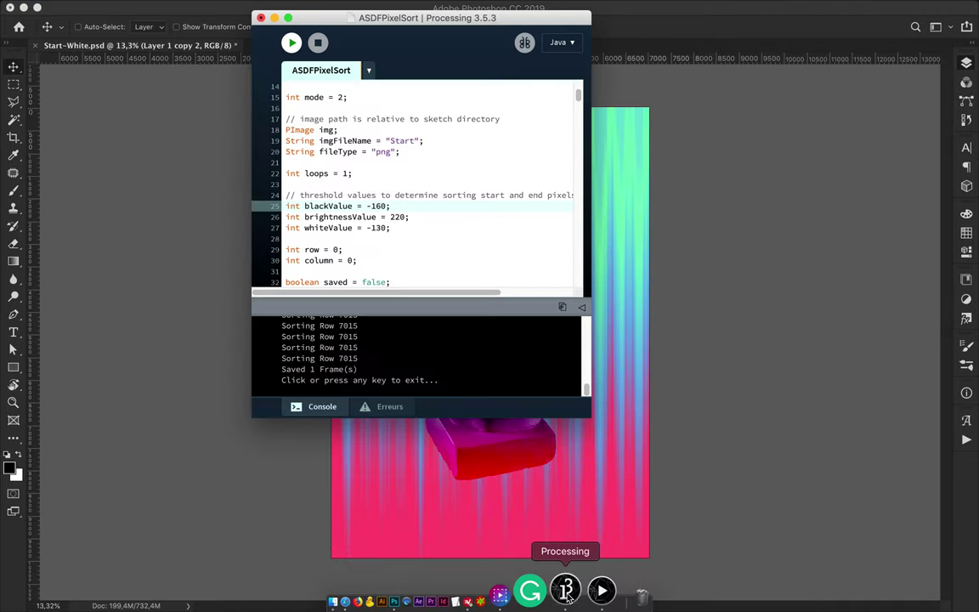
click(481, 225)
text(0000)
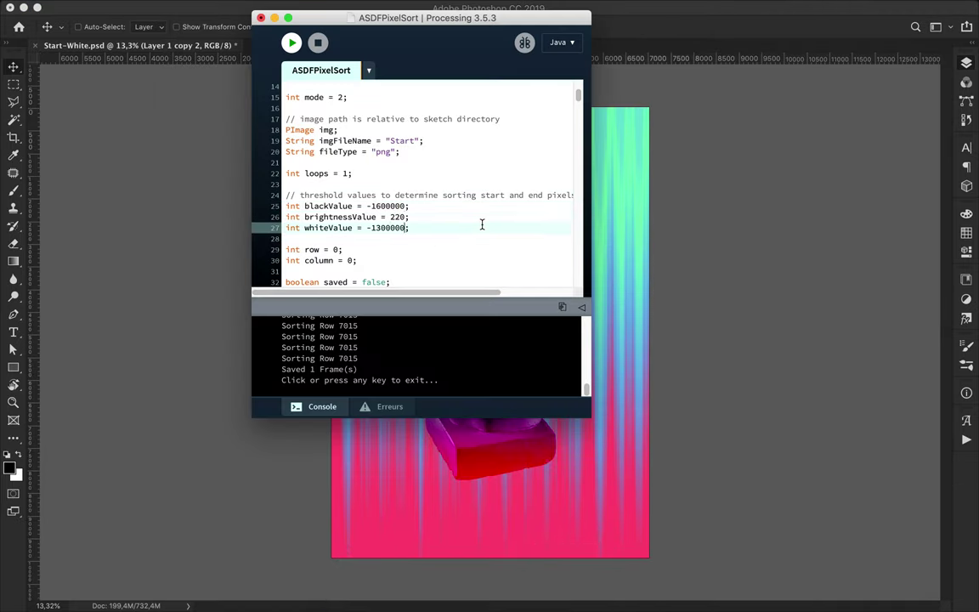
double_click(404, 217)
scroll(366, 175, up, 3)
text(1)
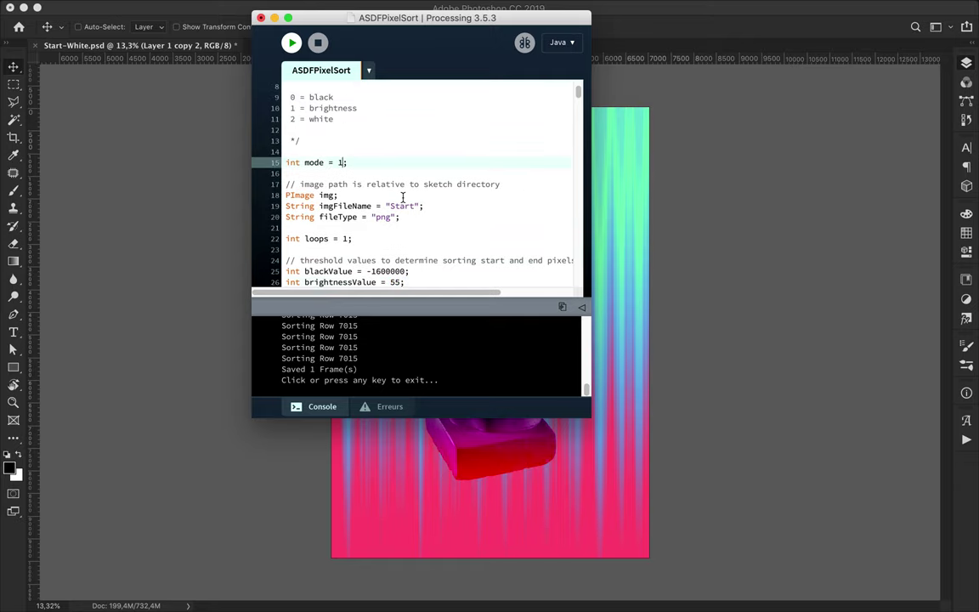
click(292, 42)
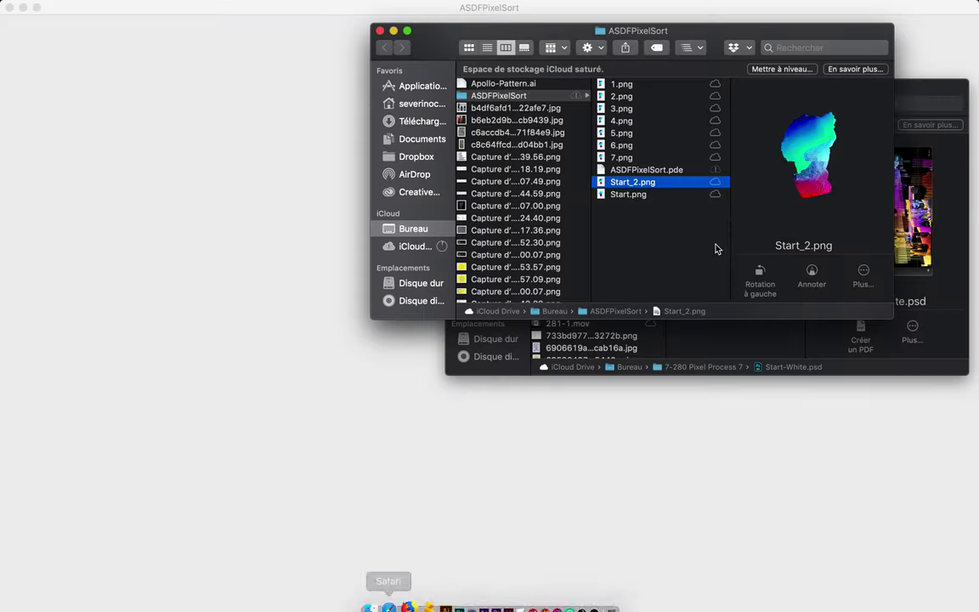
Rename the Start_2.png output to 8.png and delete the unwanted Start_1.png
click(644, 194)
click(641, 185)
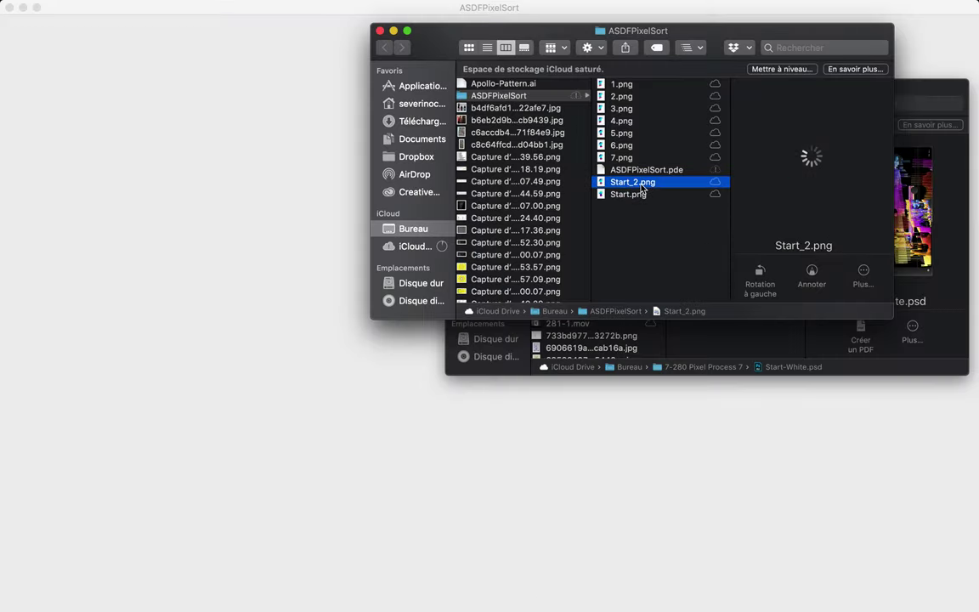
key(Return)
text(8)
key(Return)
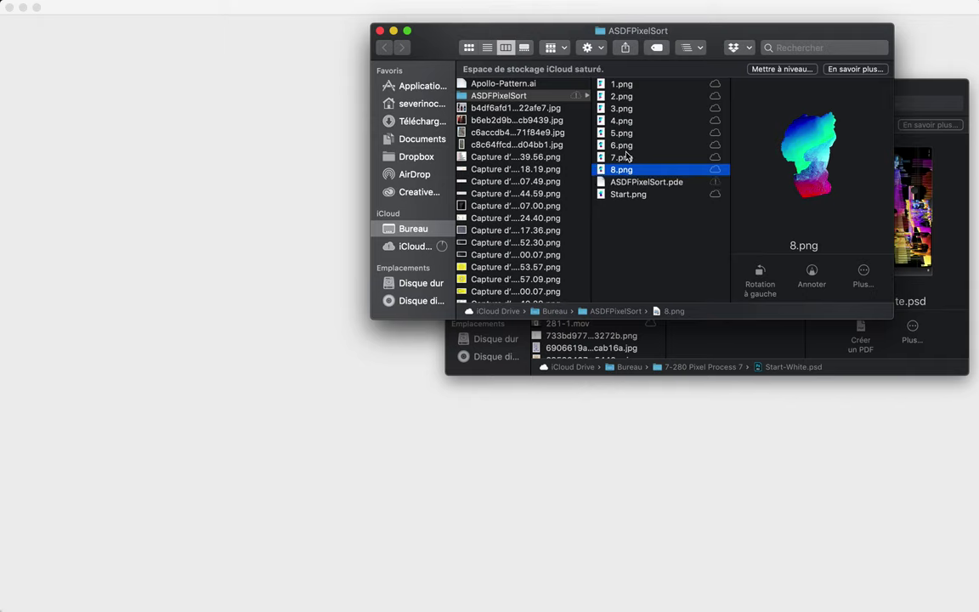
drag(789, 34, 848, 79)
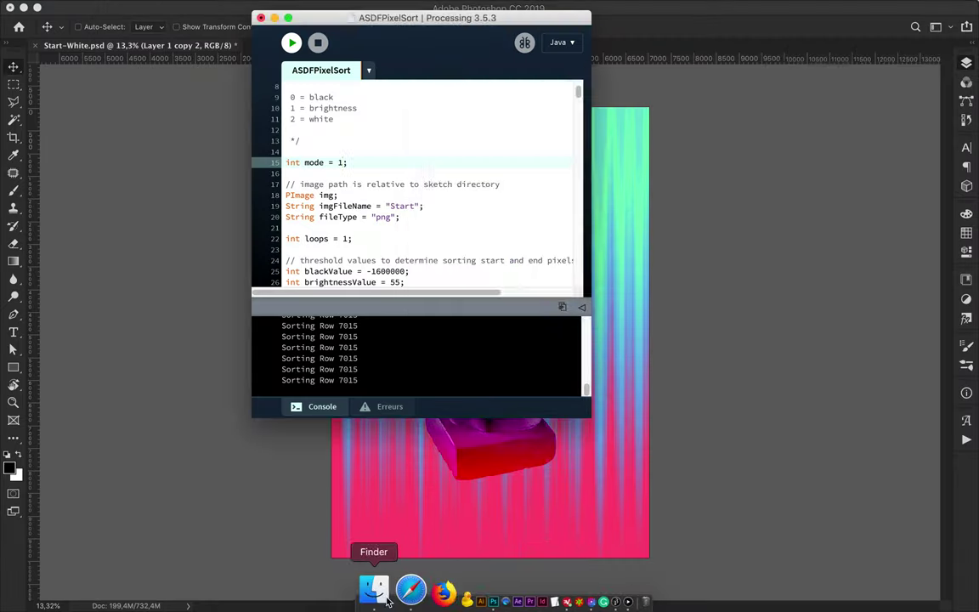
click(386, 598)
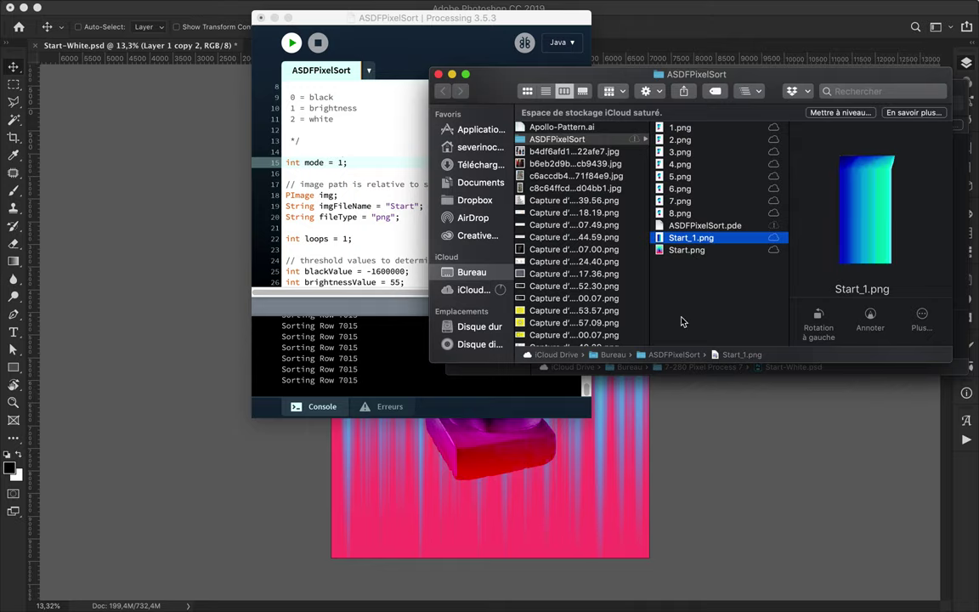
key(super+BackSpace)
Rerun the sketch and preview the freshly saved Start_1.png
click(292, 42)
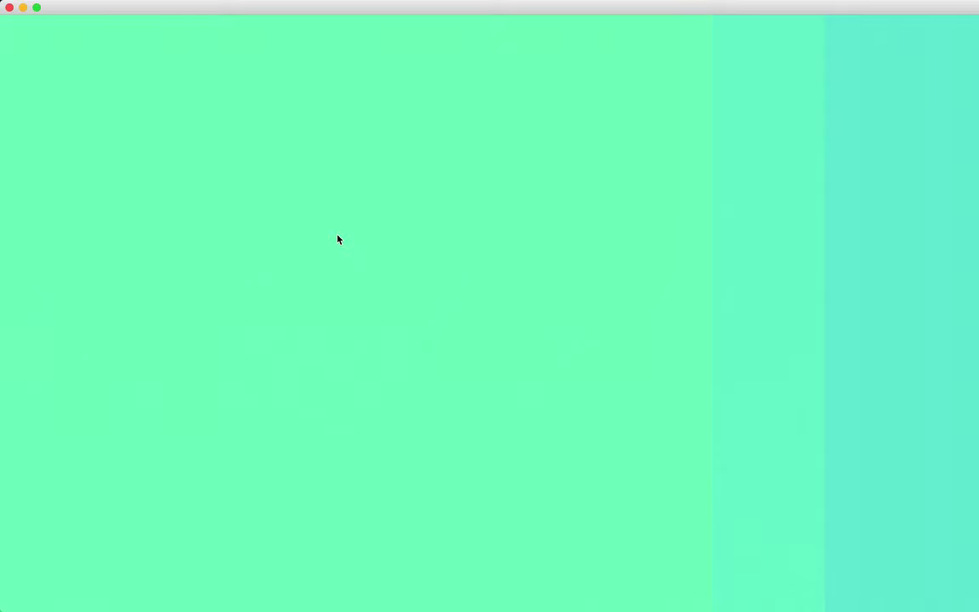
drag(258, 7, 259, 328)
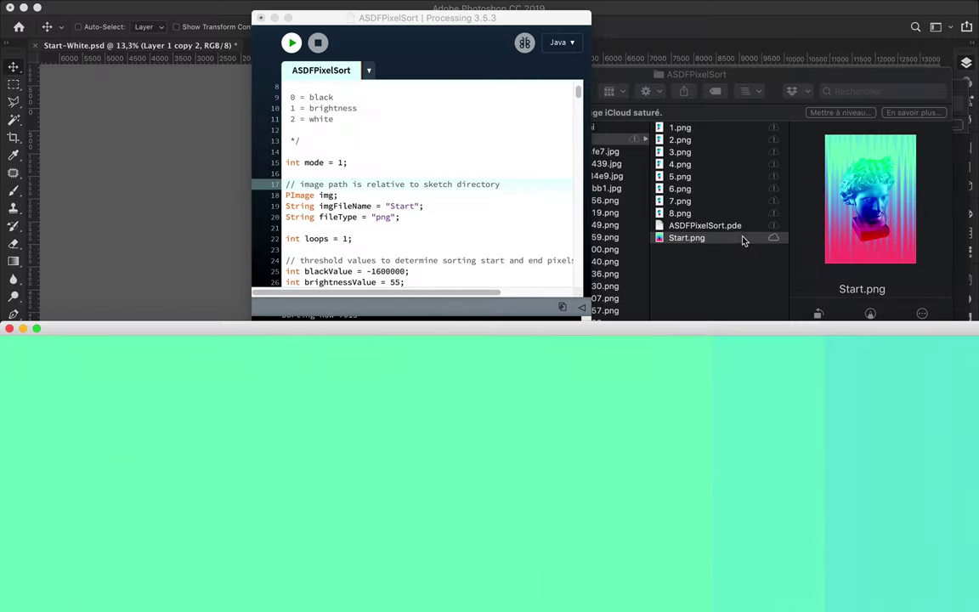
click(686, 239)
key(space)
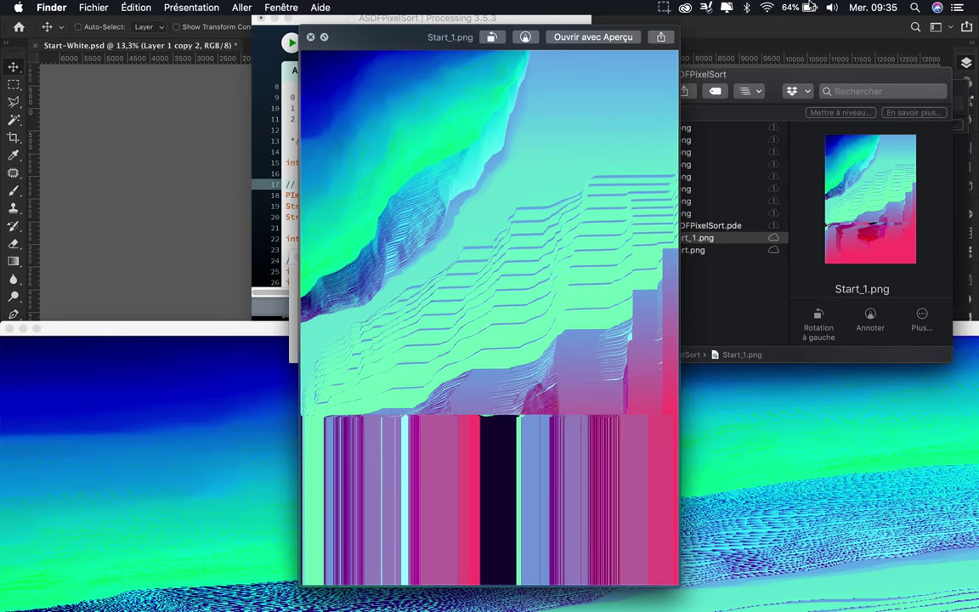
click(311, 38)
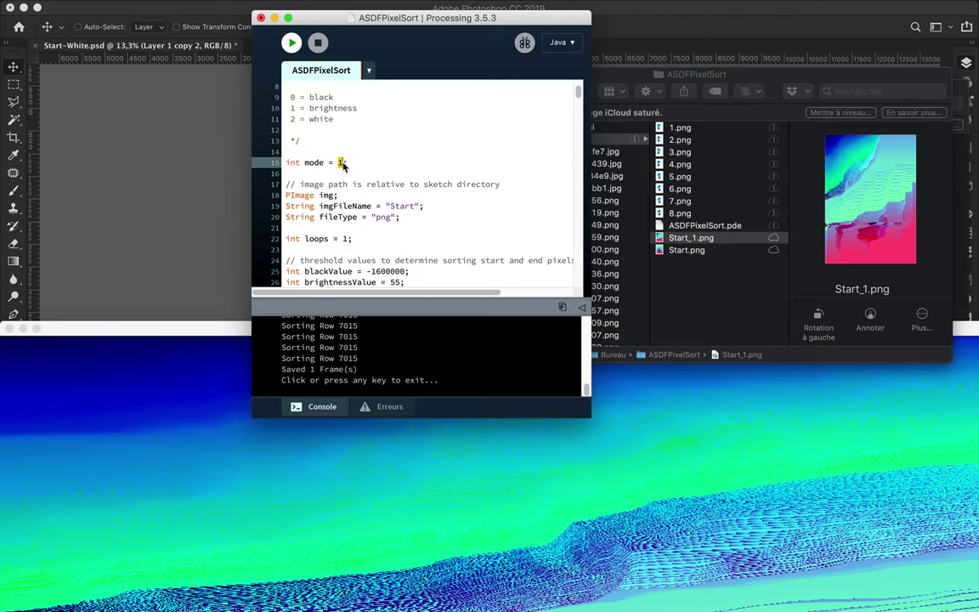
click(8, 328)
Rename Start_1.png to 9.png and rerun the sketch
click(691, 238)
key(Return)
text(9)
key(Return)
click(292, 43)
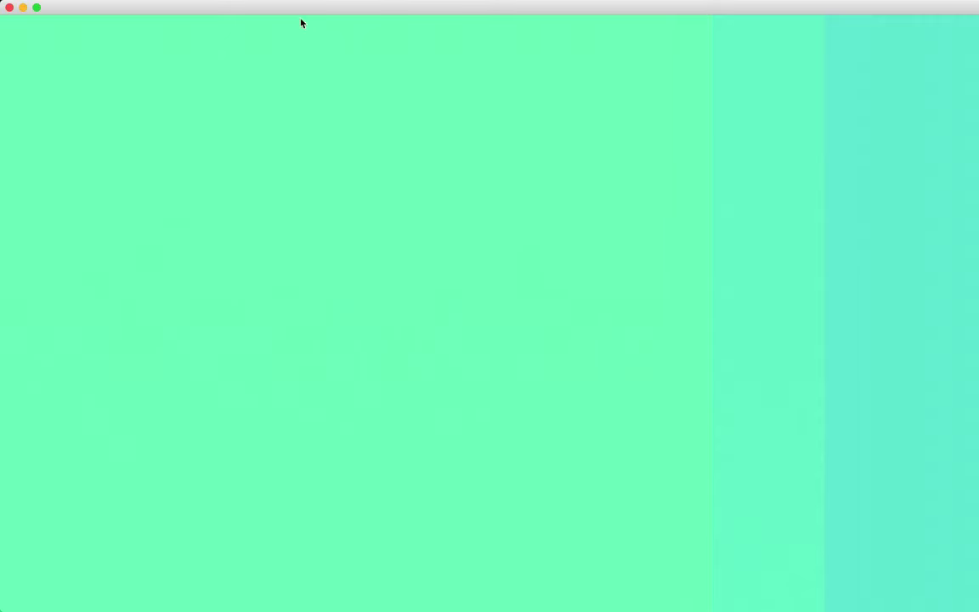
drag(302, 11, 306, 313)
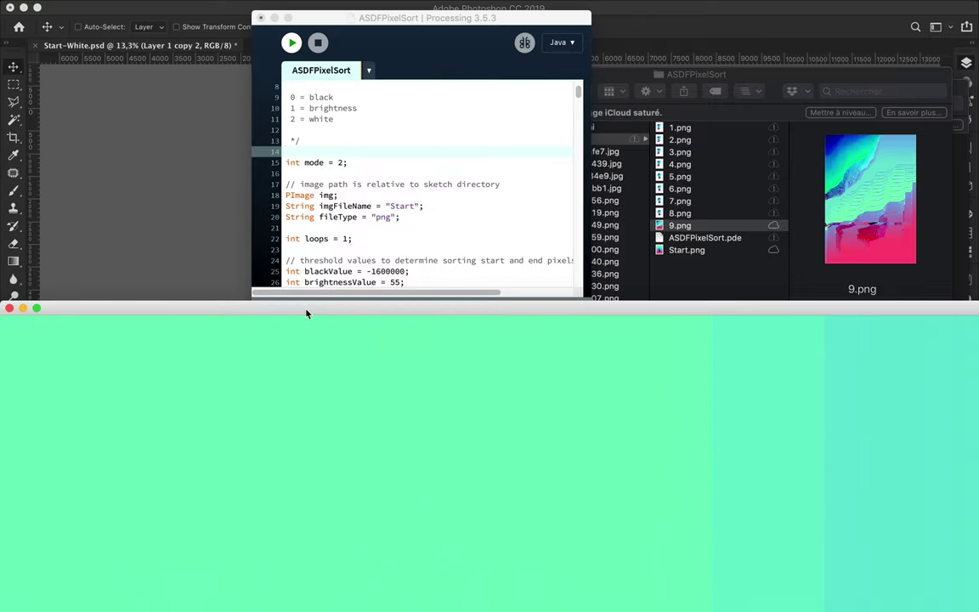
Edit the blackValue threshold toward -160 and check the newest output files
scroll(408, 187, down, 3)
double_click(395, 174)
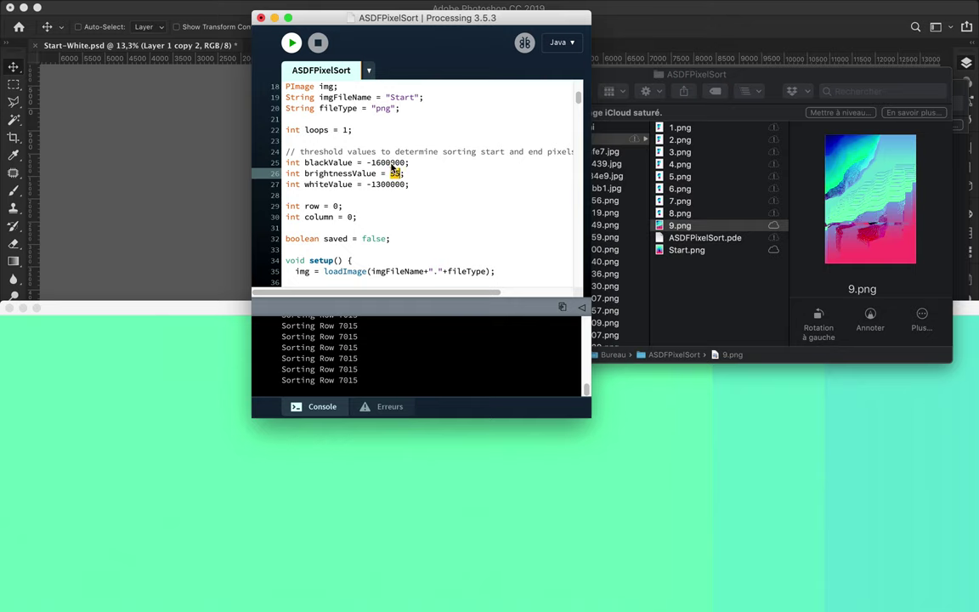
click(403, 162)
key(BackSpace)
key(BackSpace)
key(BackSpace)
click(679, 225)
click(691, 250)
click(684, 226)
click(691, 250)
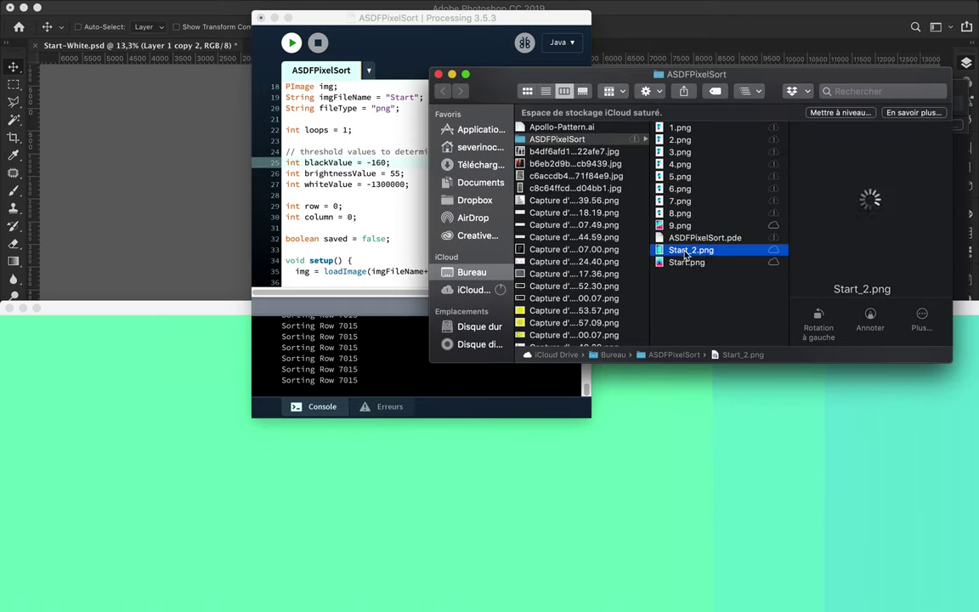
Rerun the sketch with blackValue -160 and compare the new Start_2.png with Start.png
click(24, 304)
click(291, 42)
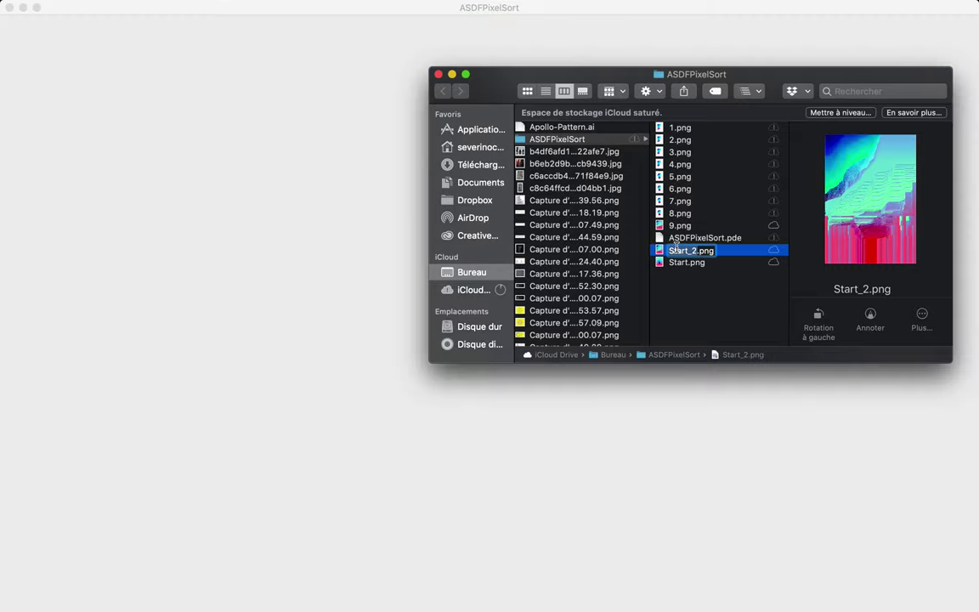
click(354, 11)
mouse_move(354, 12)
mouse_down()
mouse_move(355, 123)
mouse_move(350, 12)
mouse_up()
drag(492, 83, 489, 17)
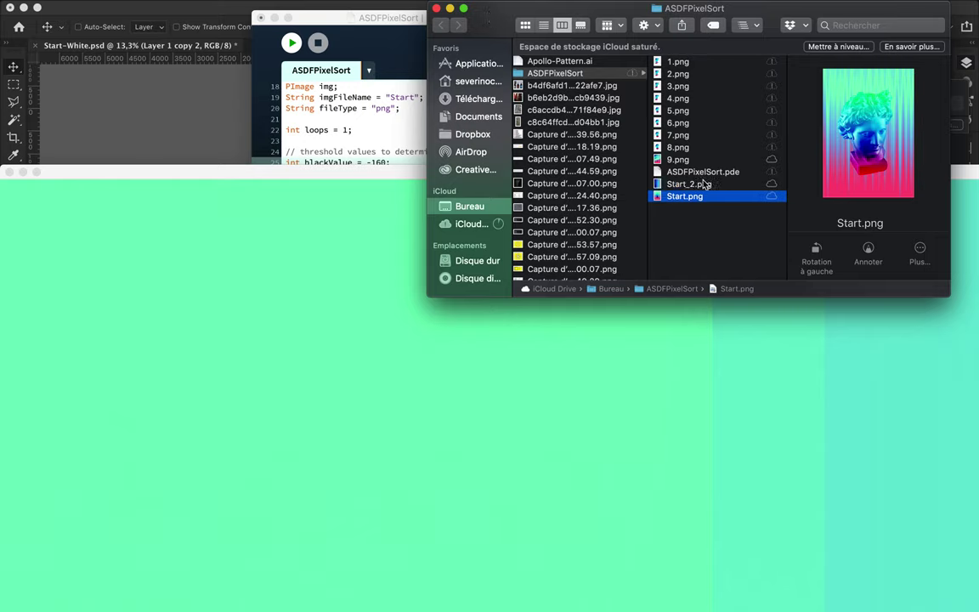
click(704, 183)
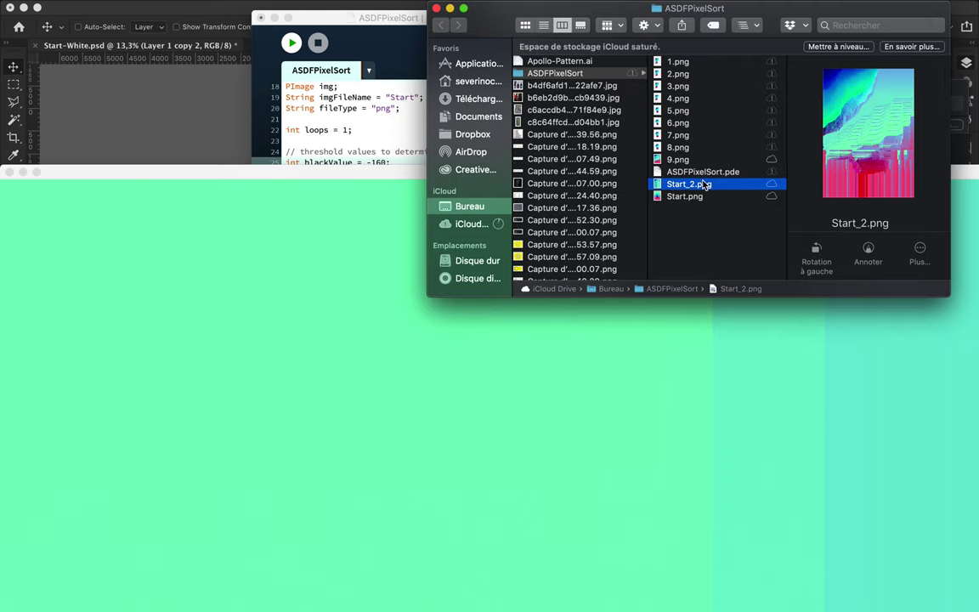
click(702, 196)
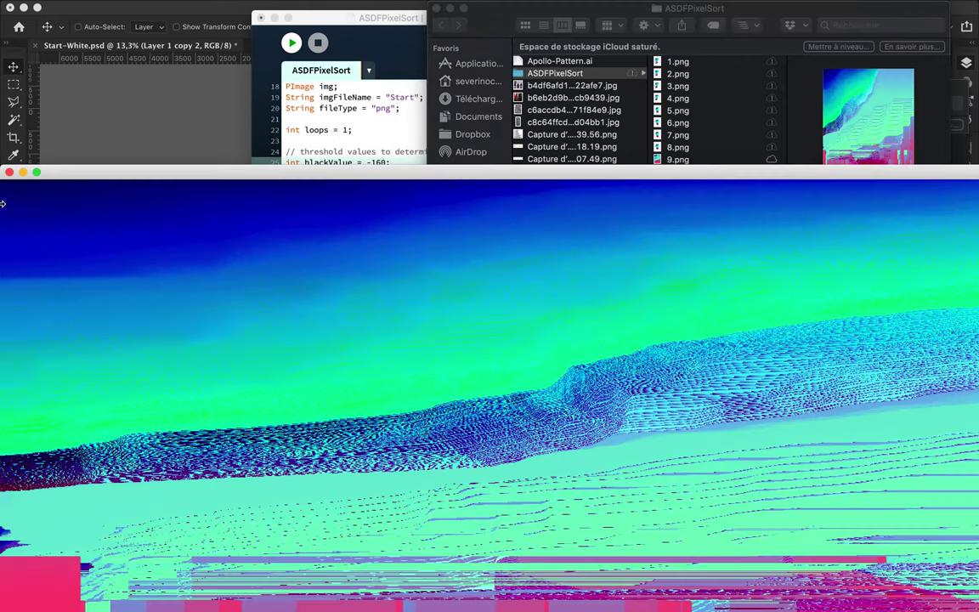
click(3, 203)
key(Return)
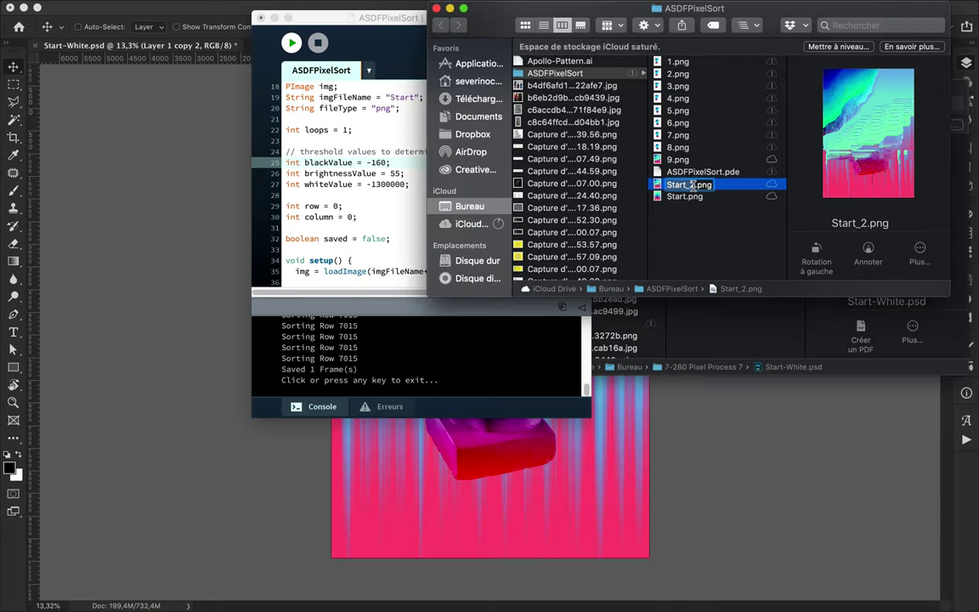
Rename the output to 10.png and run the sketch in brightness mode
text(10)
key(Return)
click(574, 589)
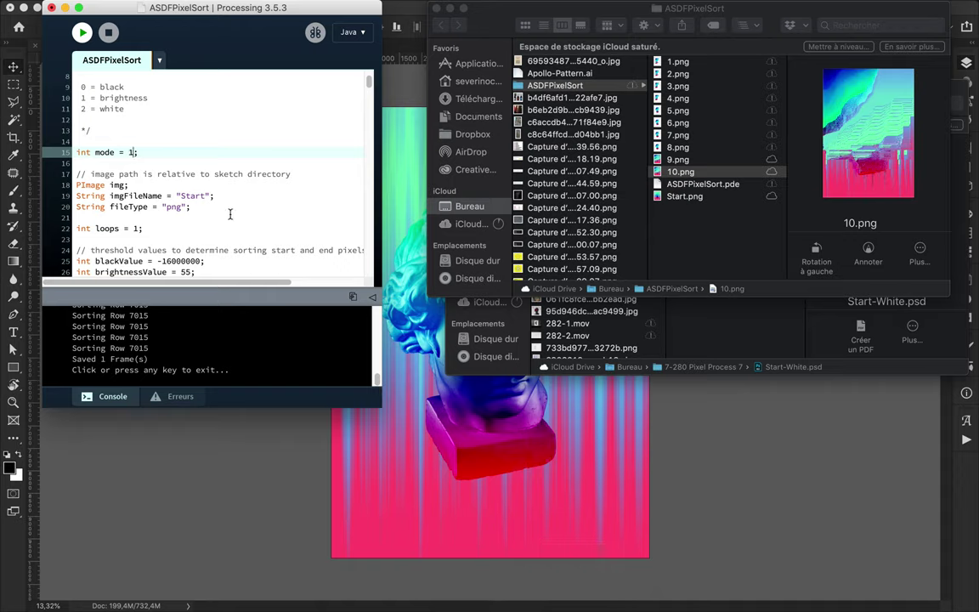
key(super+r)
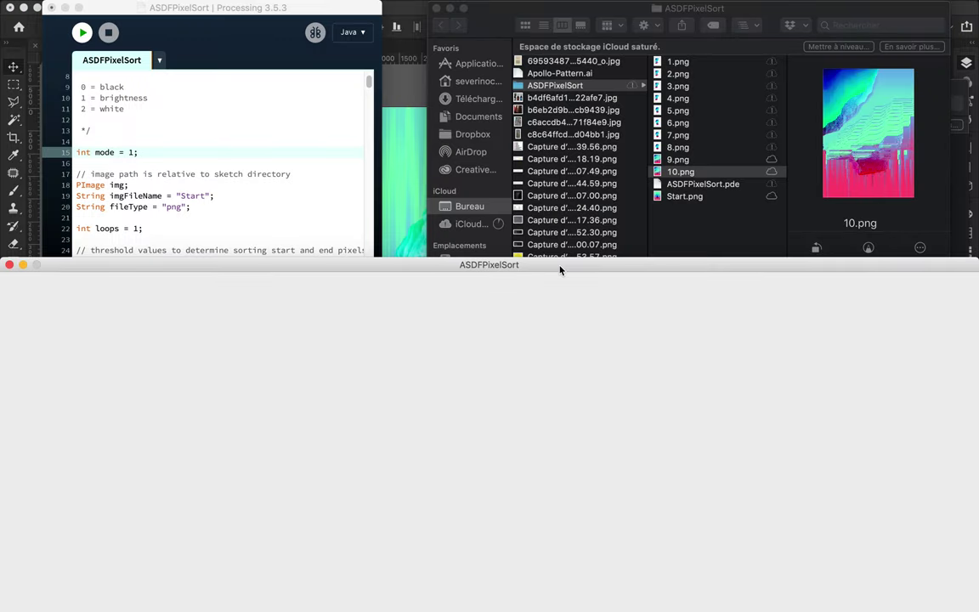
drag(562, 269, 546, 12)
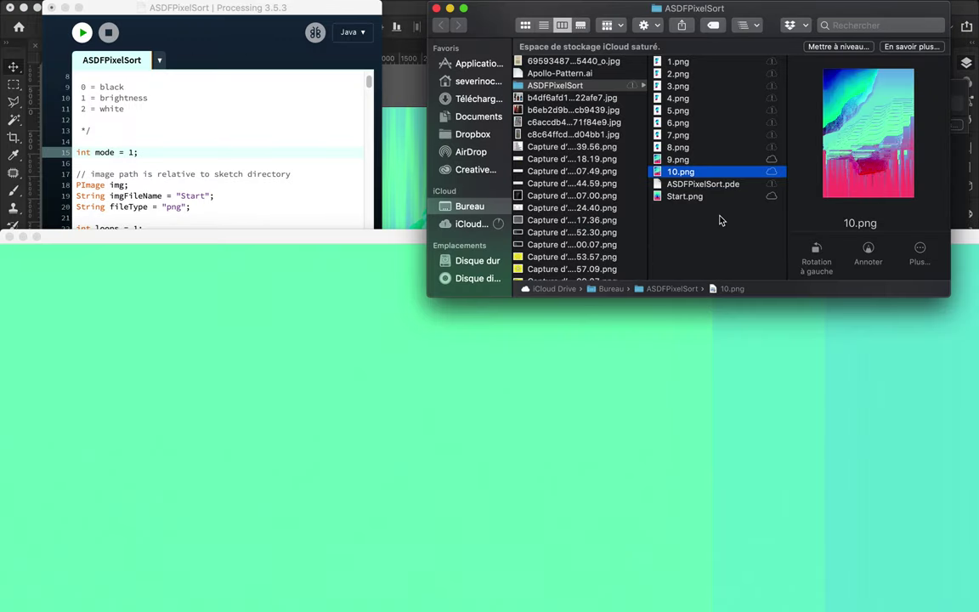
click(690, 197)
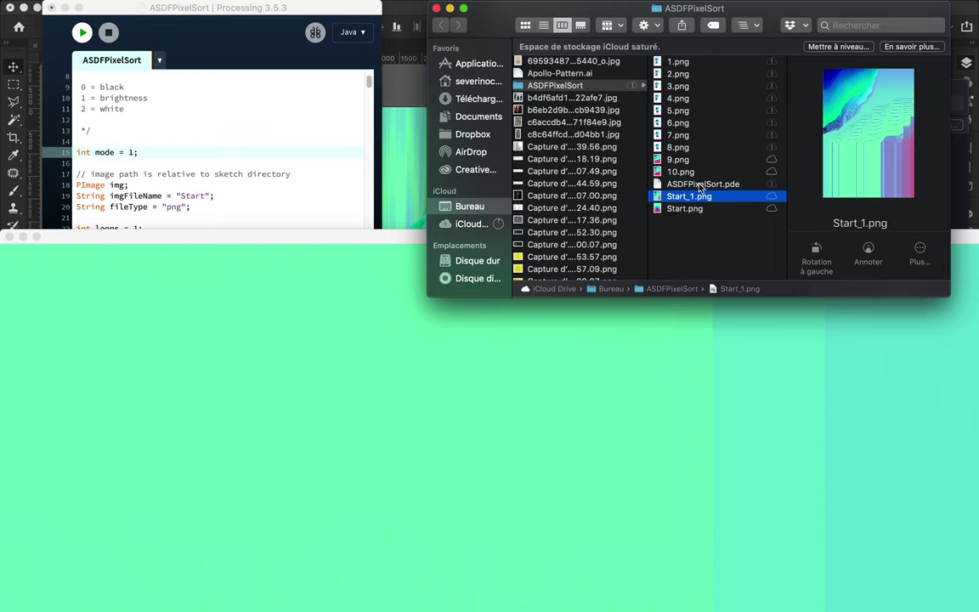
click(680, 172)
Adjust the black threshold and rerun the sketch, dismissing the fullscreen warning
scroll(255, 187, down, 2)
click(198, 218)
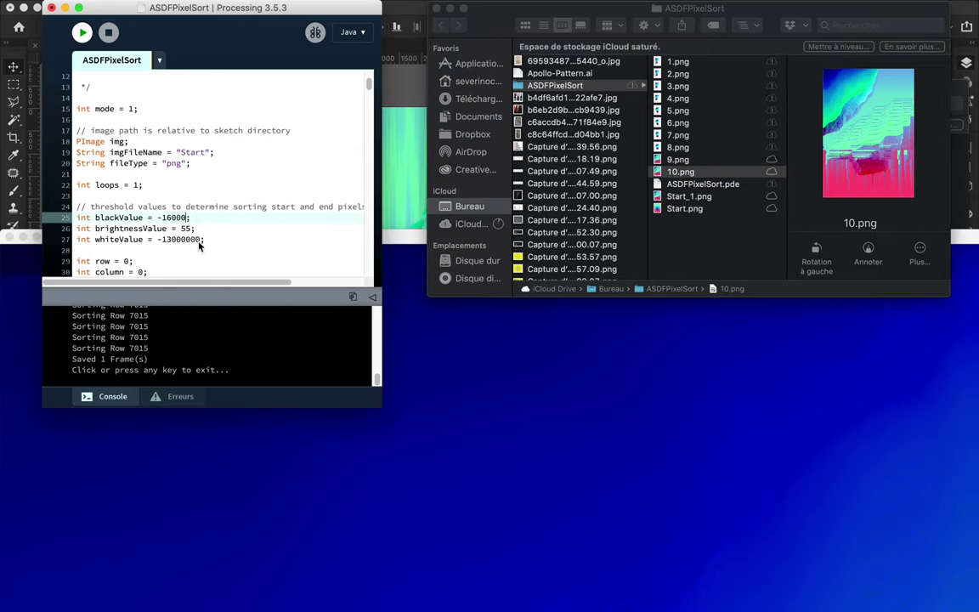
key(super+r)
key(Return)
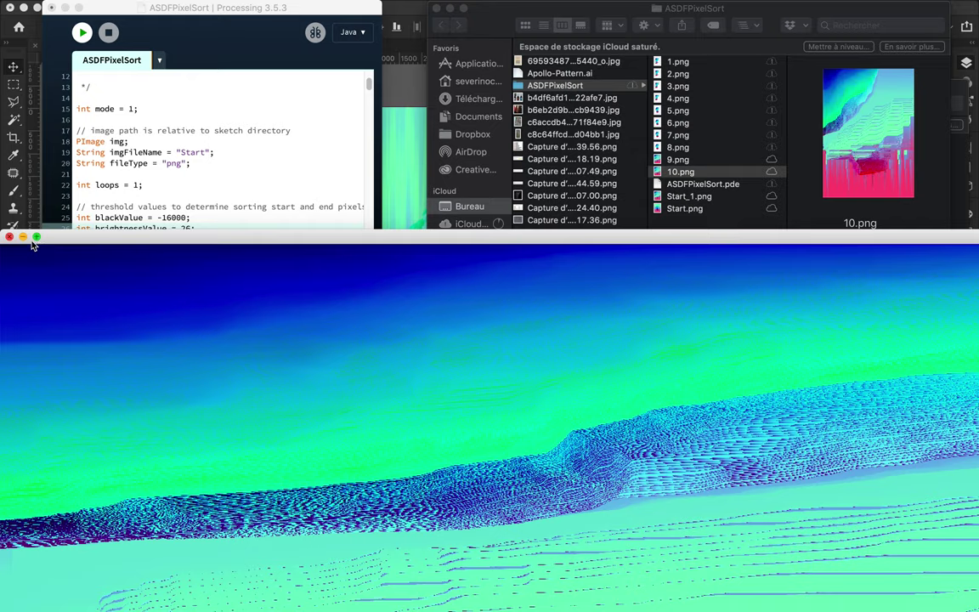
click(37, 247)
scroll(212, 170, down, 7)
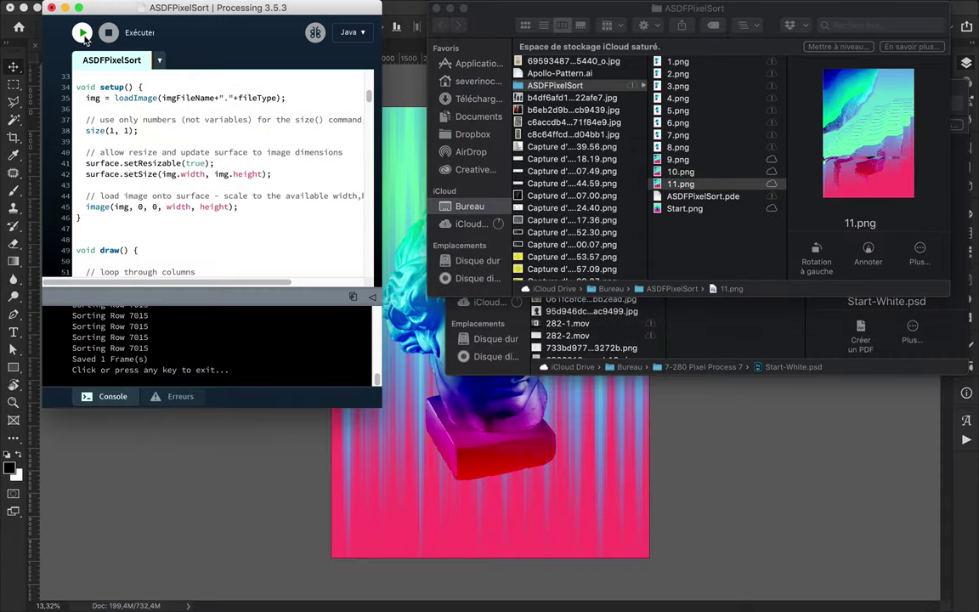
key(super+r)
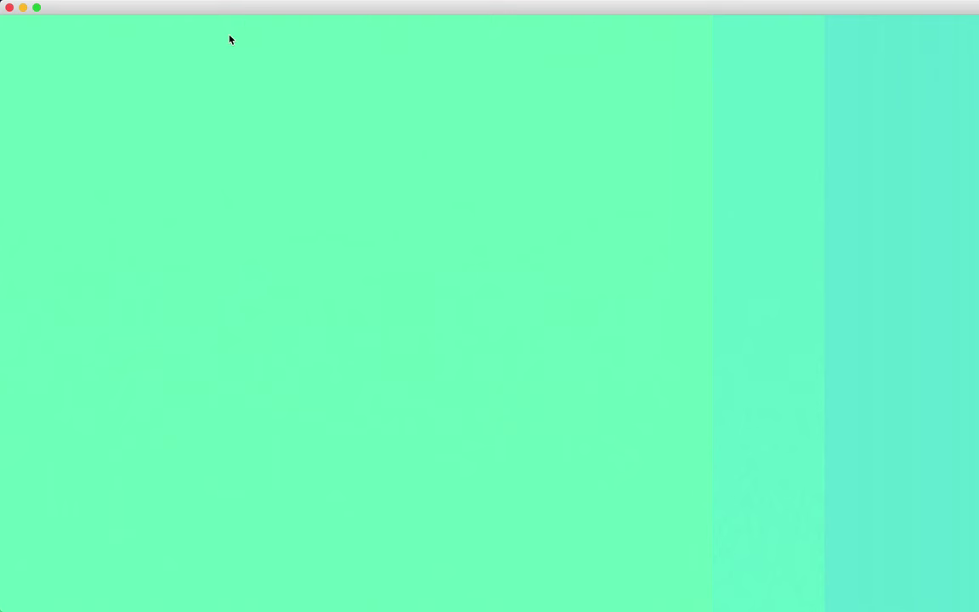
drag(253, 13, 264, 337)
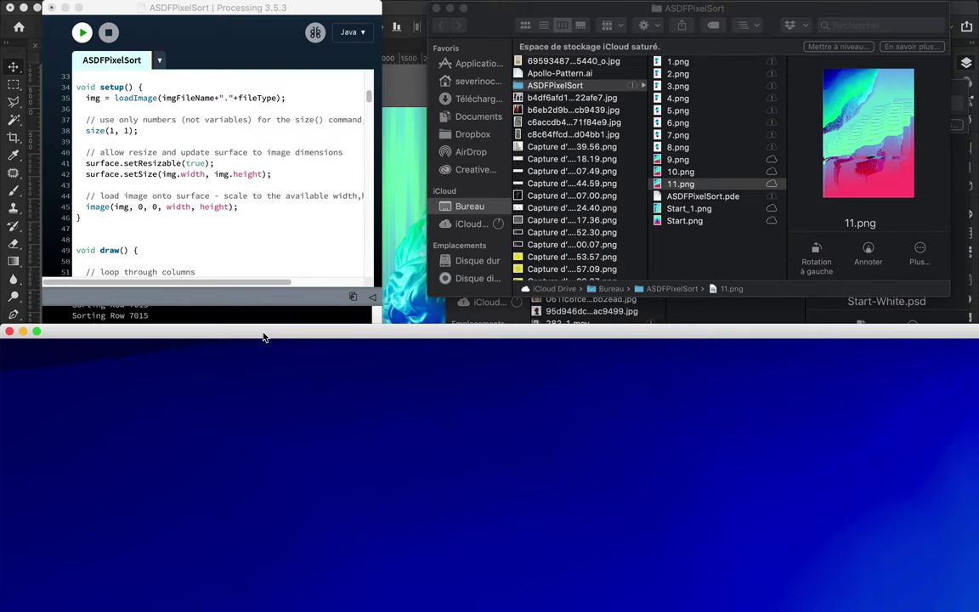
Select the new Start_1.png and rerun the sketch with brightnessValue 100
click(682, 211)
scroll(130, 127, up, 10)
key(super+r)
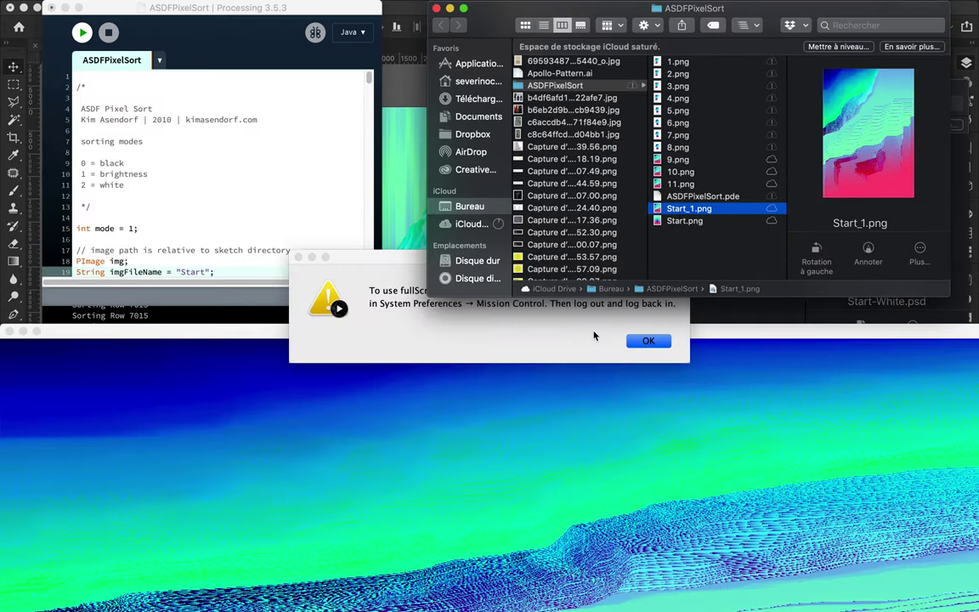
key(super+r)
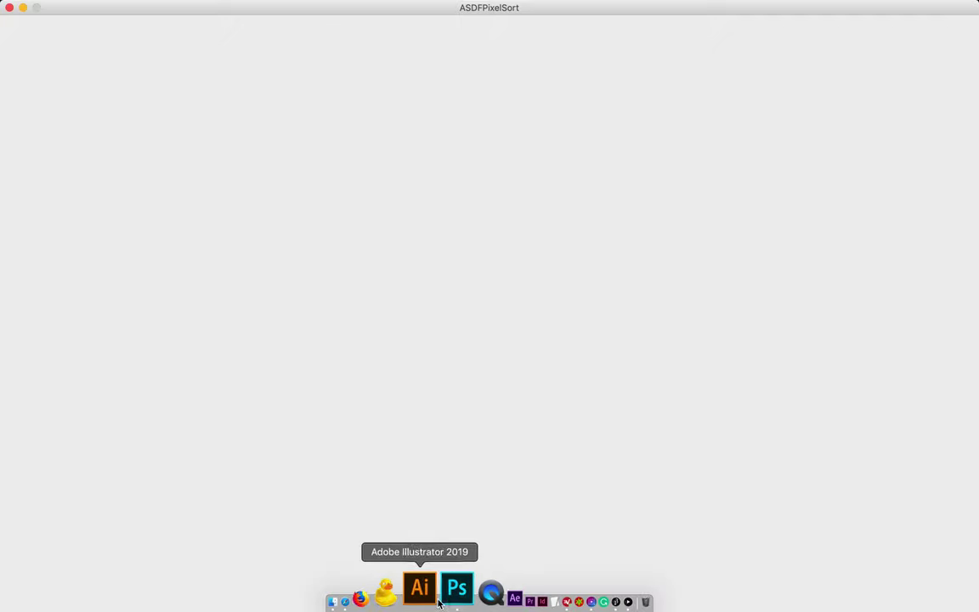
click(457, 586)
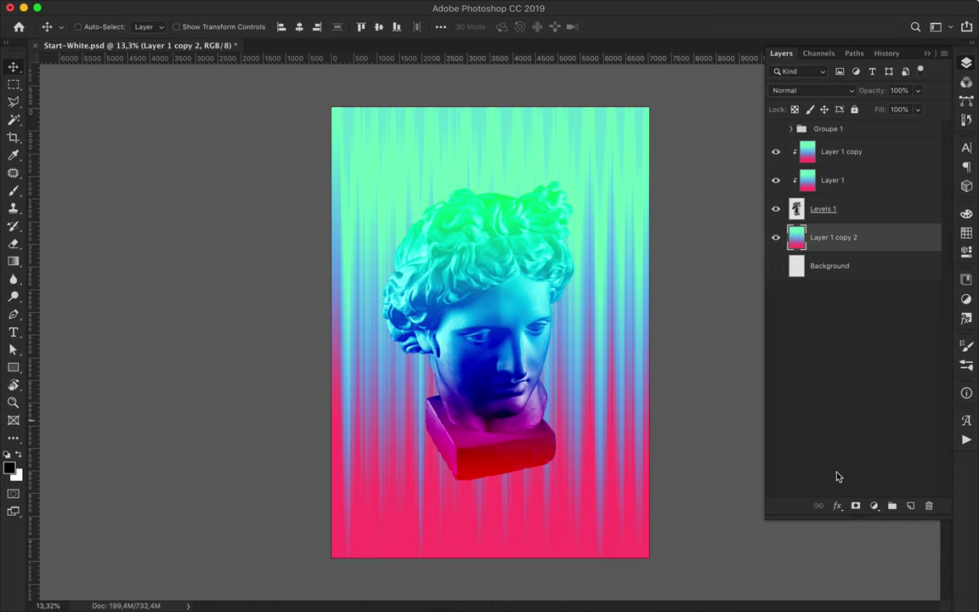
Select the Levels 1 layer, then locate 5.png in the sketch folder
click(829, 208)
click(378, 590)
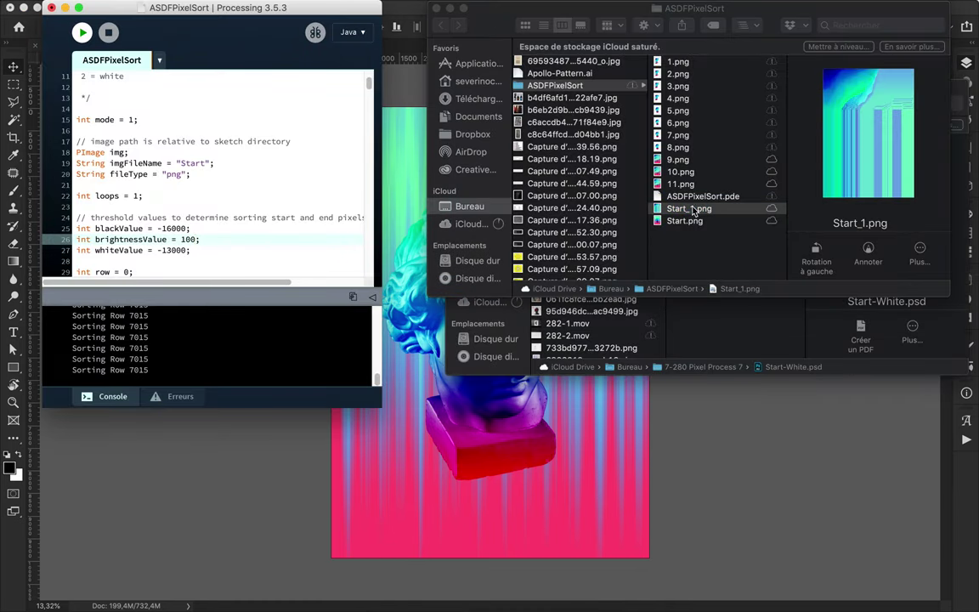
click(683, 77)
key(Down)
key(Down)
key(Down)
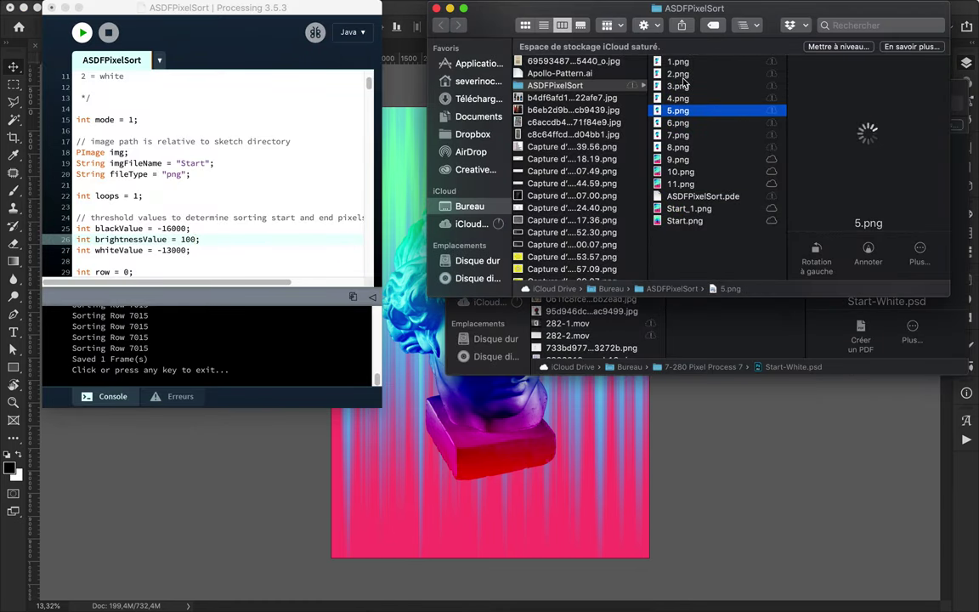
Point the sketch at image 5 instead of Start and run it
double_click(183, 163)
text(5)
key(super+r)
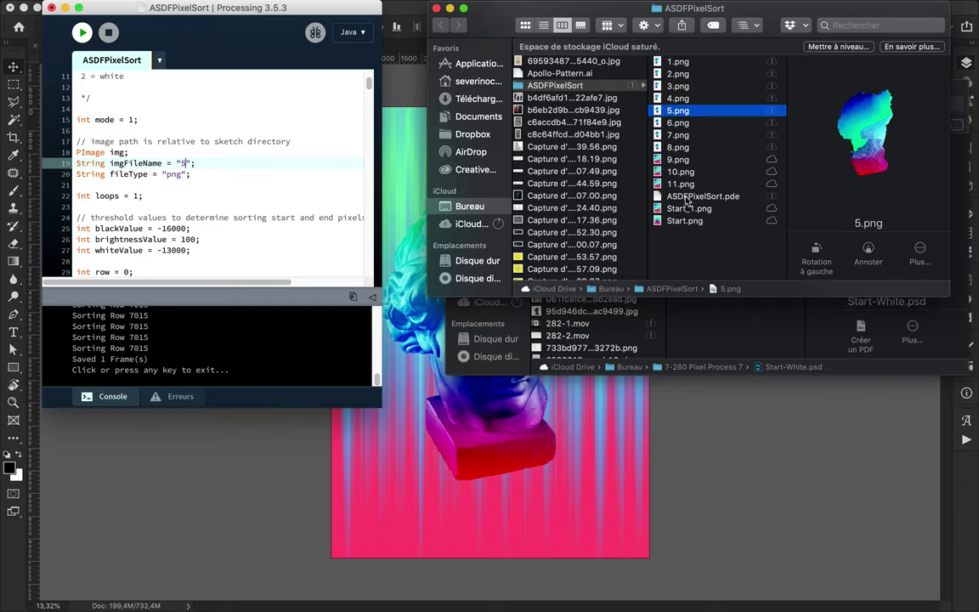
click(686, 208)
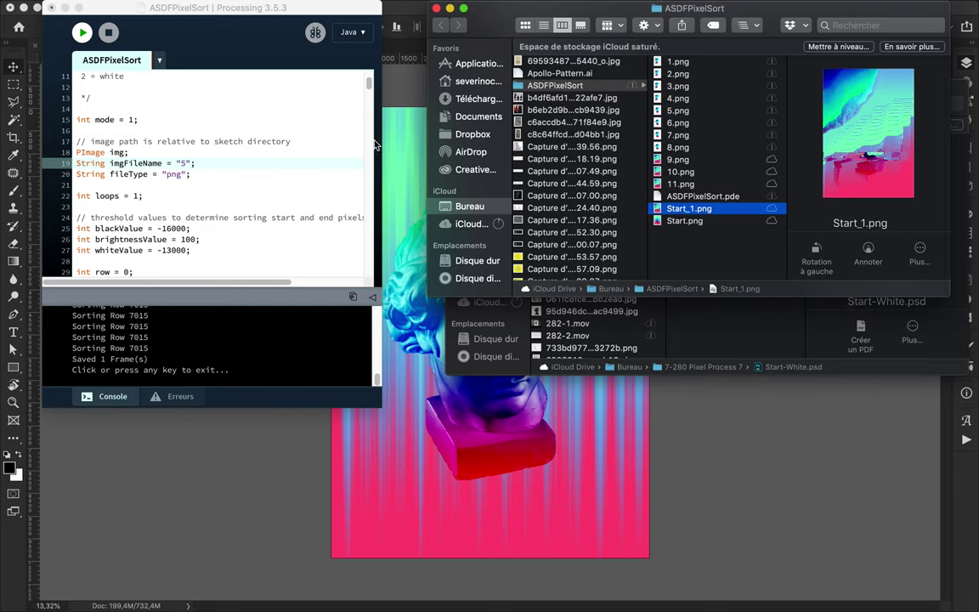
click(136, 28)
key(super+r)
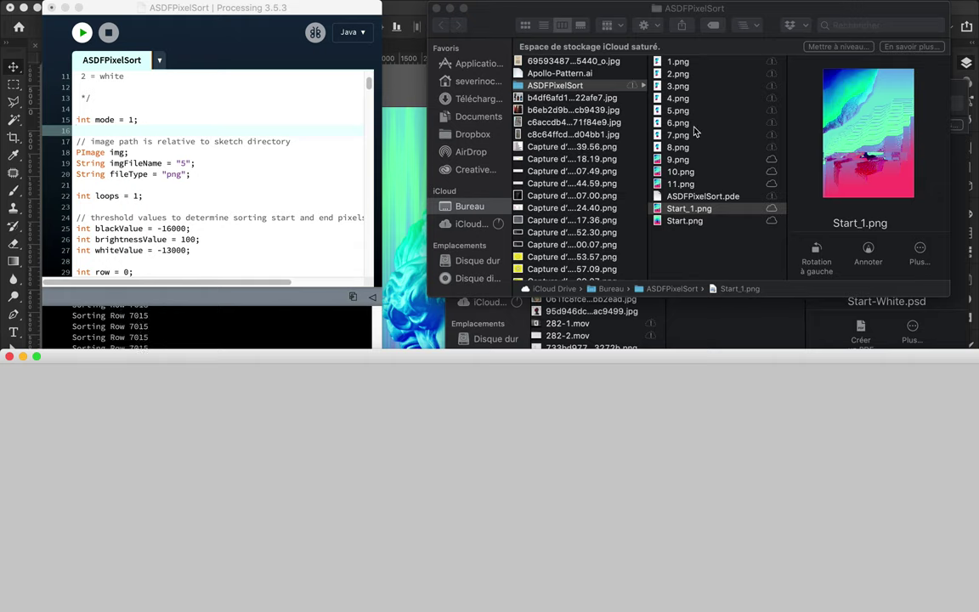
click(682, 111)
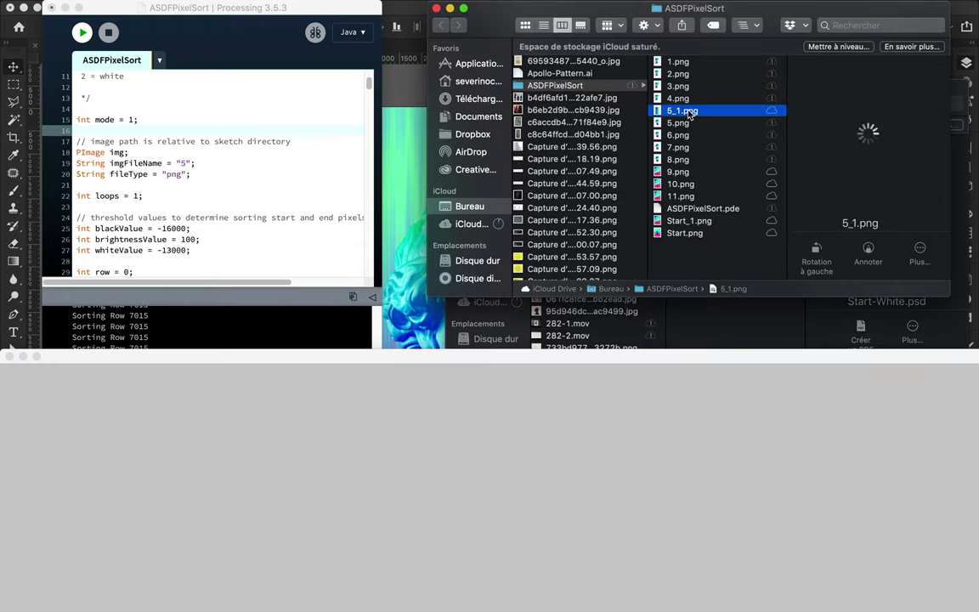
Change the loop count to 5, rename the 5_1.png file and rerun the sketch
click(196, 198)
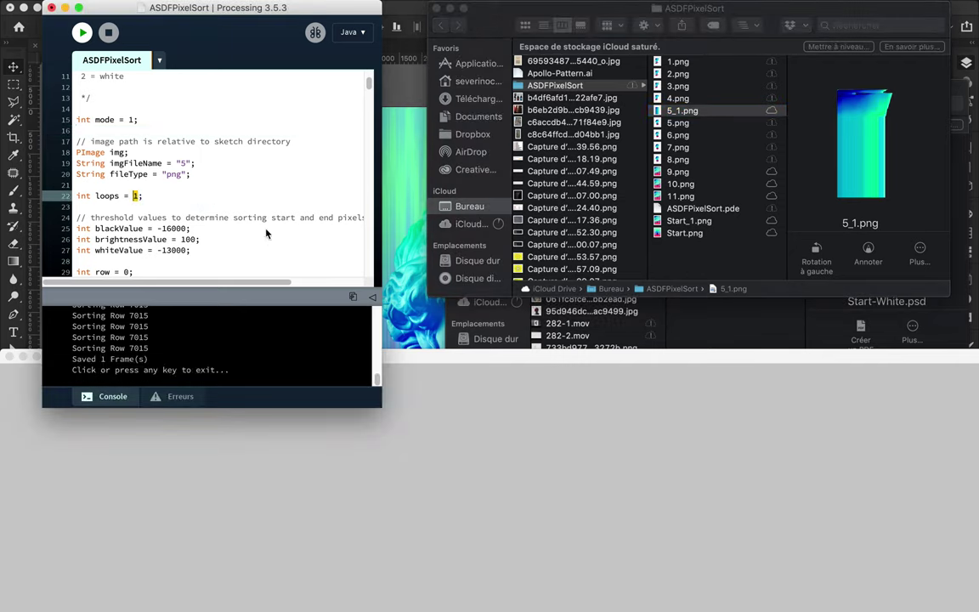
text(5)
click(680, 111)
key(Return)
text(5)
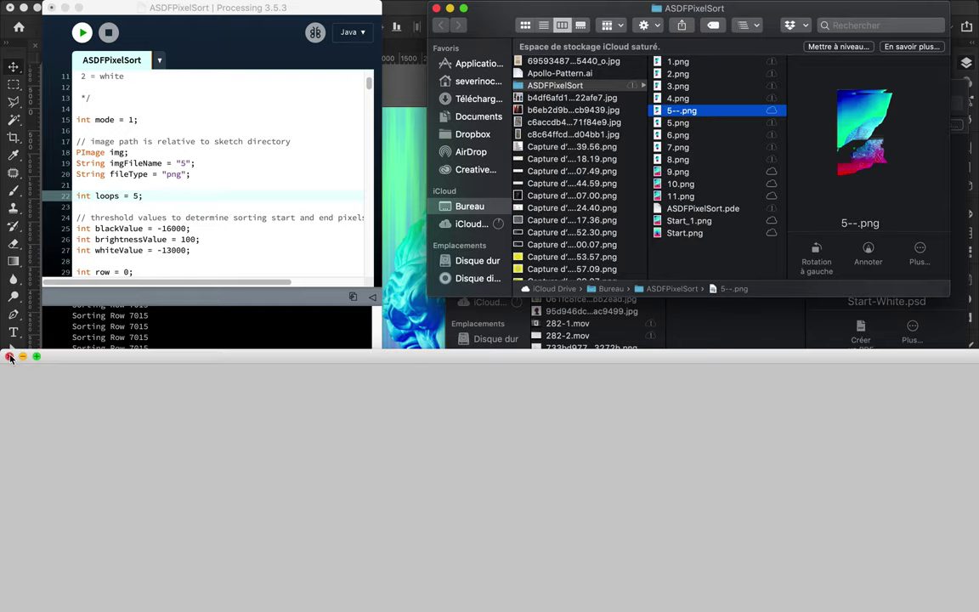
click(82, 32)
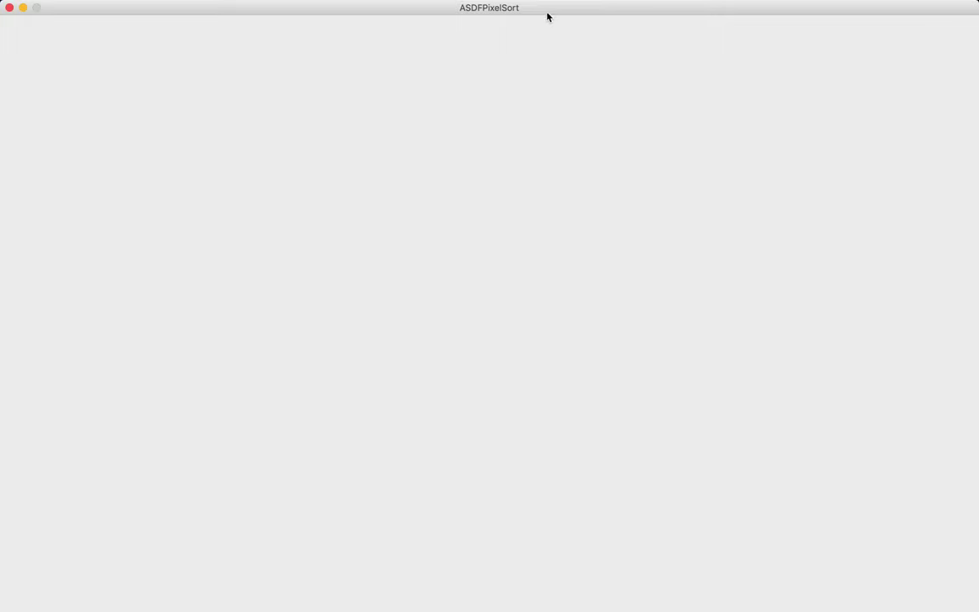
mouse_move(547, 12)
mouse_down()
mouse_move(567, 306)
mouse_move(562, 262)
mouse_up()
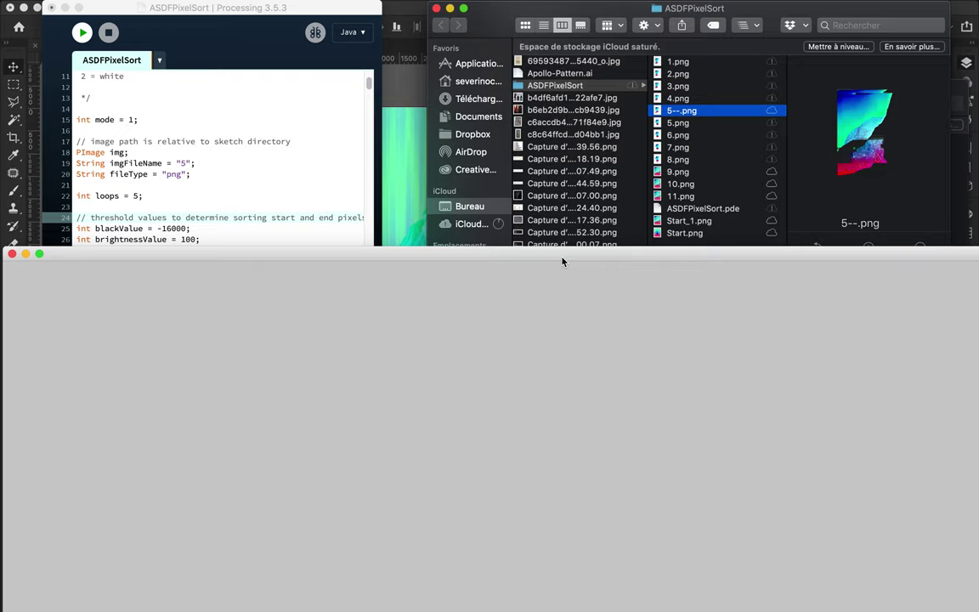
Quick Look the new 5_1.png result, then close the preview and sketch window
scroll(270, 146, up, 3)
scroll(270, 146, down, 5)
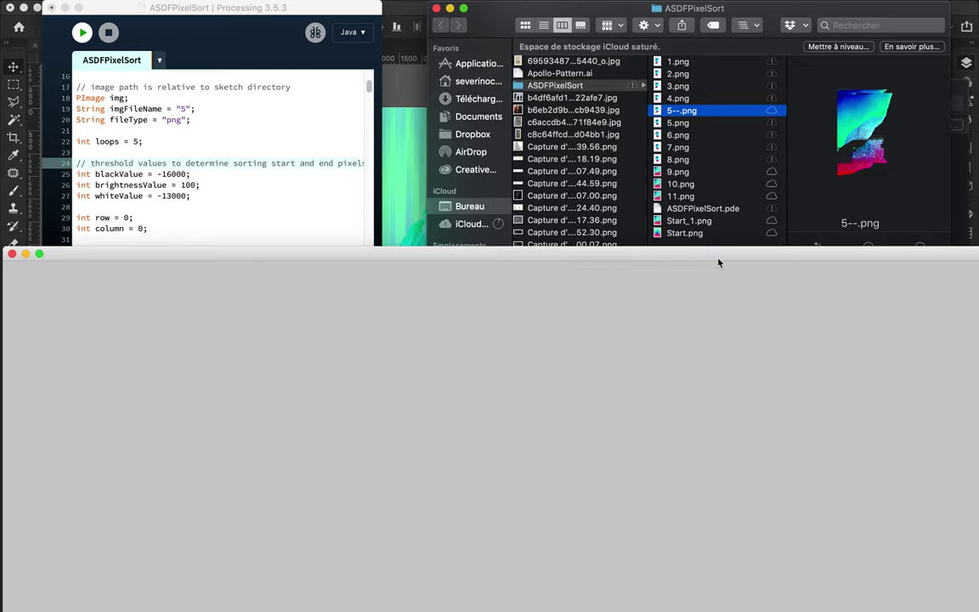
click(685, 122)
click(682, 112)
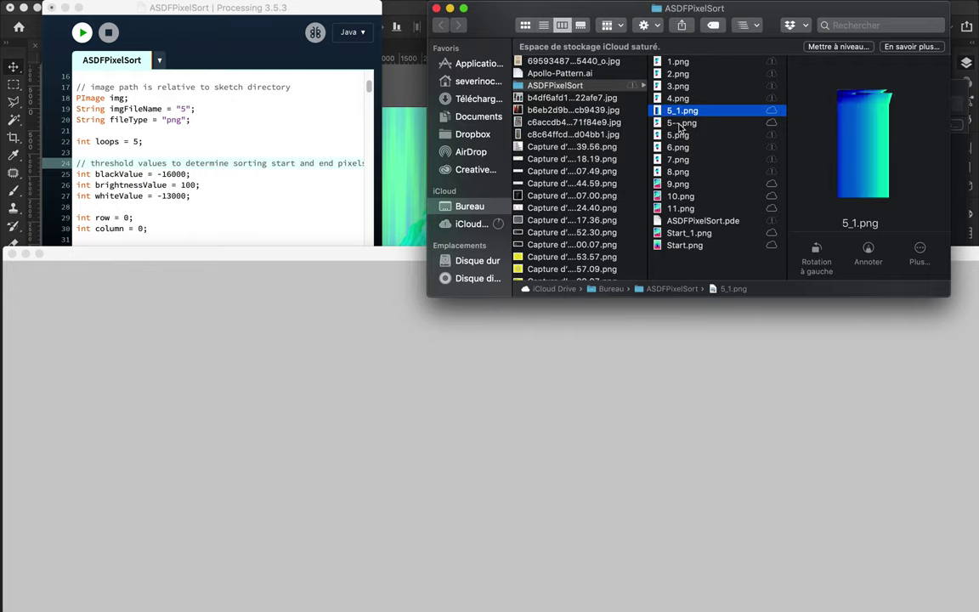
key(space)
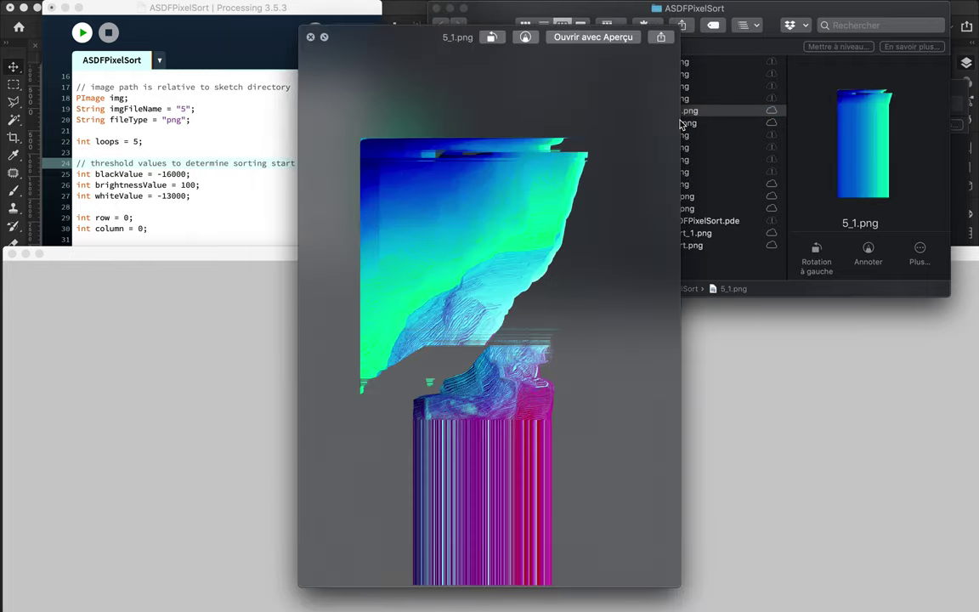
click(311, 37)
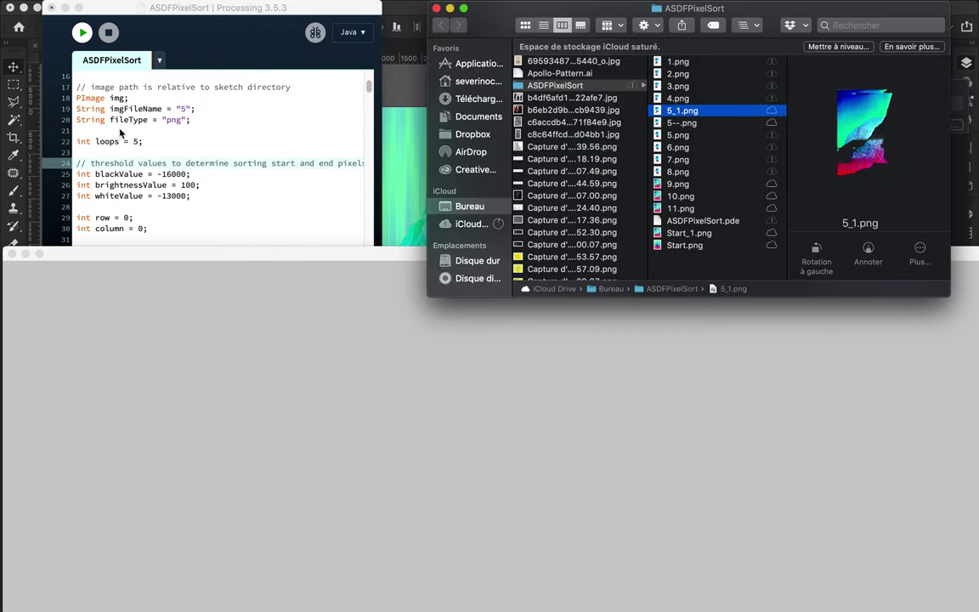
click(98, 243)
Place the sorted images 1.png through 11.png onto the poster canvas as layers
click(678, 61)
shift+click(679, 208)
drag(680, 209, 524, 208)
key(Return)
key(Return)
key(Return)
key(Return)
key(Return)
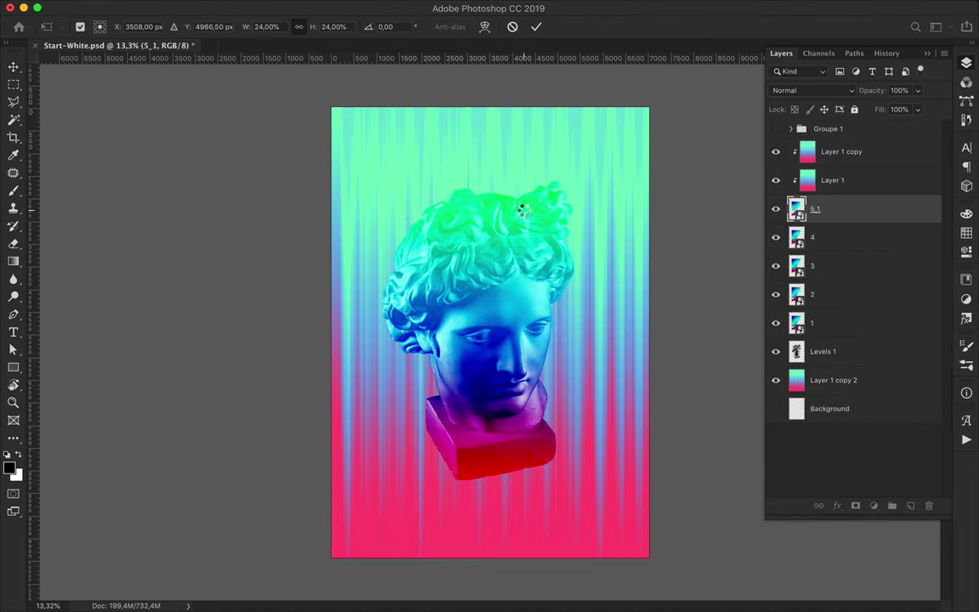
key(Return)
key(Return)
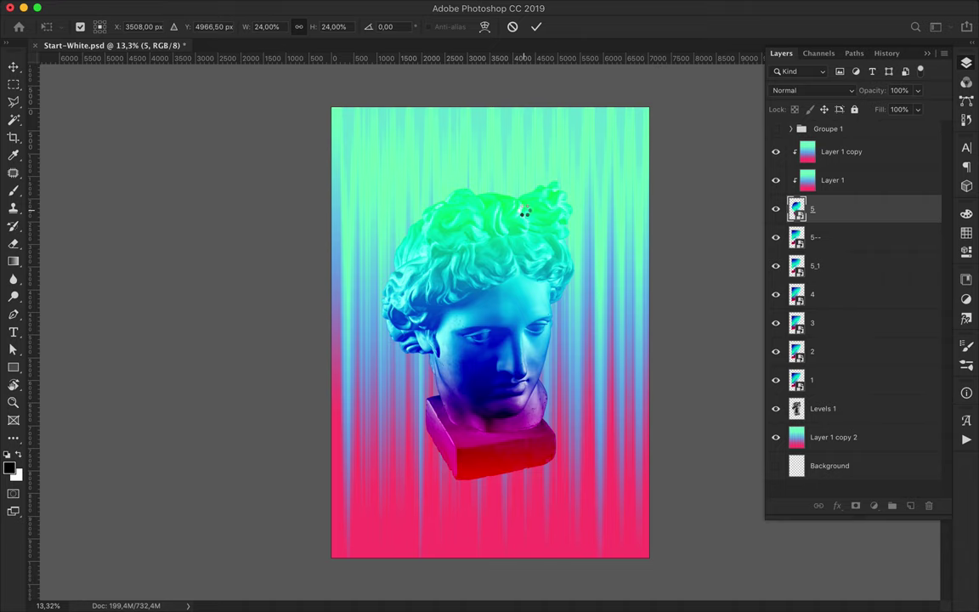
key(Return)
key(Return)
key(Return)
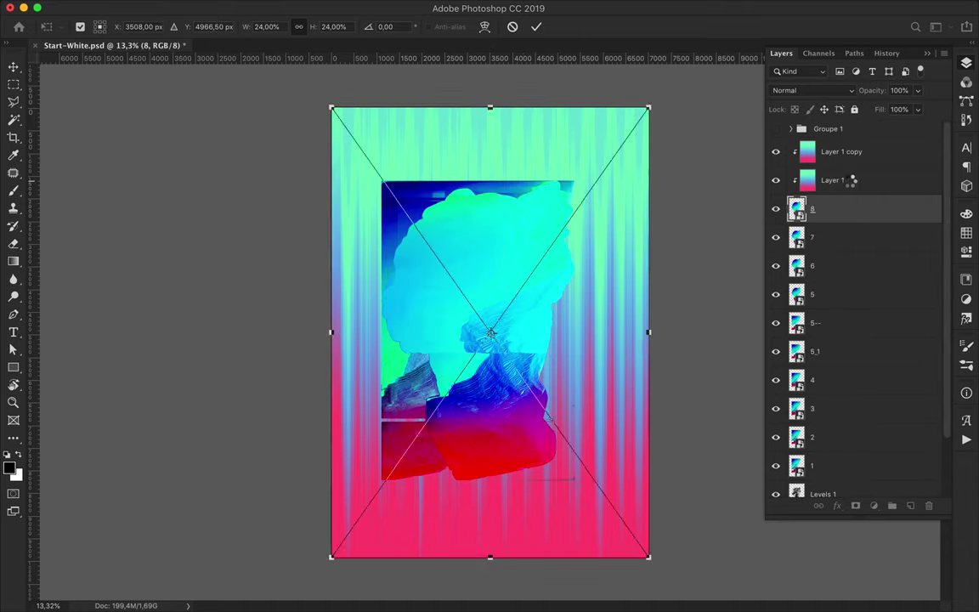
key(Return)
key(Return)
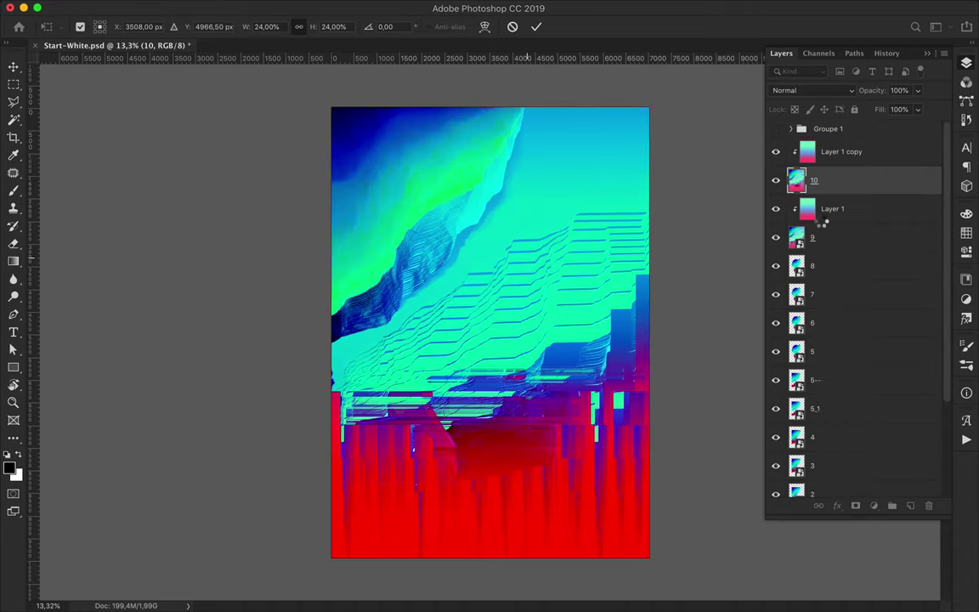
key(Return)
Move the Layer 1 and Layer 1 copy gradient layers beneath the sorted images
click(852, 208)
super+click(842, 151)
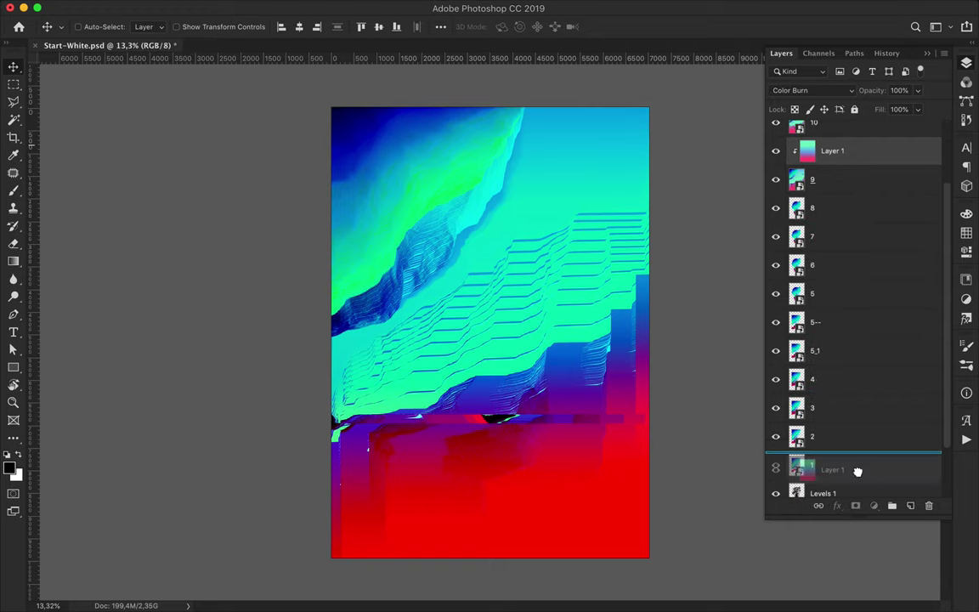
drag(841, 152, 841, 474)
scroll(850, 425, down, 3)
scroll(847, 304, up, 10)
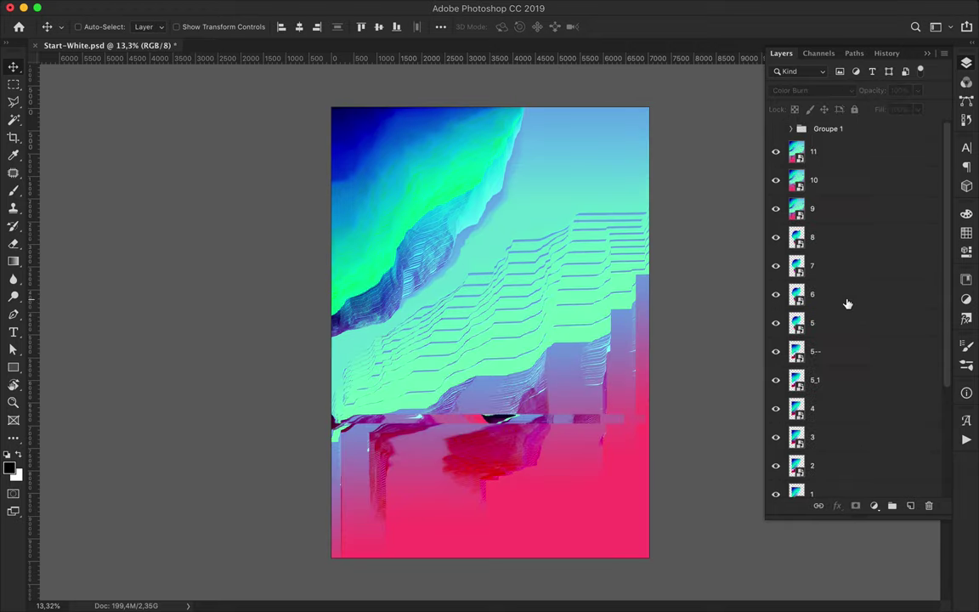
Delete sorted layers 11, 9, 7, 6 and 5
click(842, 153)
key(Delete)
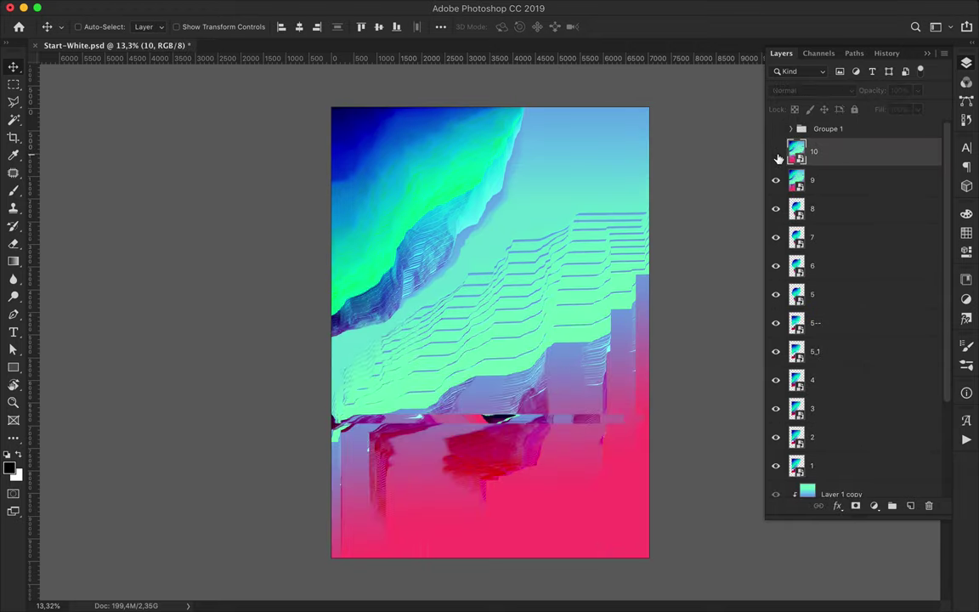
click(863, 180)
key(Delete)
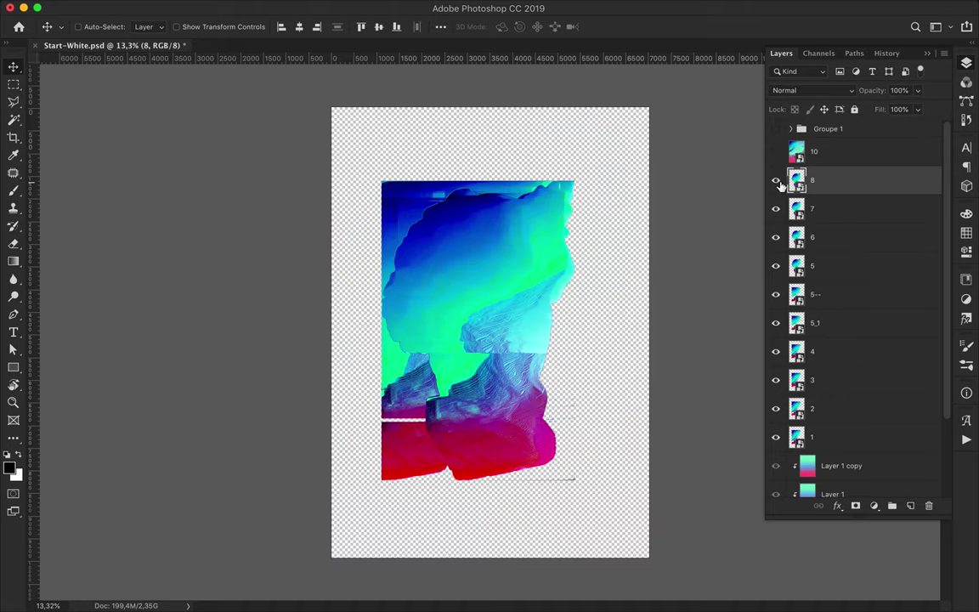
click(841, 209)
key(Delete)
click(775, 182)
click(841, 209)
key(Delete)
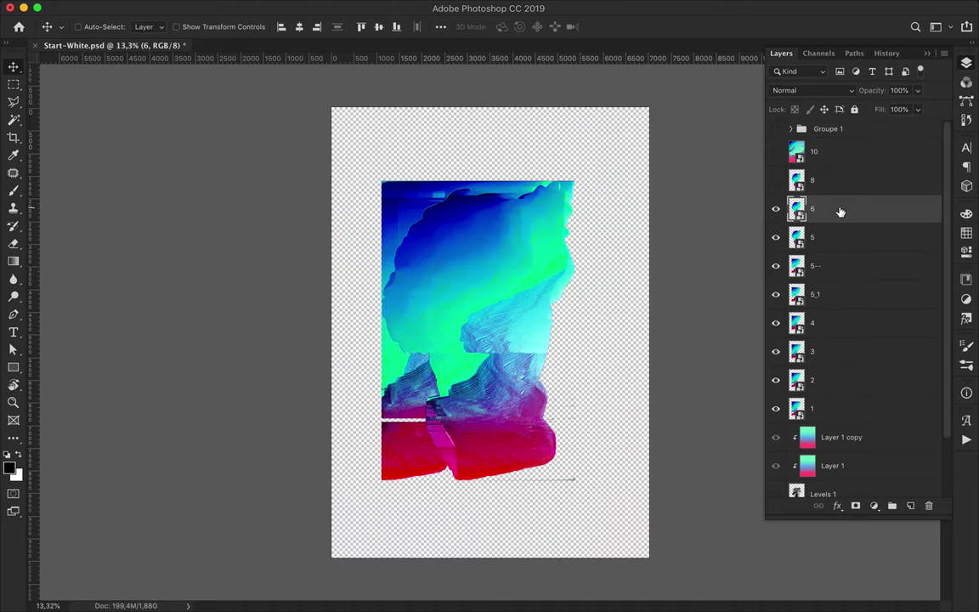
key(Delete)
Delete layers 5_1, 4 and 3, and make layers 10, 8 and 5-- visible again
click(775, 209)
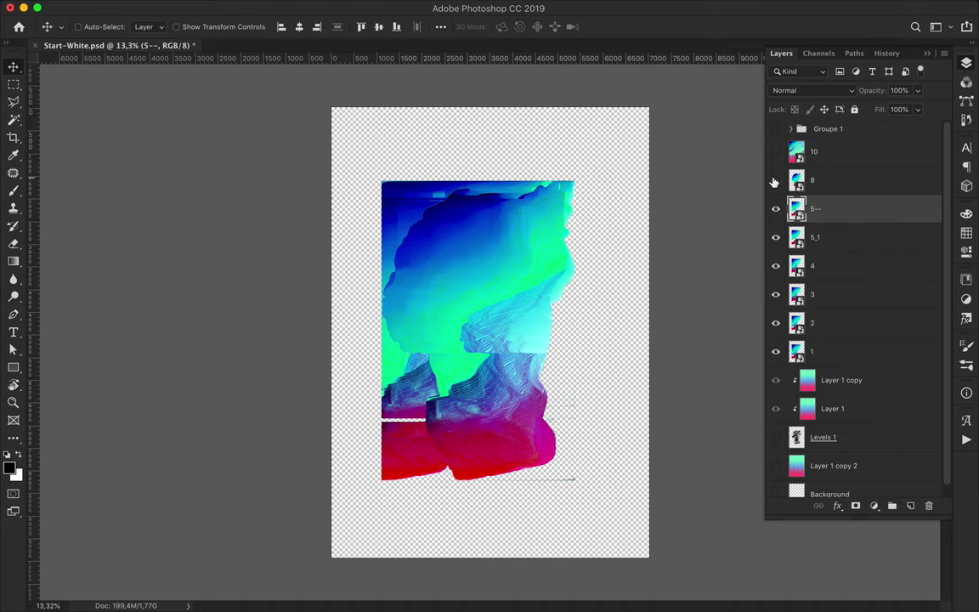
click(774, 209)
click(832, 237)
key(Delete)
key(Delete)
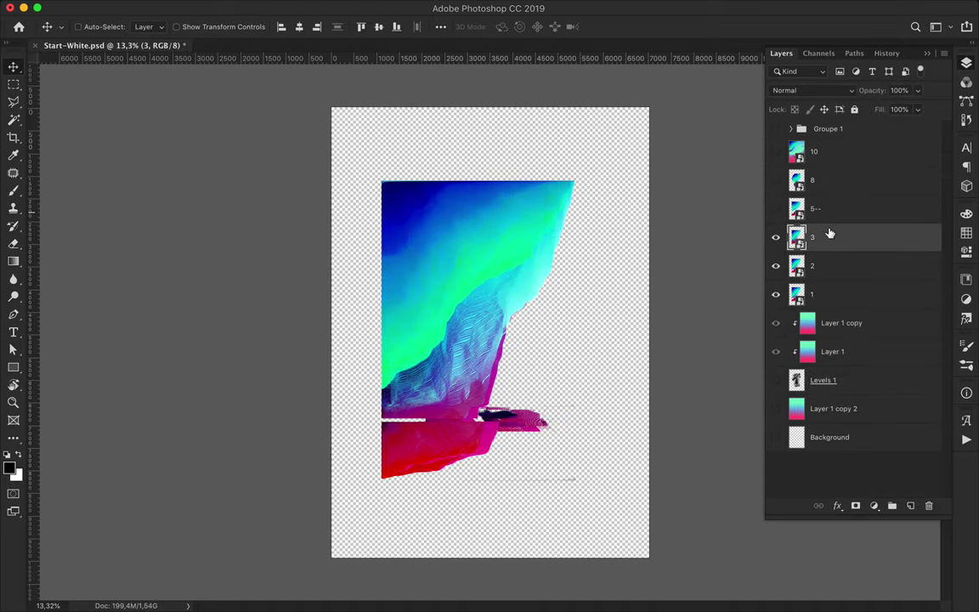
key(Delete)
key(Delete)
key(Delete)
click(775, 209)
click(775, 180)
click(775, 151)
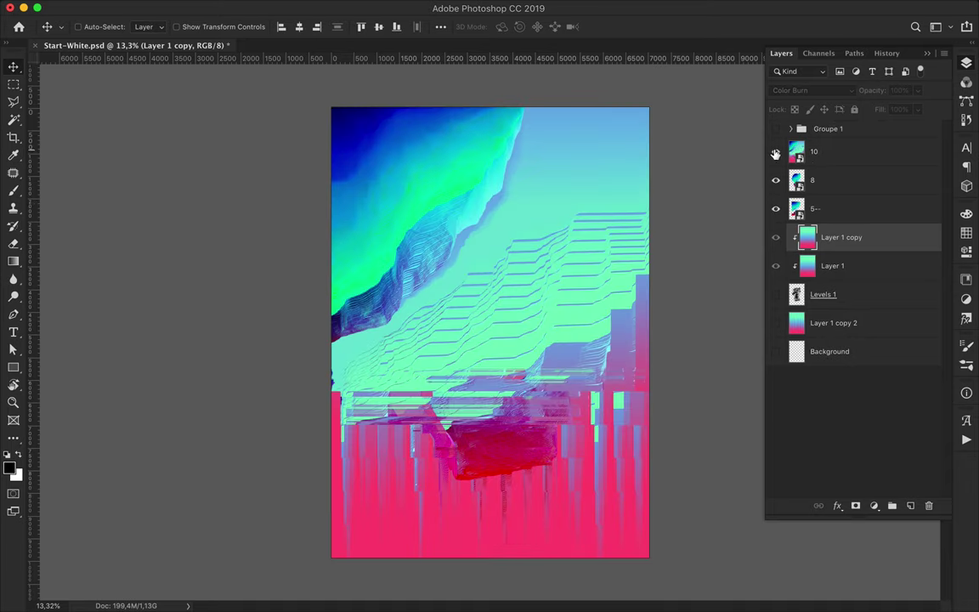
Move layer 10 below 8 and 5--, show the text group, and shift the 5-- and 8 artwork
key(ctrl+bracketright)
click(775, 129)
mouse_move(546, 278)
mouse_down()
mouse_move(429, 300)
mouse_move(400, 246)
mouse_up()
mouse_move(374, 286)
mouse_down()
mouse_move(517, 303)
mouse_move(530, 321)
mouse_up()
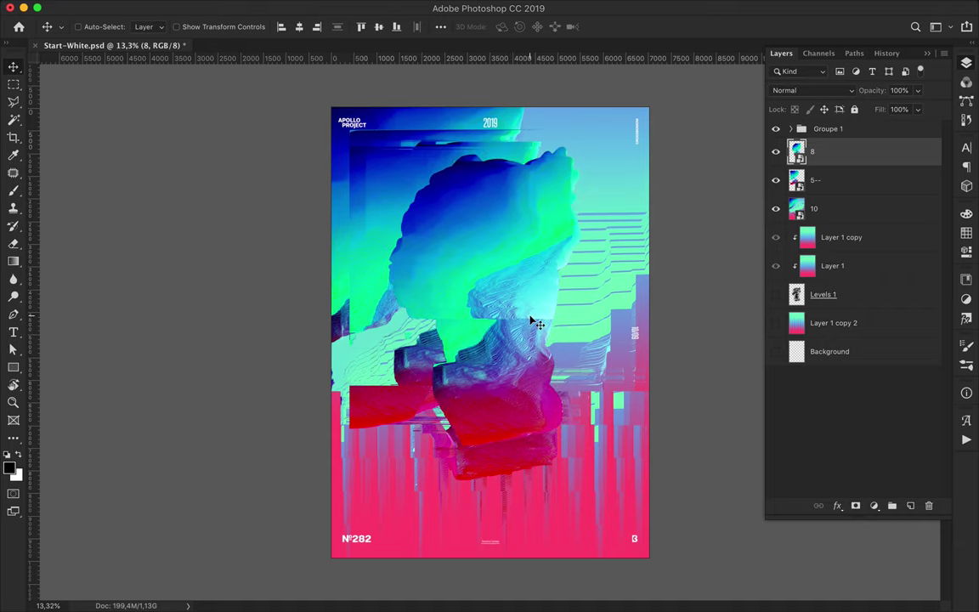
Copy the bottom pink strip to its own layer, rotate it 180° and move it to the top
ctrl+click(590, 455)
key(m)
drag(325, 519, 658, 561)
key(ctrl+j)
key(v)
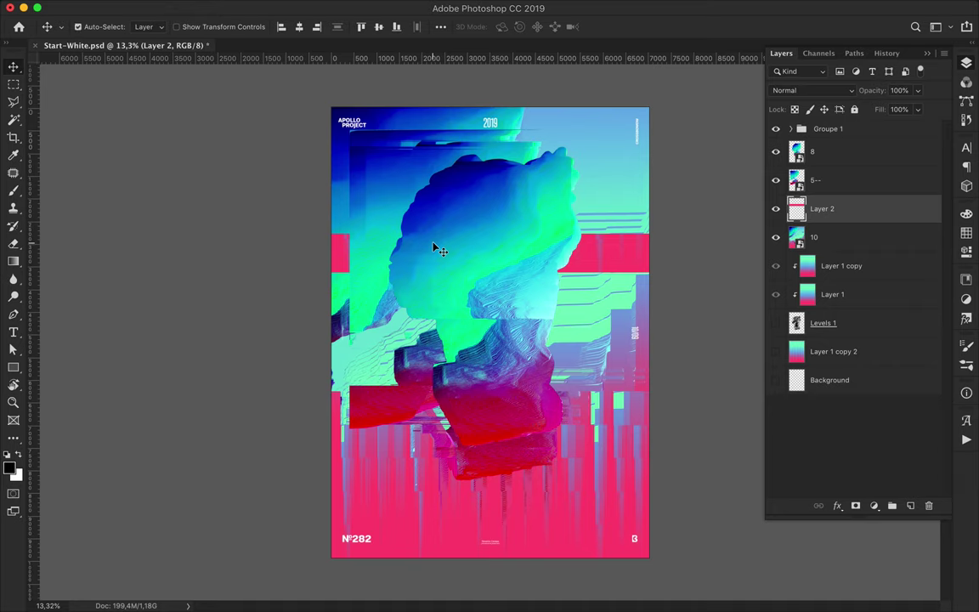
key(ctrl+t)
mouse_move(490, 252)
mouse_down()
mouse_move(625, 126)
mouse_move(571, 115)
mouse_up()
key(Return)
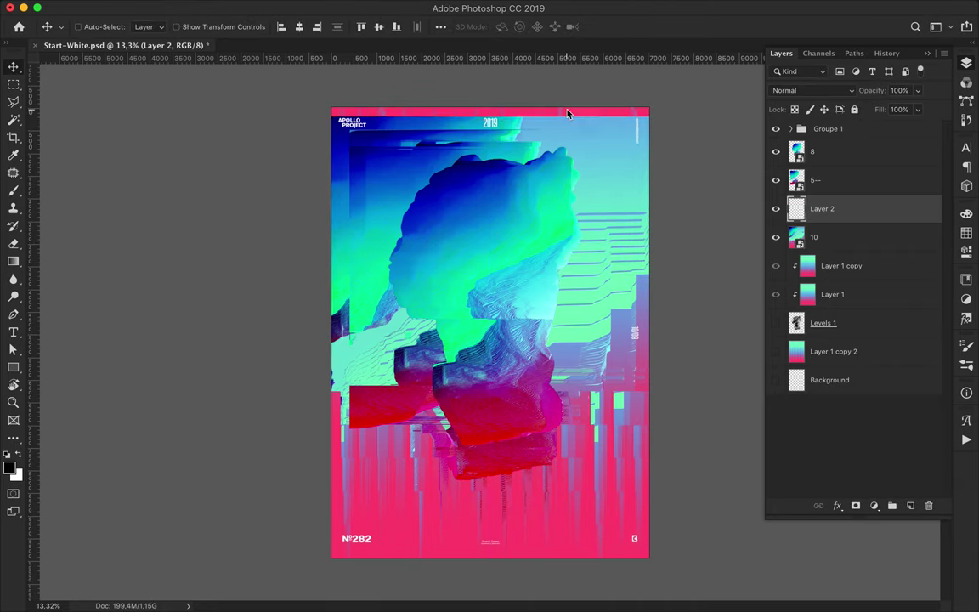
Reposition layer 8's sculpture and select the Magnetic Lasso tool
drag(491, 257, 457, 218)
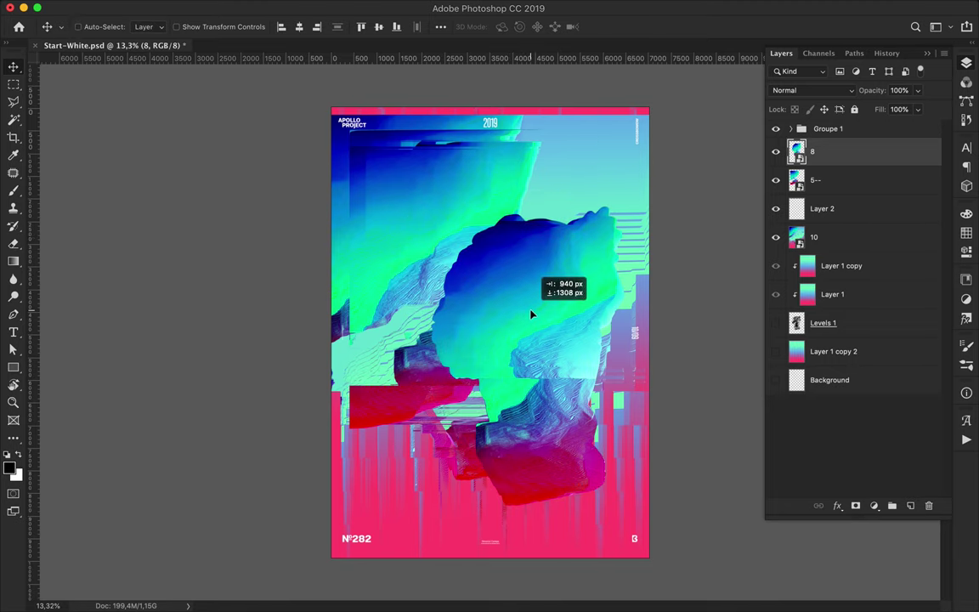
scroll(466, 414, up, 2)
key(l)
right_click(13, 101)
click(55, 121)
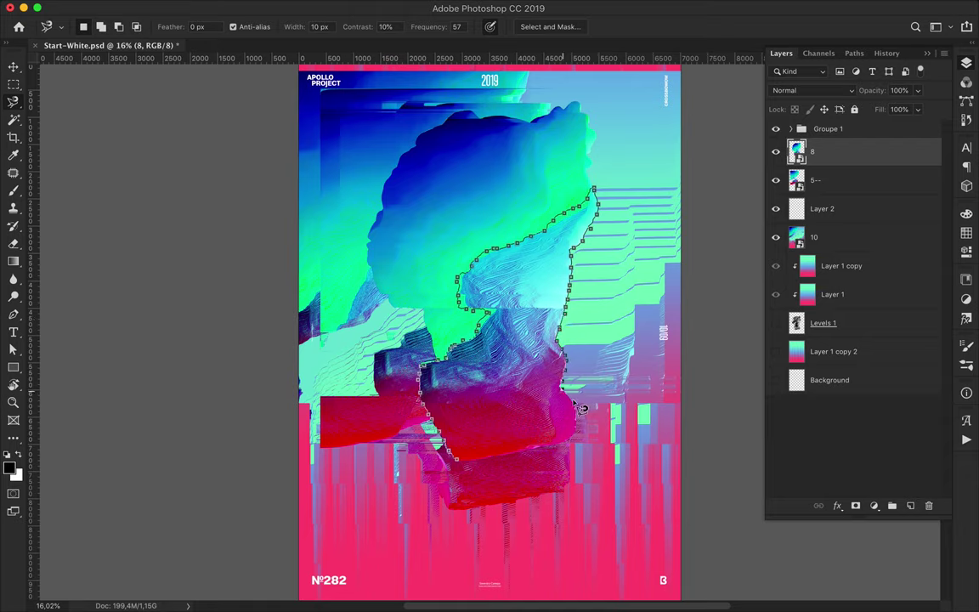
Copy the outlined lower bust to Layer 3, offset it, and place it below layer 8
click(422, 421)
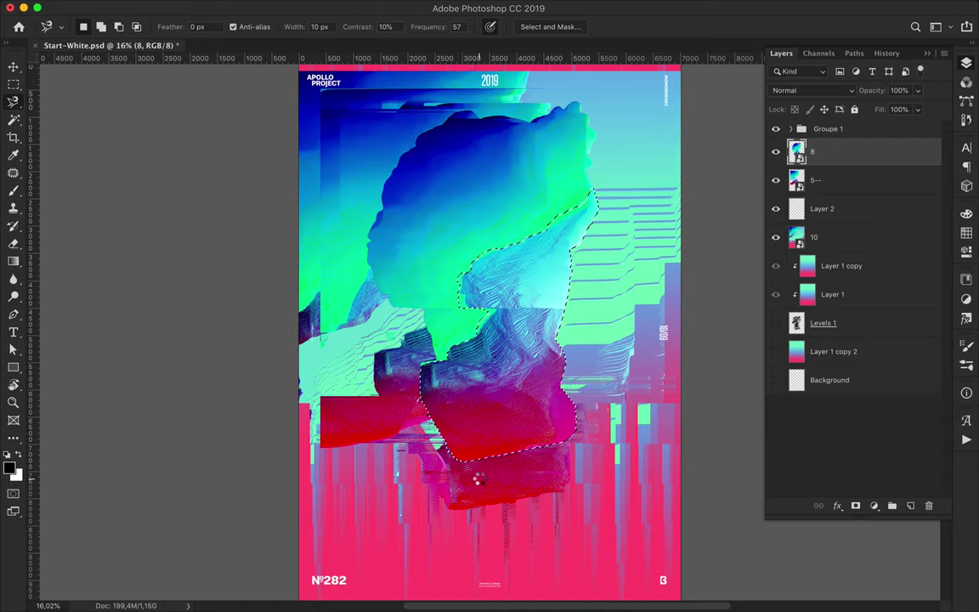
key(ctrl+j)
key(v)
drag(478, 424, 511, 441)
key(w)
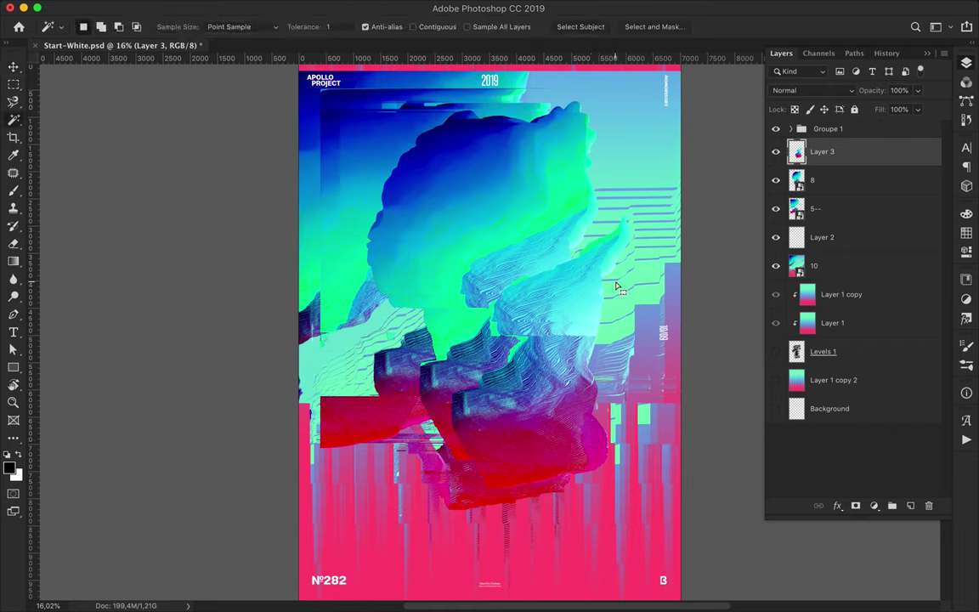
key(v)
drag(573, 316, 555, 306)
key(ctrl+bracketleft)
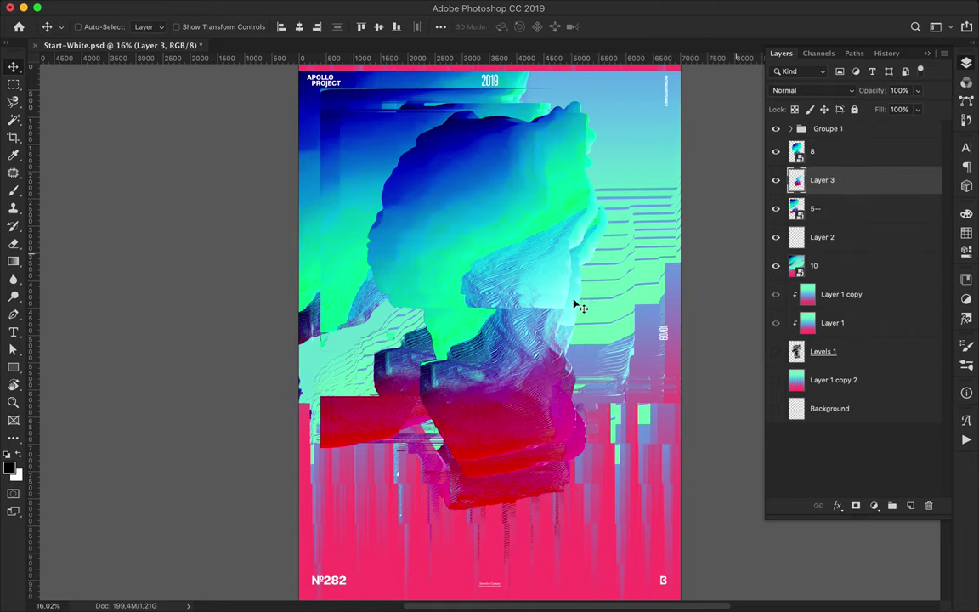
Duplicate the figure as Layer 3 copy, rotate it 180° and move it down the poster
drag(578, 308, 483, 288)
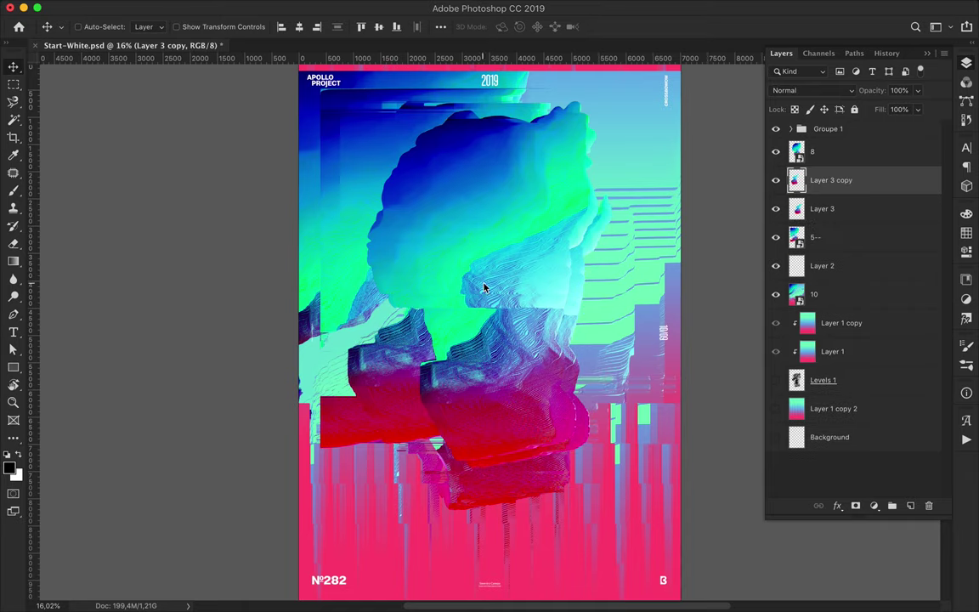
key(ctrl+t)
drag(526, 408, 666, 280)
mouse_move(421, 260)
mouse_down()
mouse_move(369, 471)
mouse_move(385, 455)
mouse_up()
scroll(368, 470, down, 1)
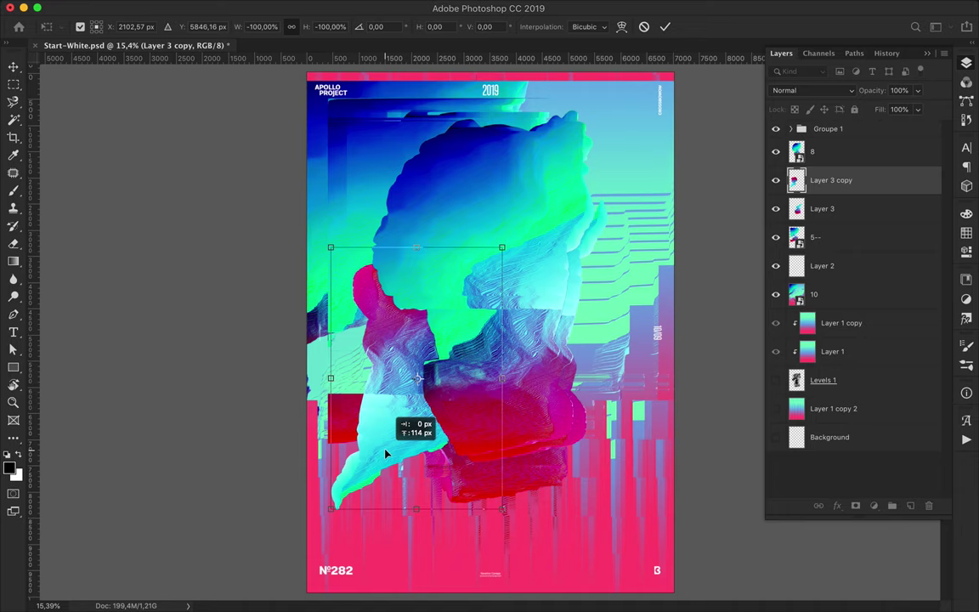
key(Return)
Duplicate it as Layer 3 copy 2, flip it horizontally and shift it right
drag(381, 414, 470, 413)
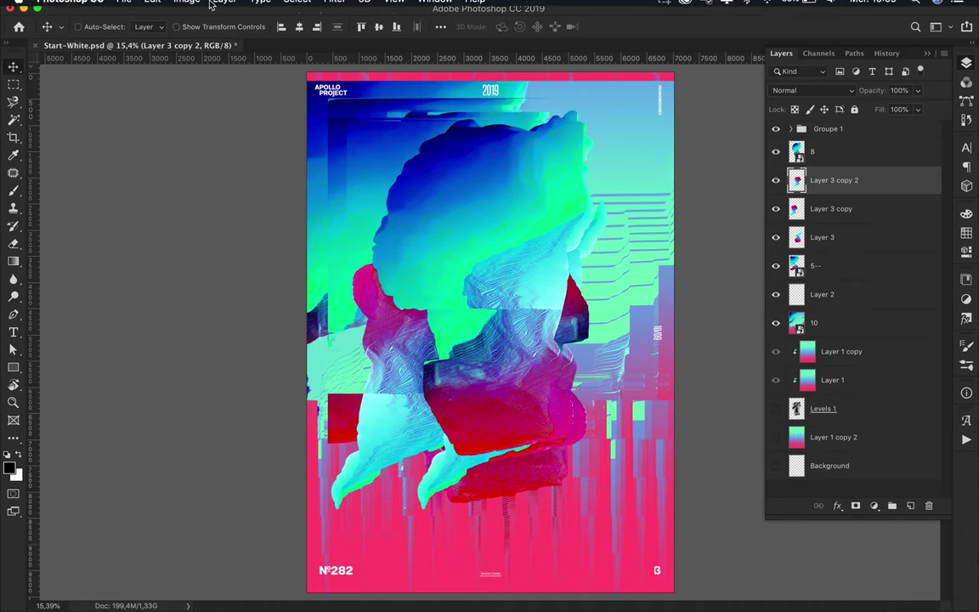
click(152, 7)
click(367, 480)
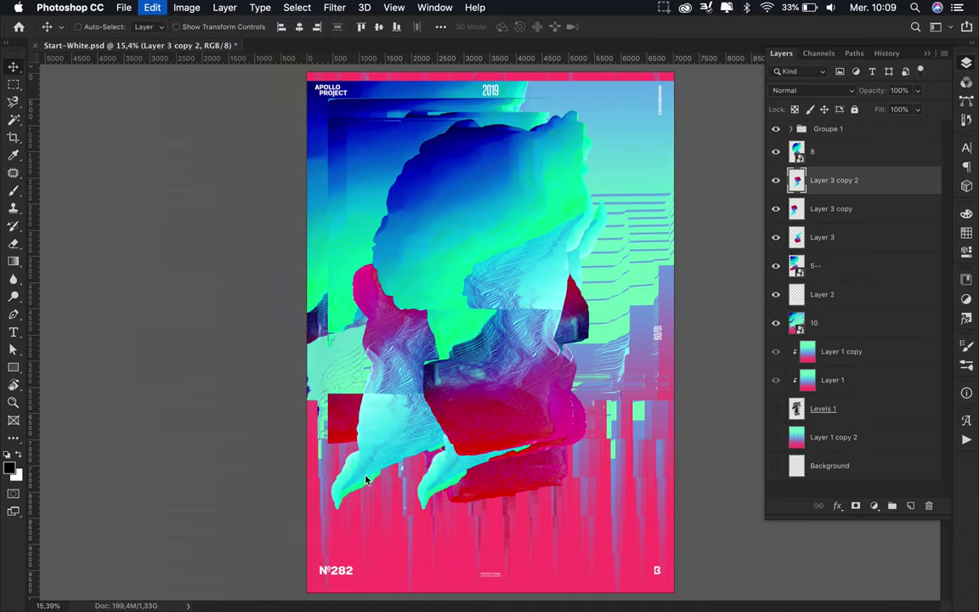
drag(488, 412, 553, 412)
Trace the fragment's right edge with the Magnetic Lasso and delete that portion
key(l)
drag(586, 459, 654, 253)
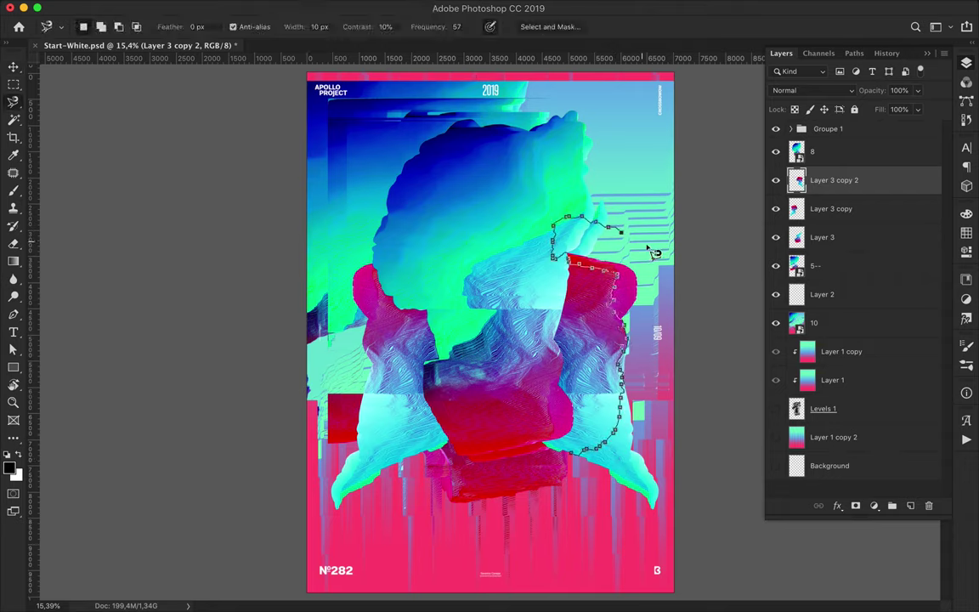
double_click(681, 502)
key(Delete)
key(ctrl+d)
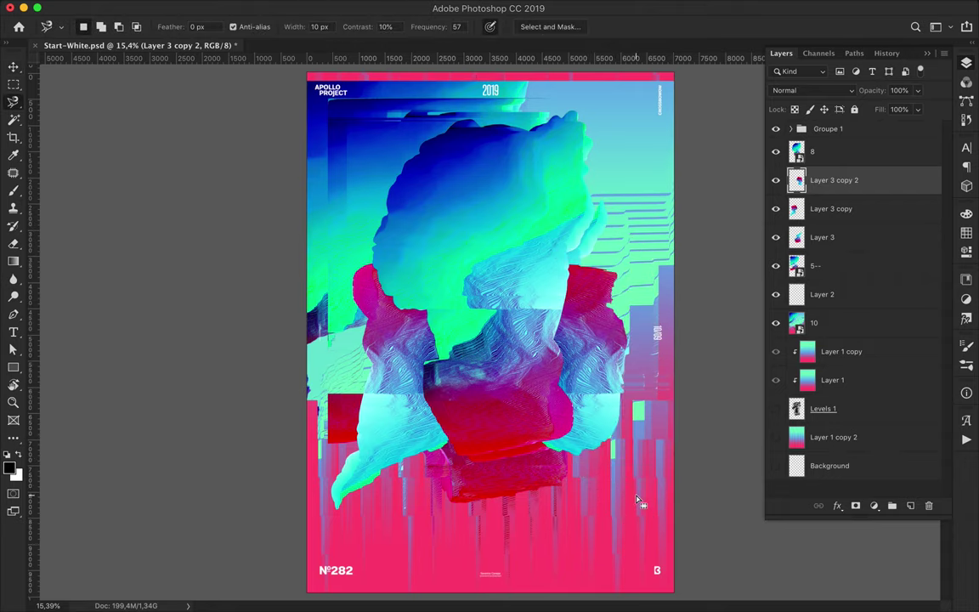
Nudge the Layer 3 copy fragment slightly to the right
key(v)
drag(395, 435, 403, 436)
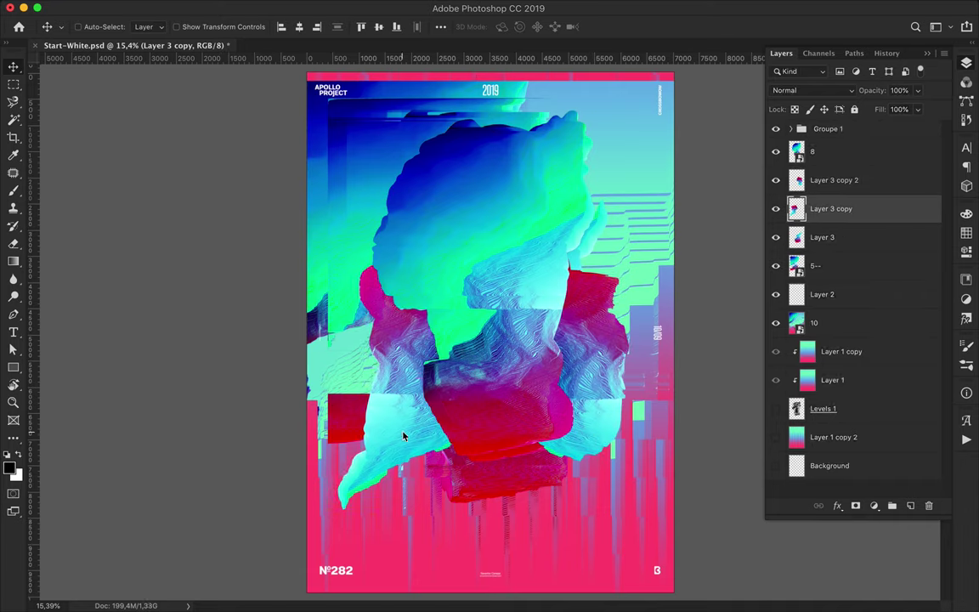
key(l)
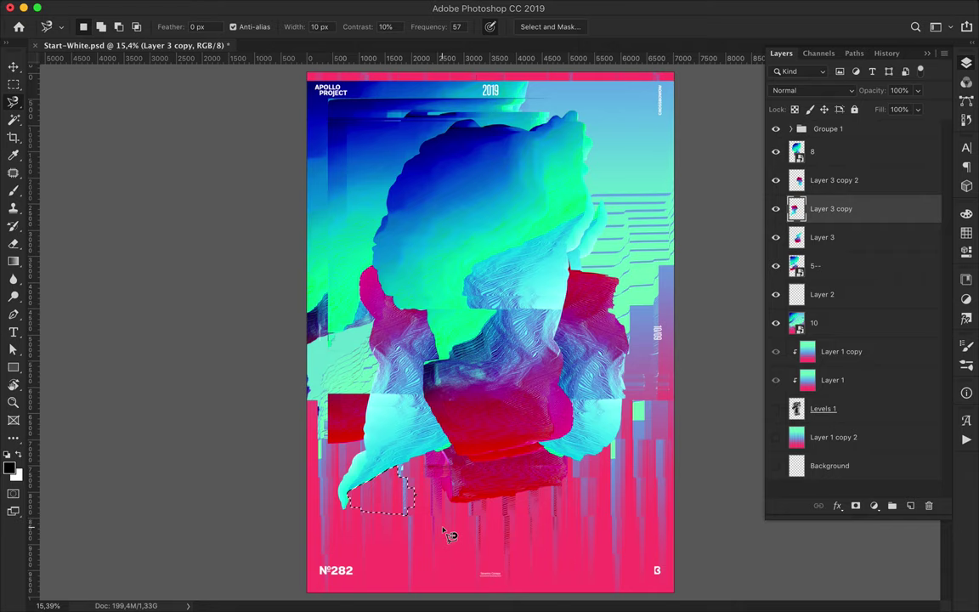
key(v)
key(l)
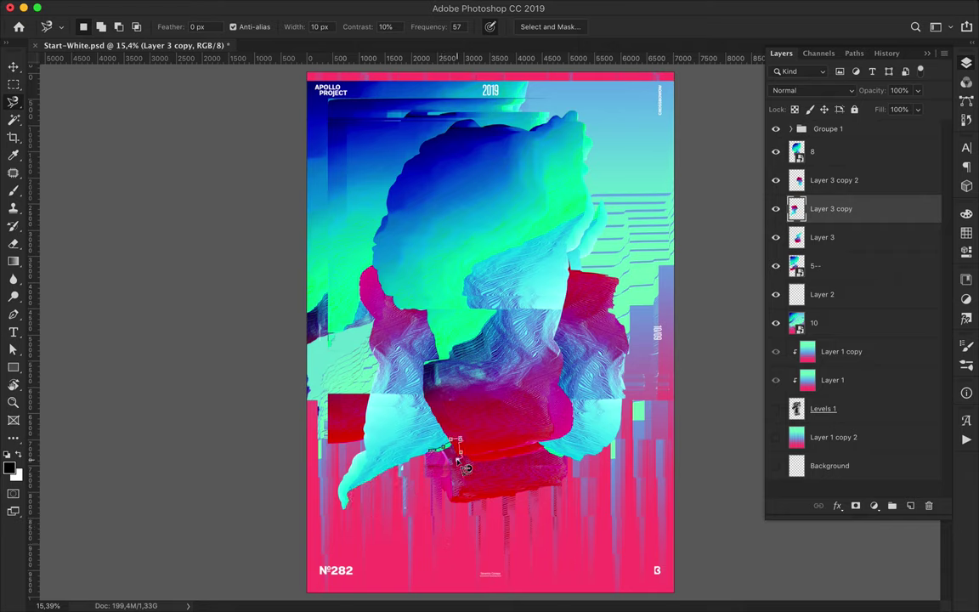
key(alt+bracketright)
Duplicate the 5-- layer, flip the copy horizontally and move it down and right
key(m)
key(v)
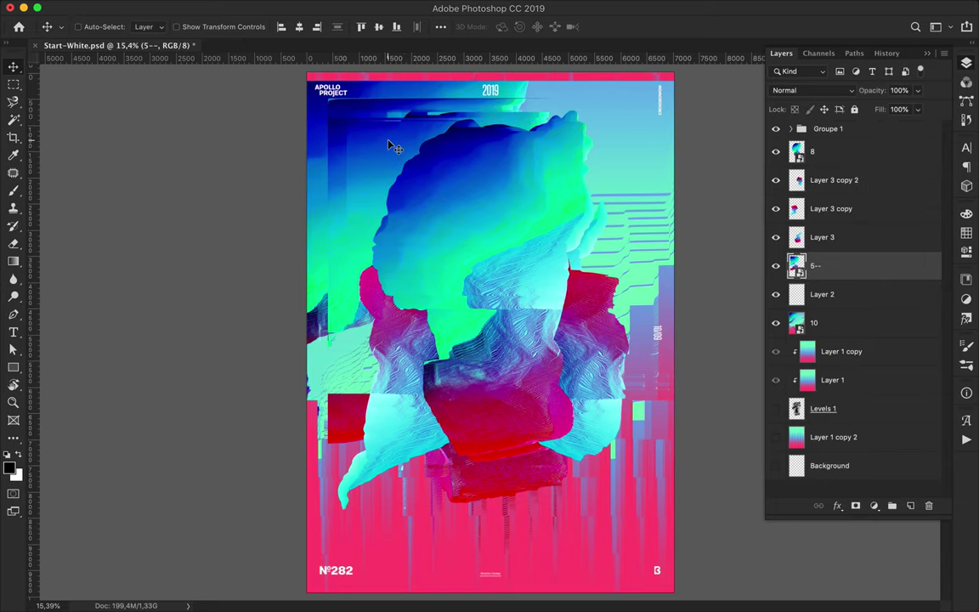
drag(389, 146, 446, 256)
click(186, 8)
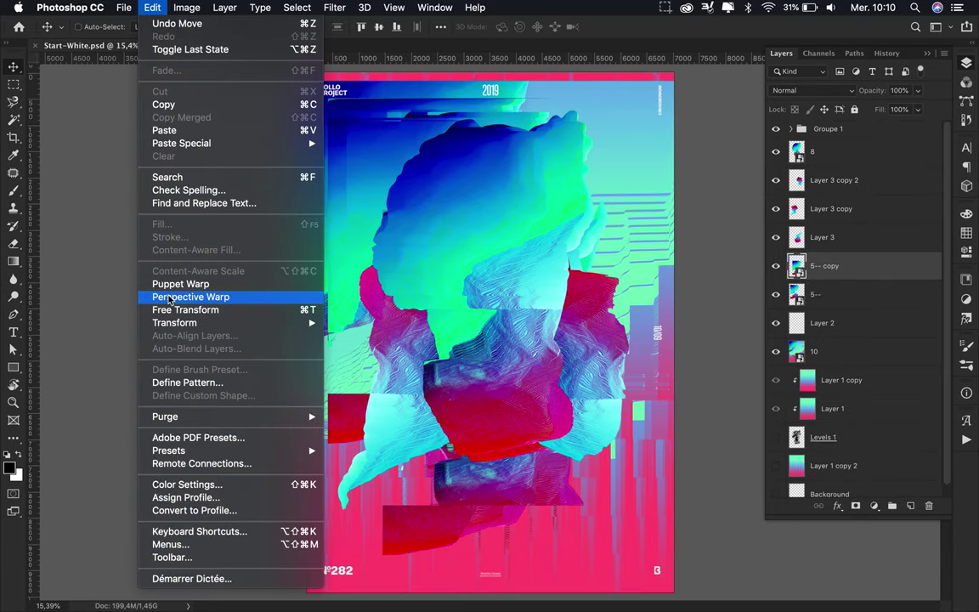
mouse_move(174, 323)
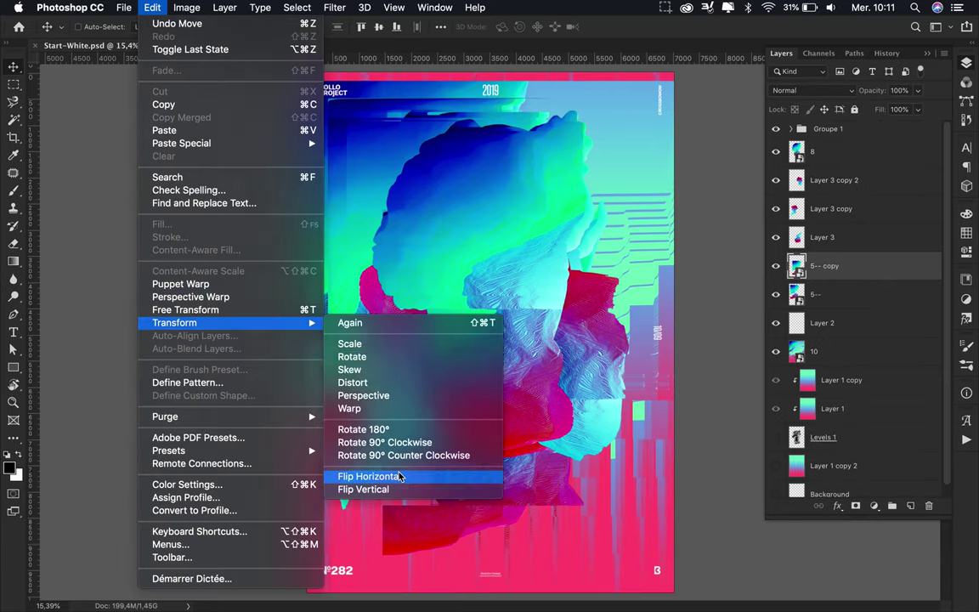
click(400, 476)
drag(463, 457, 535, 500)
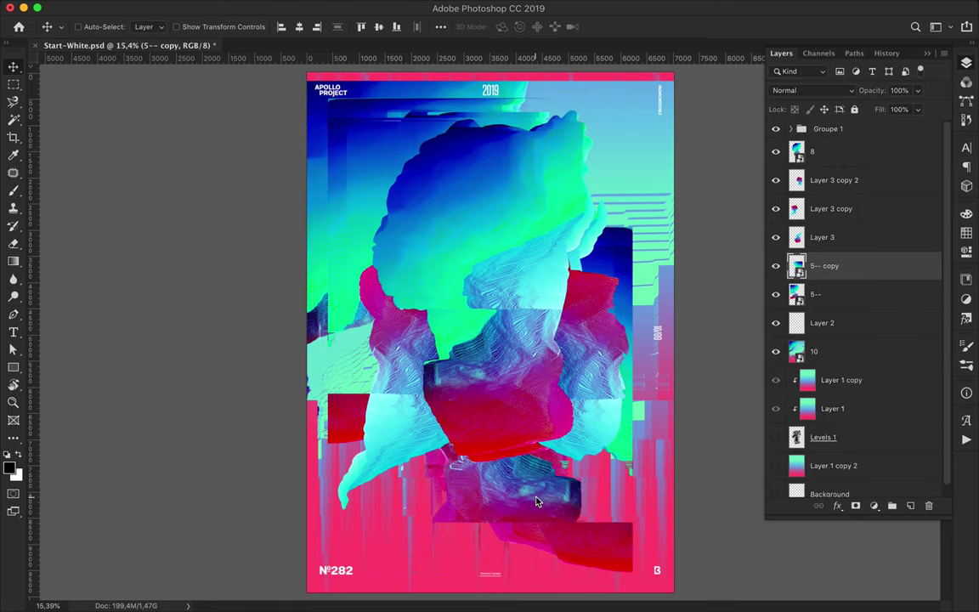
Rasterize 5-- copy, delete a lassoed lower area, and reposition the trimmed copy
key(l)
click(441, 502)
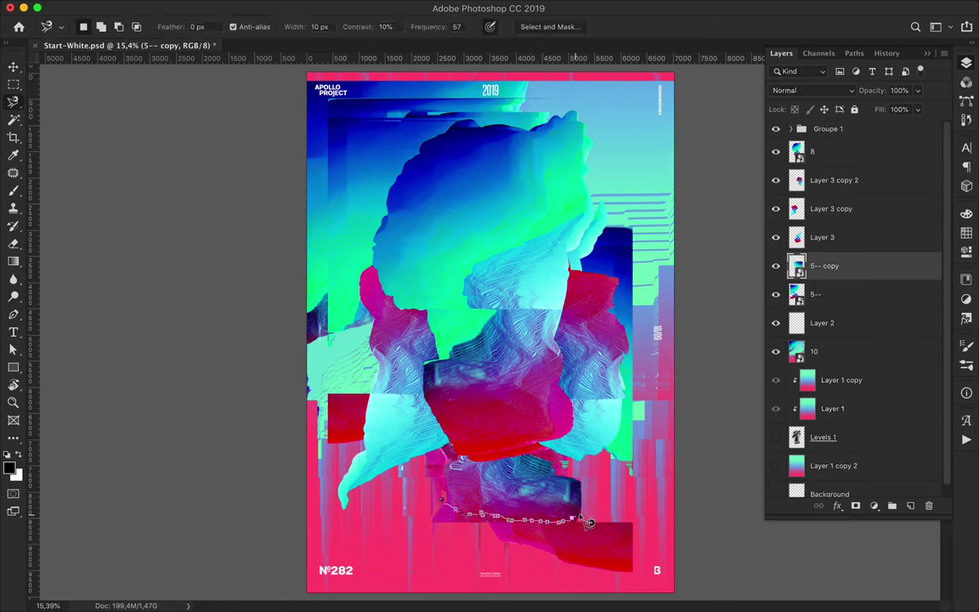
click(423, 516)
key(Delete)
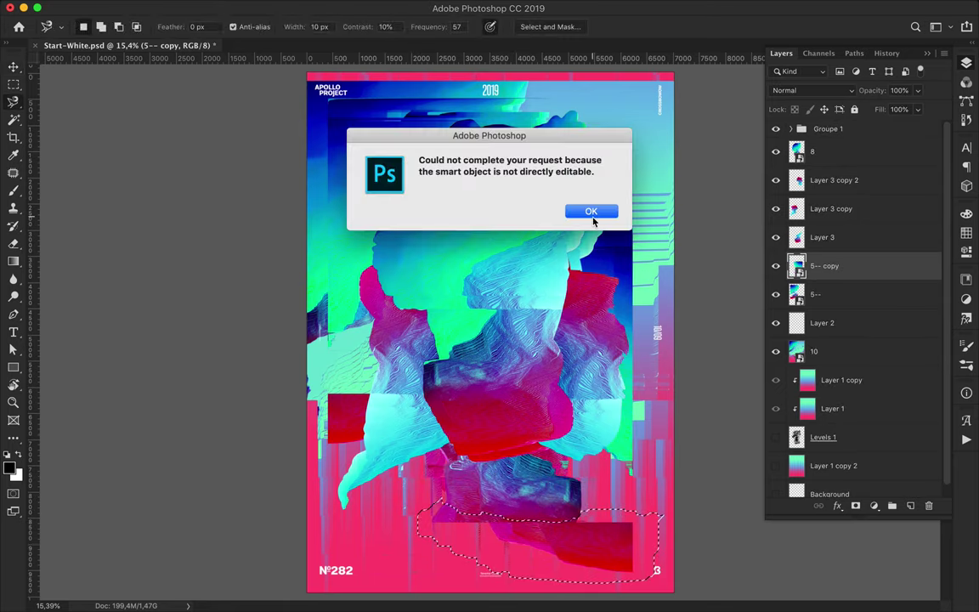
click(592, 213)
right_click(850, 265)
click(705, 252)
key(Delete)
key(ctrl+d)
key(v)
drag(512, 462, 536, 487)
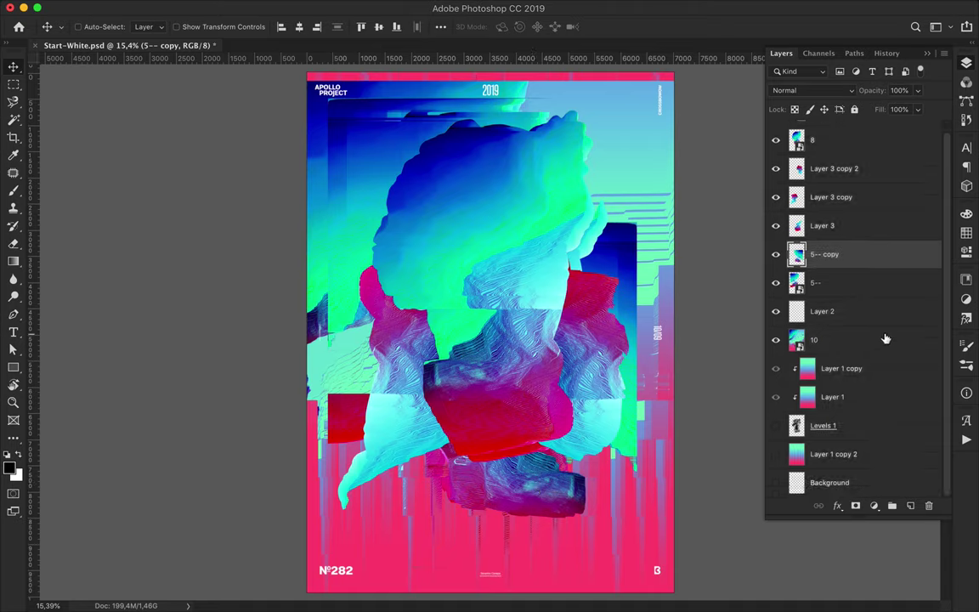
Add a Levels adjustment (black 47, midtones 2.25) to layer 10 and merge it down
click(874, 506)
click(883, 590)
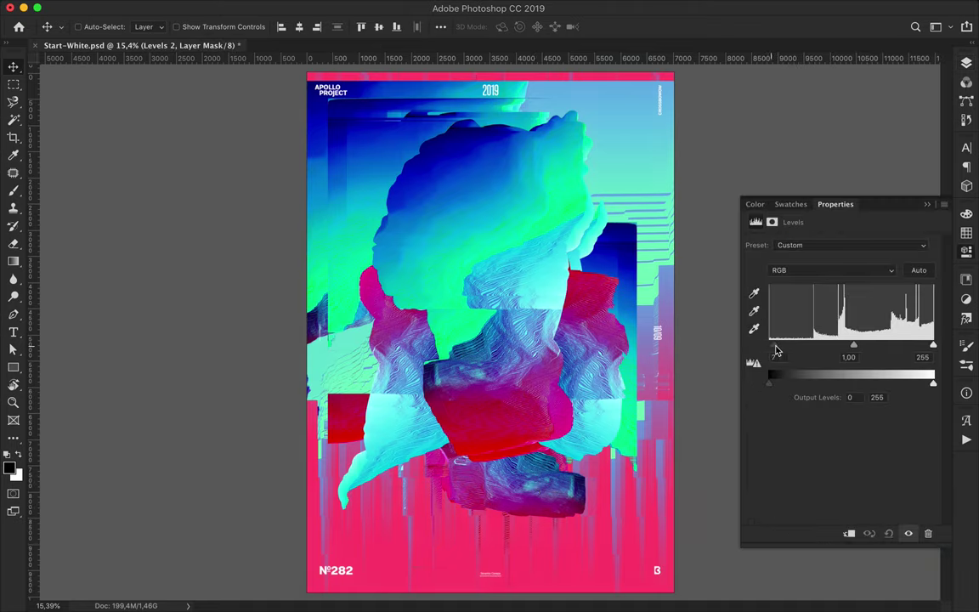
drag(769, 344, 799, 347)
mouse_move(934, 345)
mouse_down()
mouse_move(802, 345)
mouse_move(829, 348)
mouse_up()
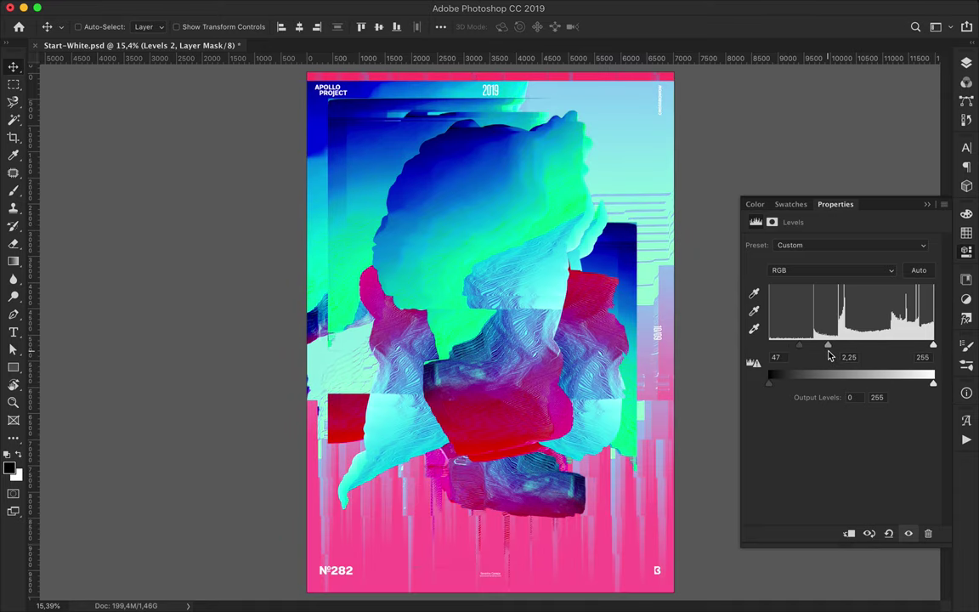
key(F7)
key(ctrl+e)
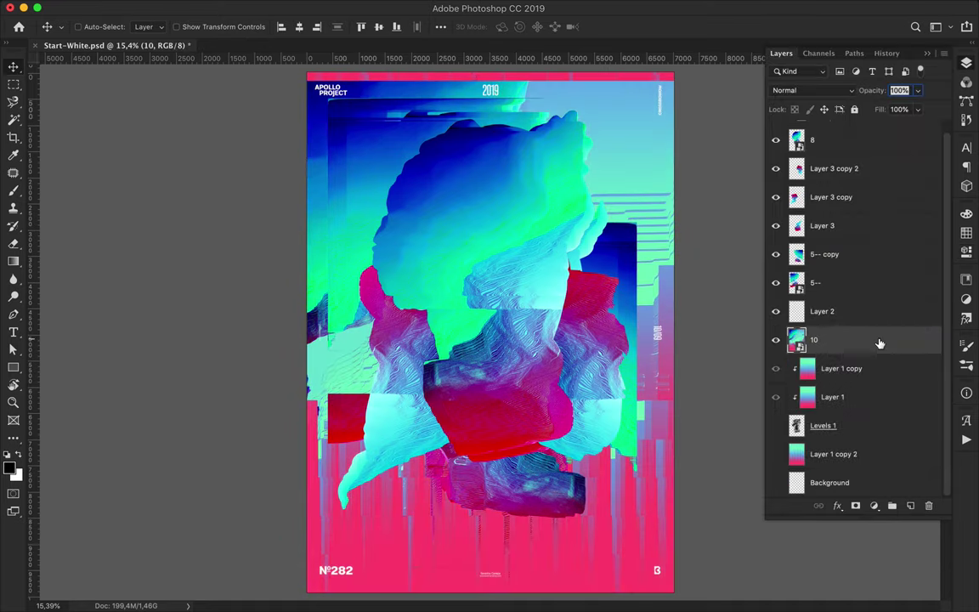
key(t)
click(417, 195)
Type 'APO LLO' and set it to 90 pt with 120 pt leading
key(BackSpace)
text(APO LLO)
drag(833, 348, 829, 143)
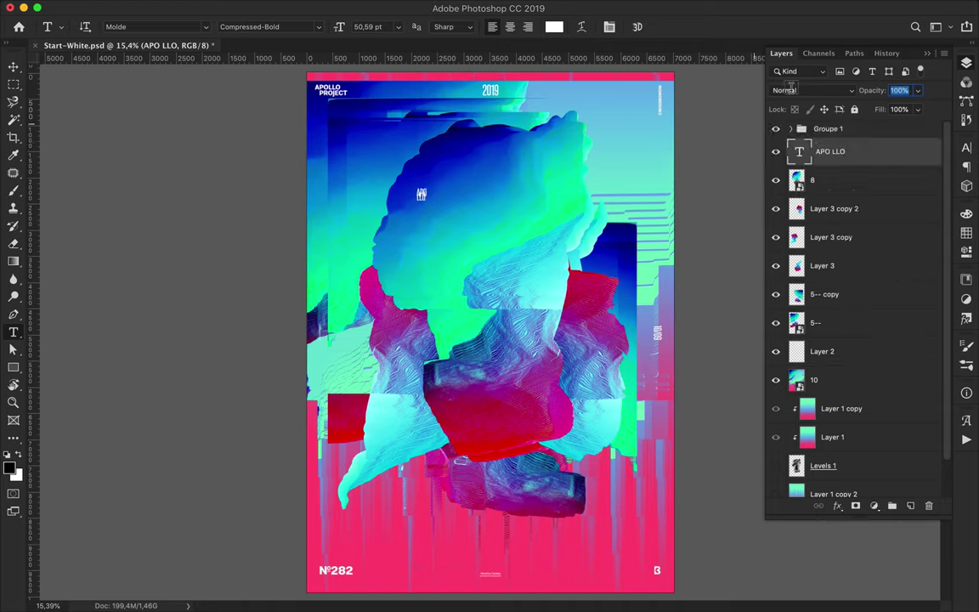
click(966, 148)
double_click(829, 176)
text(90)
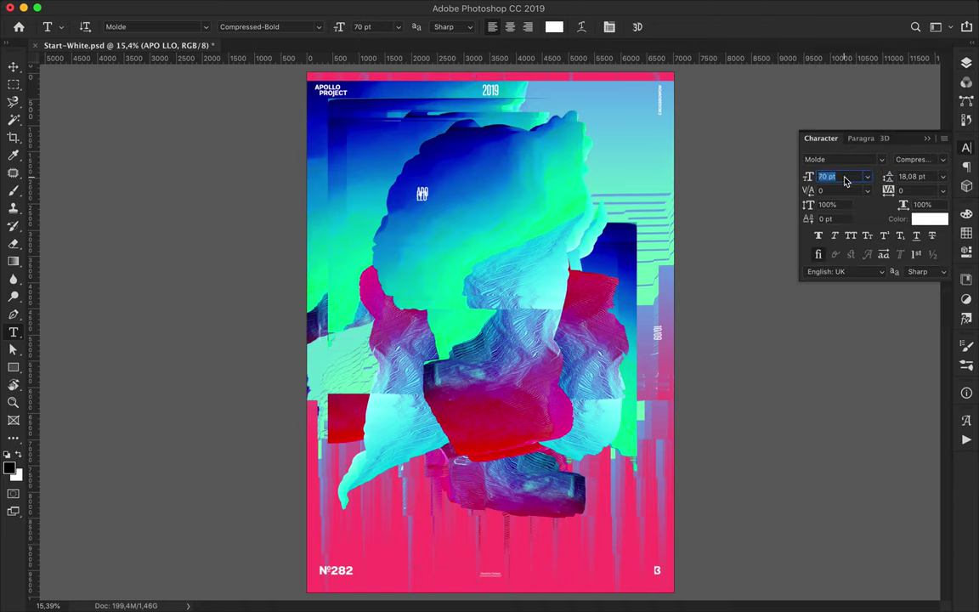
click(905, 176)
text(120)
key(Return)
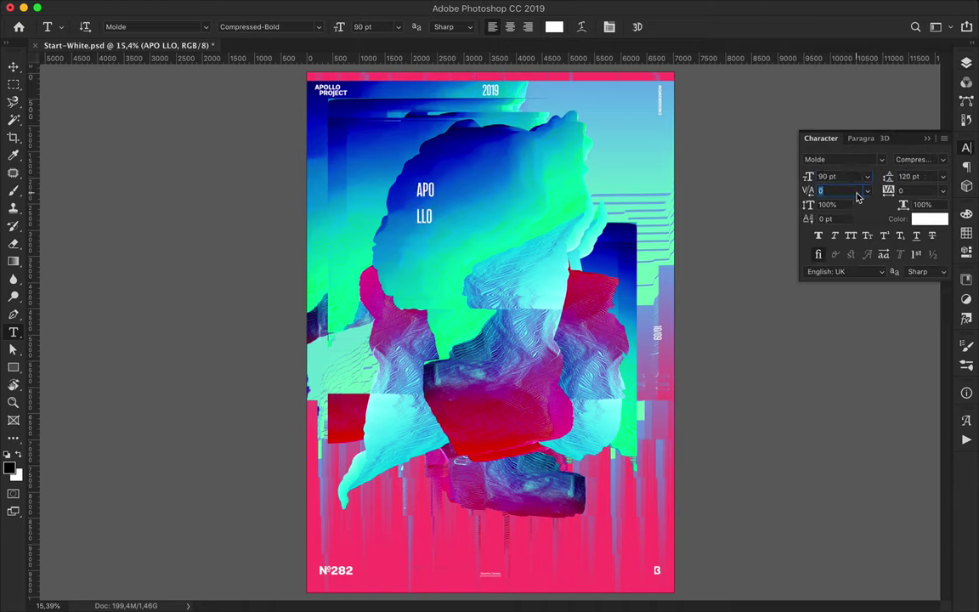
Widen the tracking to 3300 and raise the leading to 350 pt
double_click(923, 190)
text(300)
key(Return)
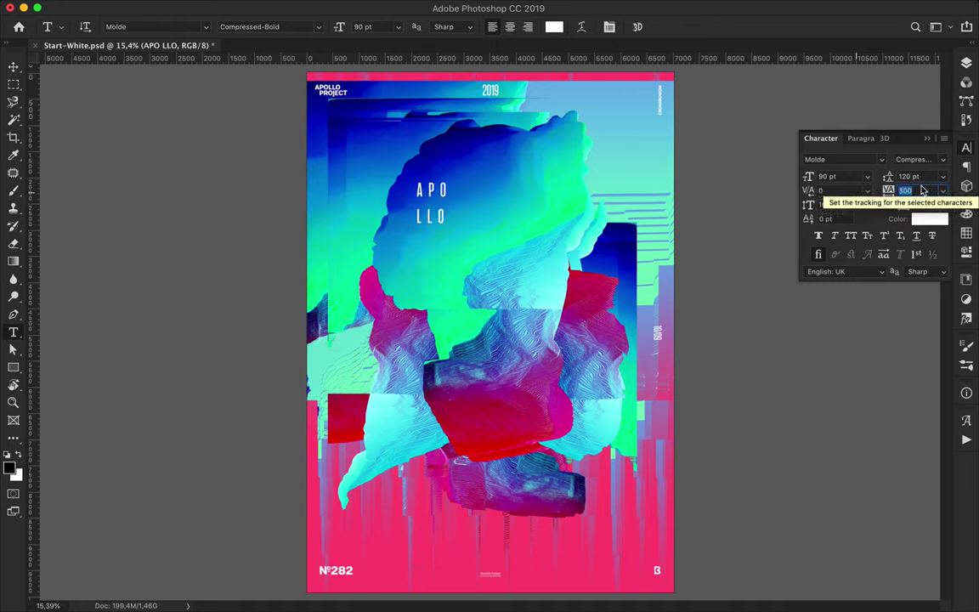
text(1700)
key(Return)
text(3300)
key(Return)
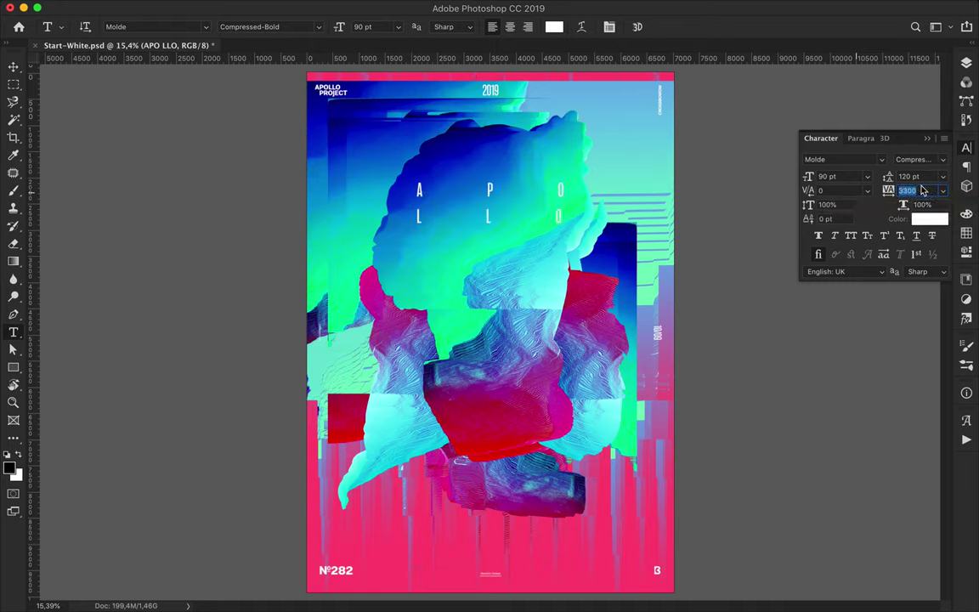
click(924, 177)
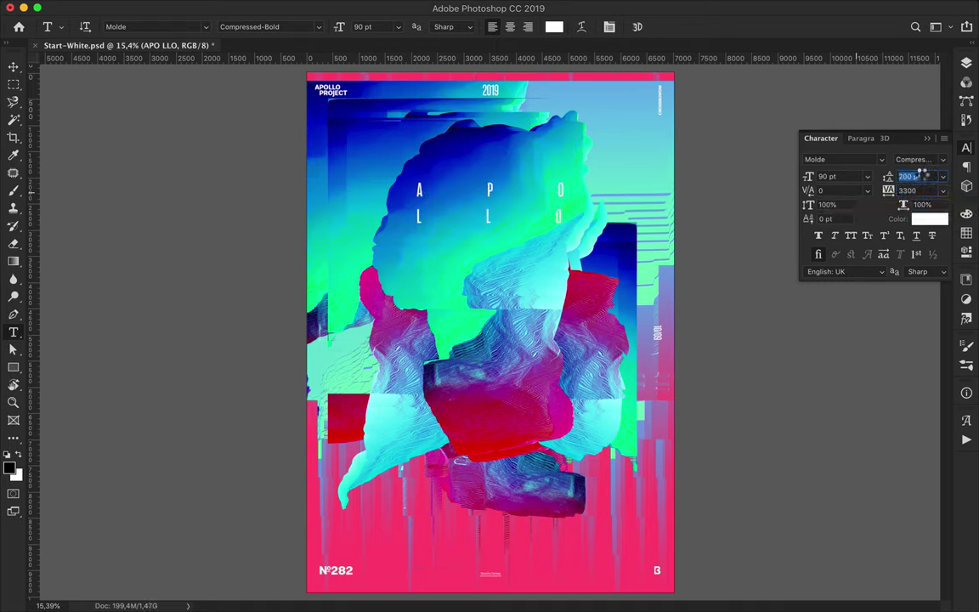
text(350)
Adjust the kerning around 120 and move the title lower across the bust
click(847, 191)
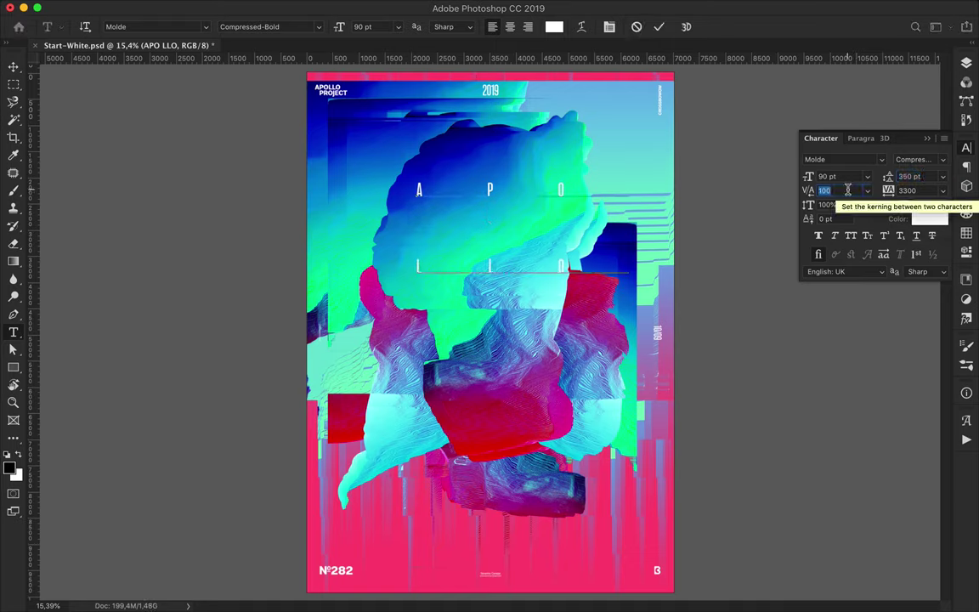
text(120)
key(Return)
key(Up)
key(Up)
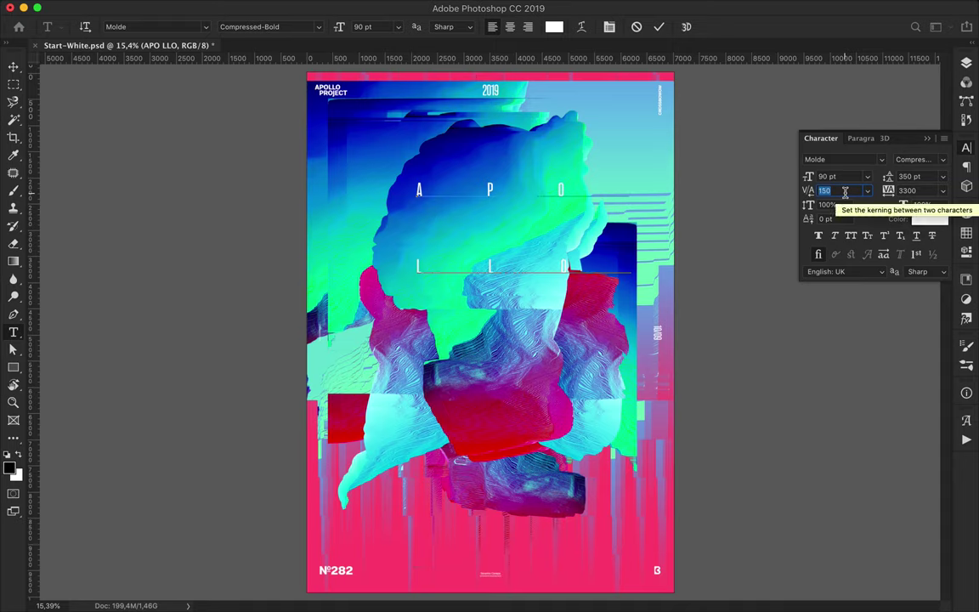
key(Down)
key(Down)
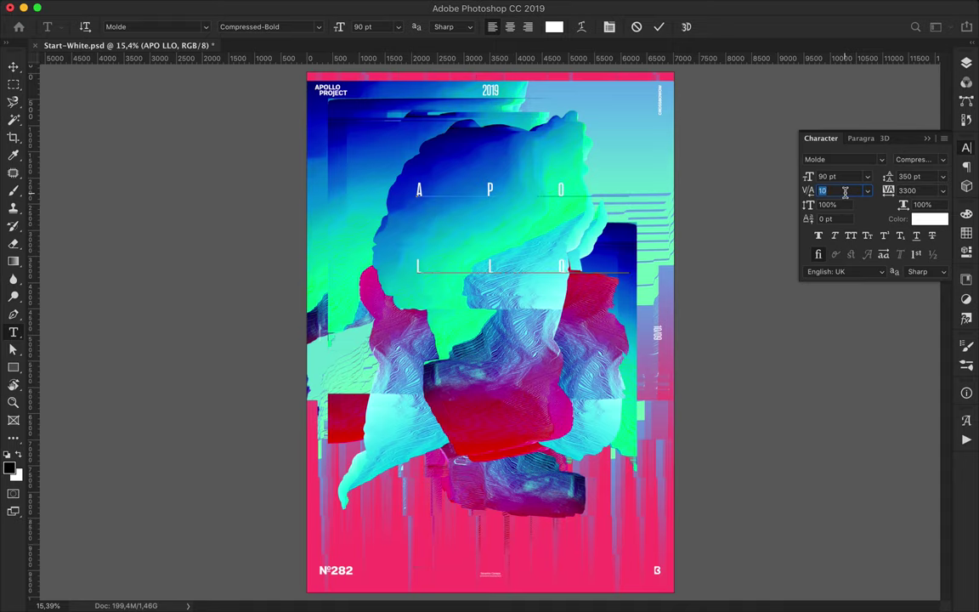
text(-20)
click(13, 67)
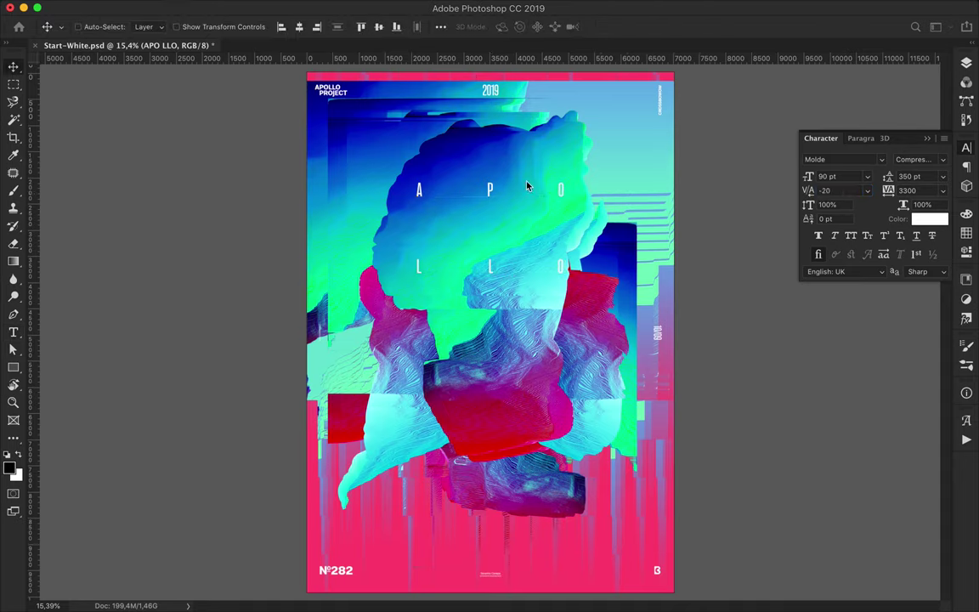
drag(493, 194, 491, 278)
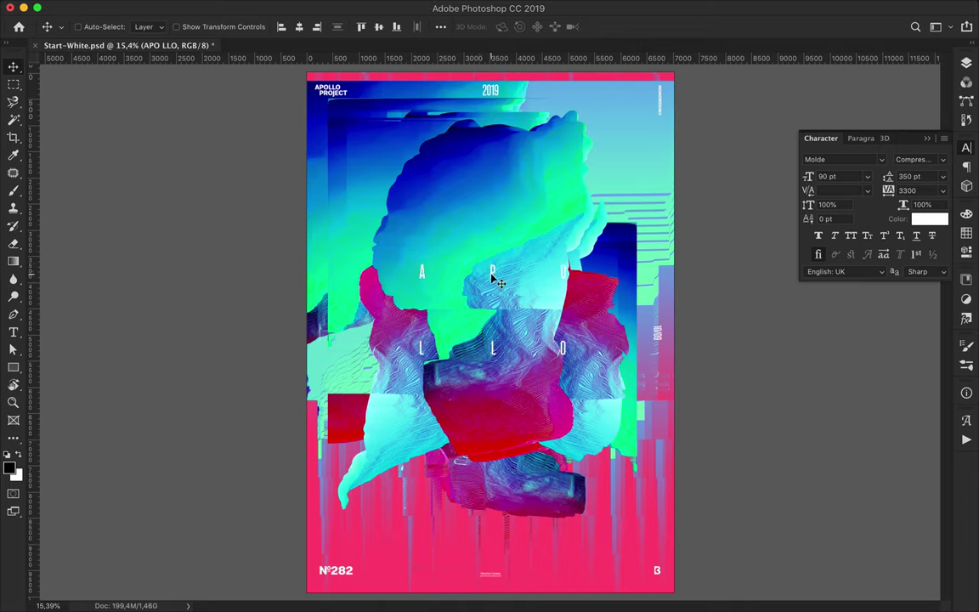
drag(491, 274, 491, 277)
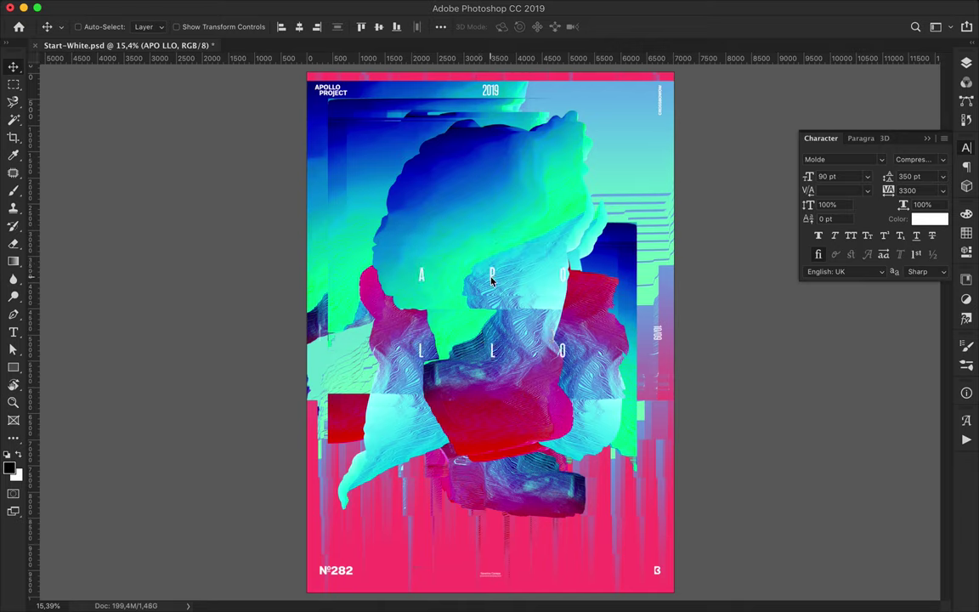